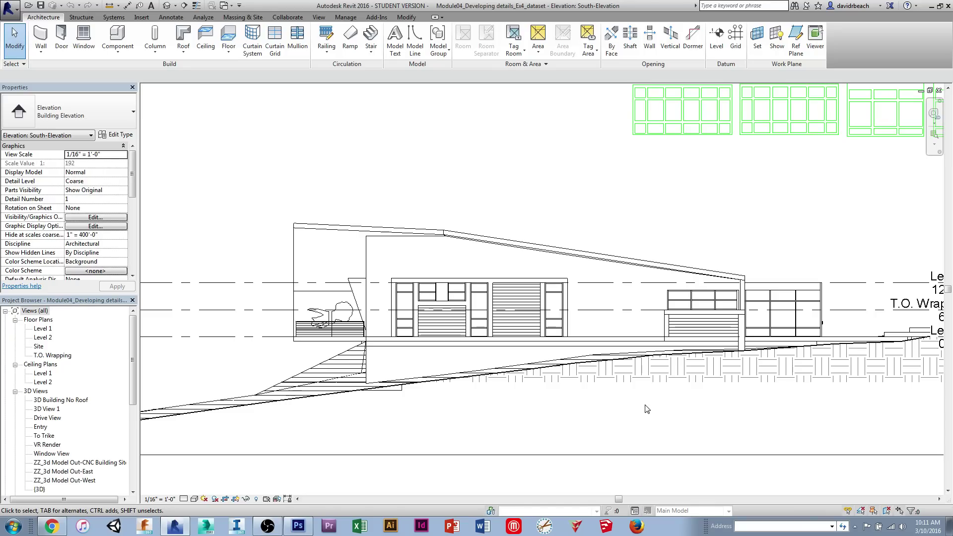
# Open the default 3D view, select the sloped roof, and inspect the building from its front and side
pyautogui.click(167, 6)
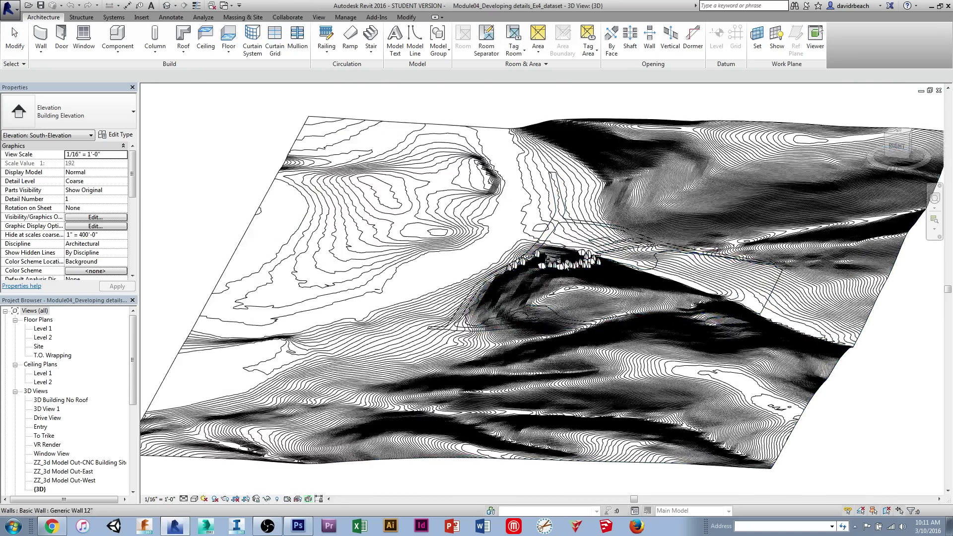
pyautogui.scroll(5, 556, 248)
pyautogui.scroll(8, 565, 280)
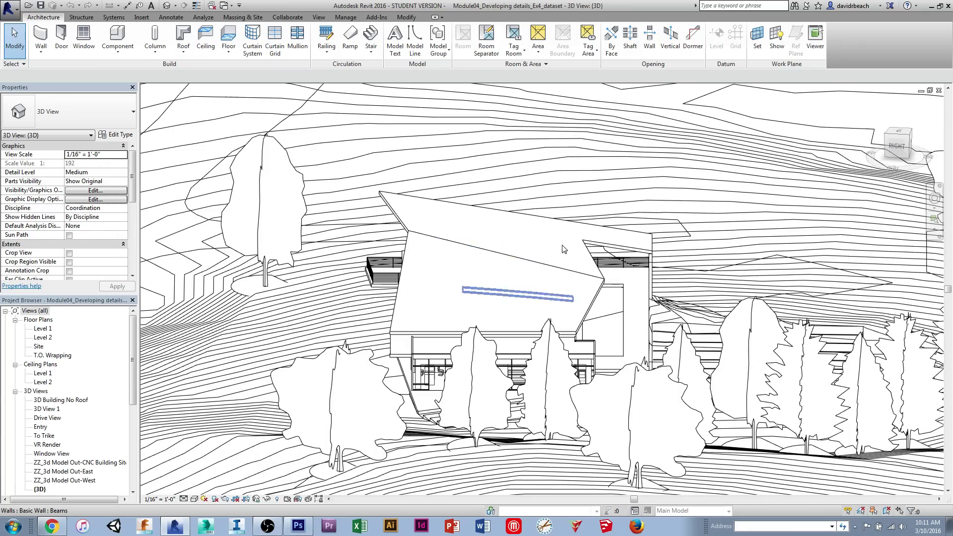
pyautogui.click(482, 294)
pyautogui.moveTo(431, 278)
pyautogui.mouseDown()
pyautogui.moveTo(629, 312)
pyautogui.moveTo(607, 311)
pyautogui.moveTo(614, 345)
pyautogui.moveTo(589, 363)
pyautogui.mouseUp()
pyautogui.moveTo(257, 322); pyautogui.dragTo(337, 397)
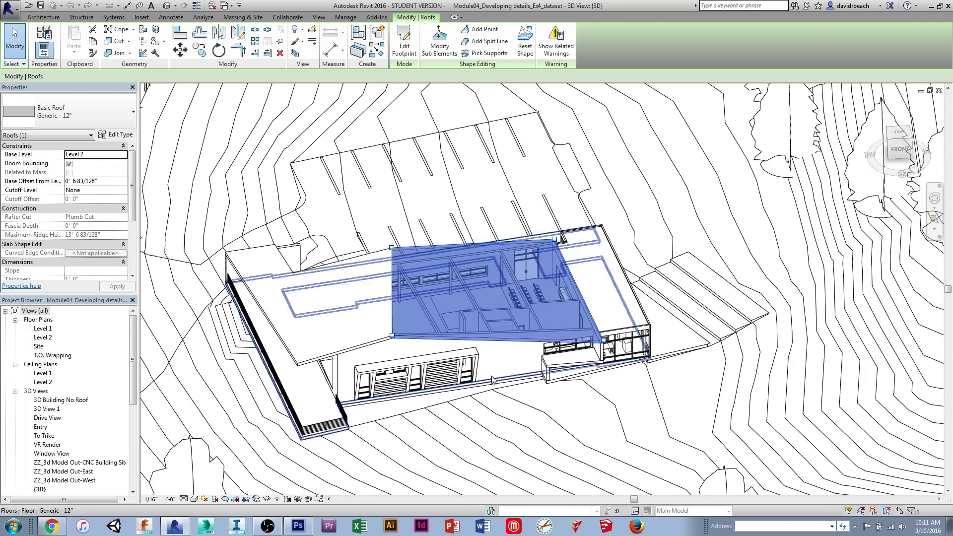
pyautogui.scroll(3, 605, 386)
pyautogui.moveTo(605, 385); pyautogui.dragTo(542, 342)
pyautogui.scroll(1, 542, 342)
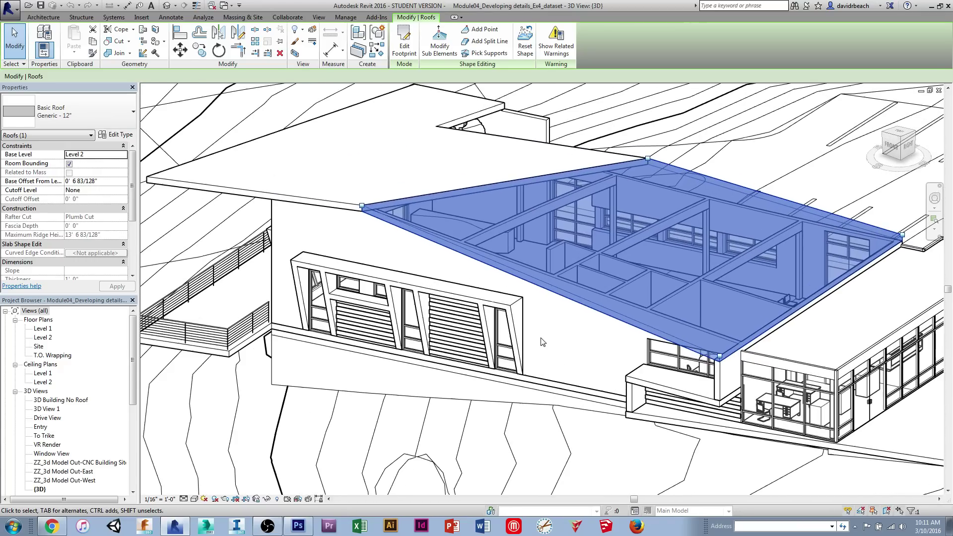
pyautogui.scroll(-4, 542, 342)
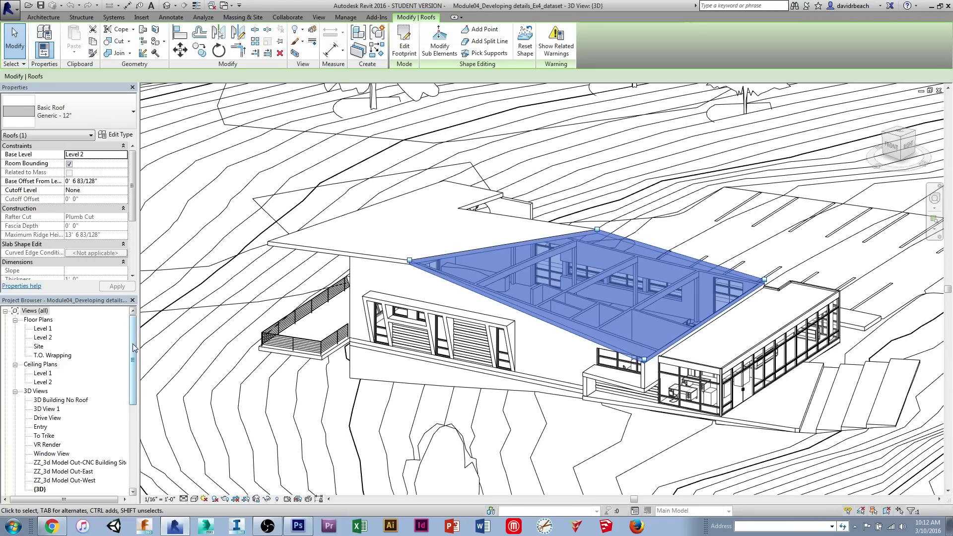
# Open the Level 1 floor plan and check the view line of the unrotated elevation marker south of the building
pyautogui.doubleClick(43, 328)
pyautogui.moveTo(319, 387); pyautogui.dragTo(326, 327)
pyautogui.scroll(8, 472, 355)
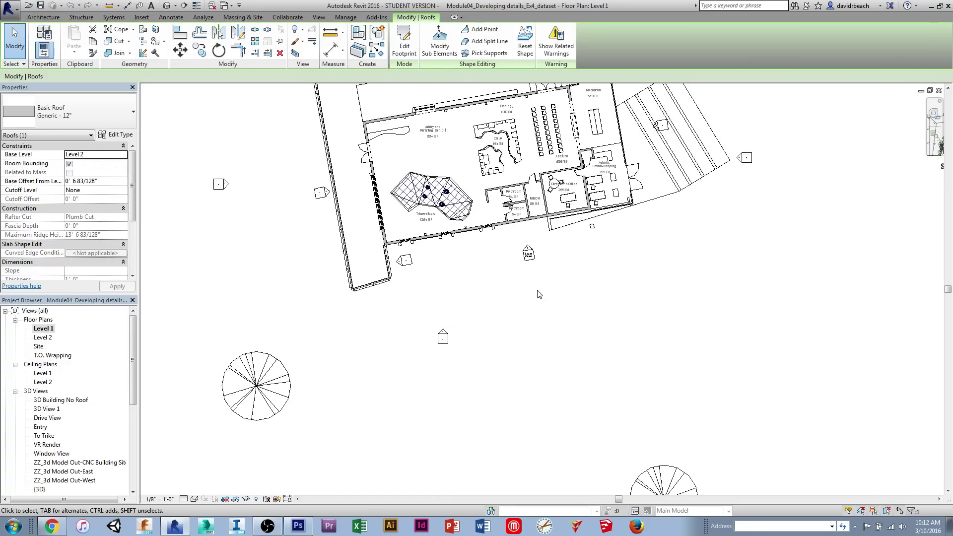
pyautogui.scroll(-3, 533, 311)
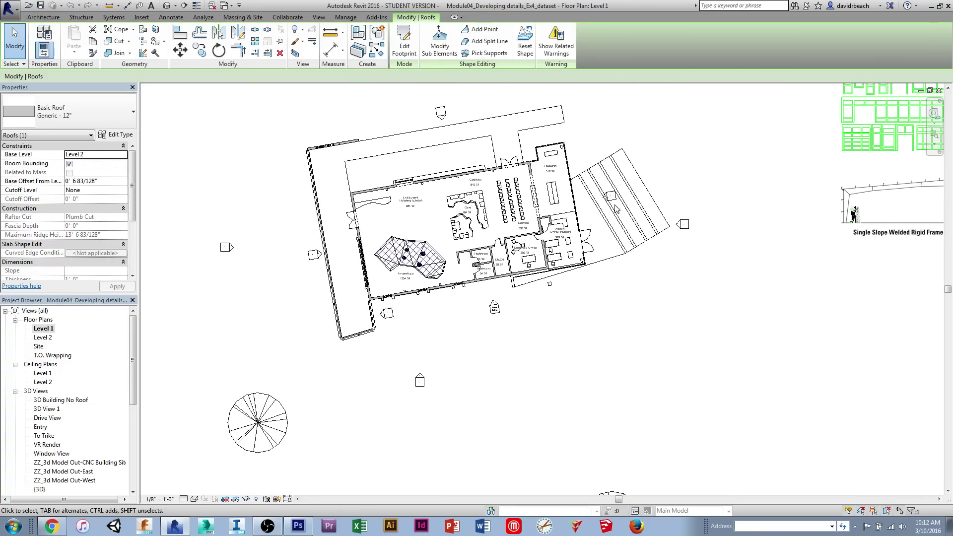
pyautogui.scroll(4, 422, 381)
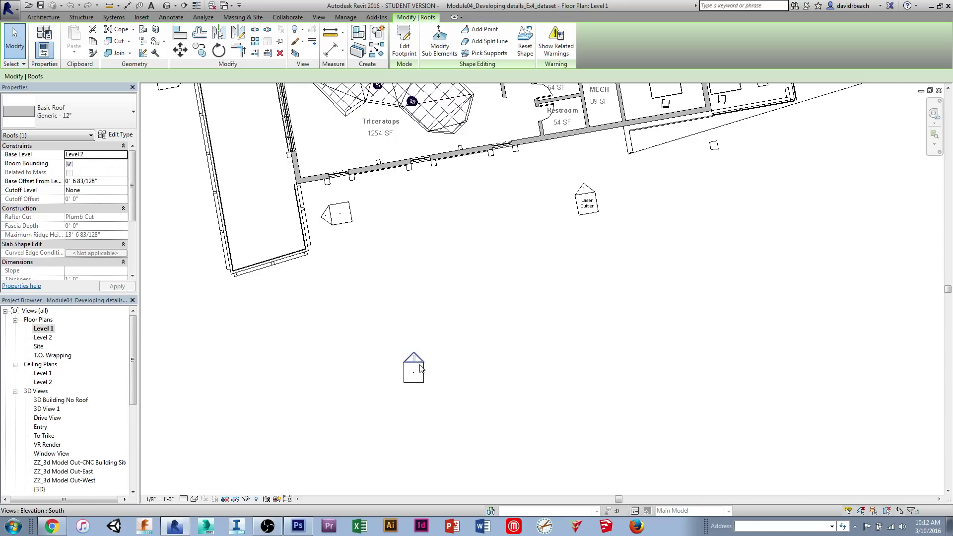
pyautogui.click(419, 361)
pyautogui.scroll(-3, 471, 360)
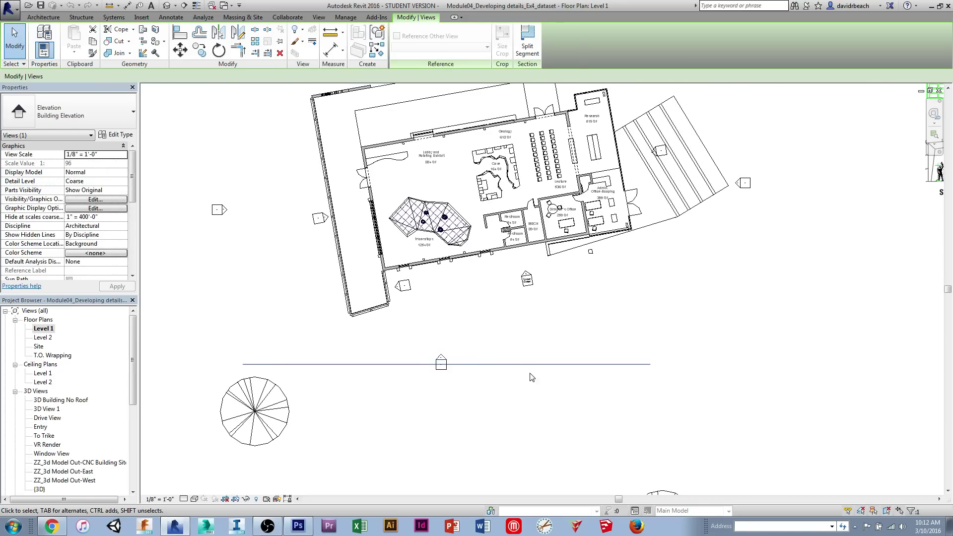
pyautogui.click(497, 397)
# Select the arrow of the Laser Cutter elevation marker and examine its view line and depth extents around the building
pyautogui.scroll(4, 505, 351)
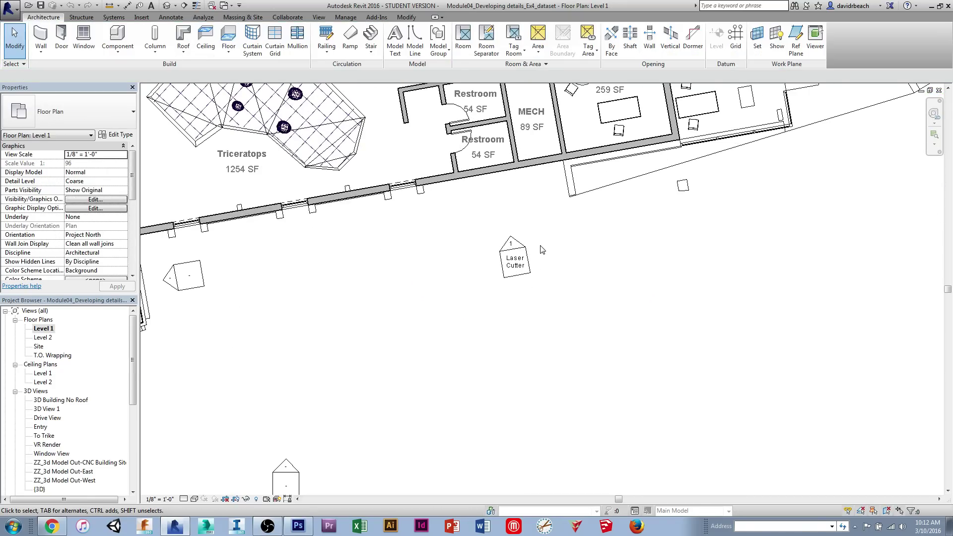
pyautogui.click(521, 248)
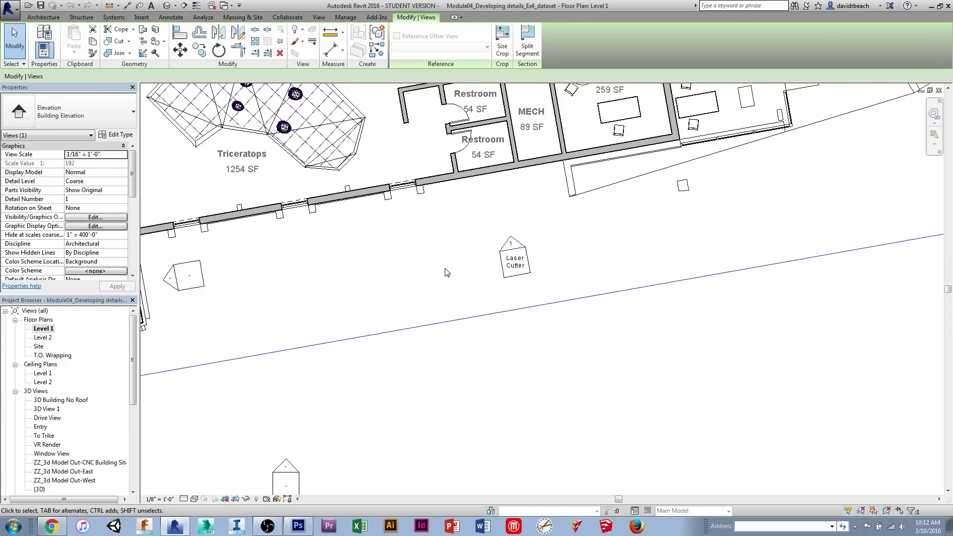
pyautogui.scroll(-3, 445, 277)
pyautogui.click(500, 323)
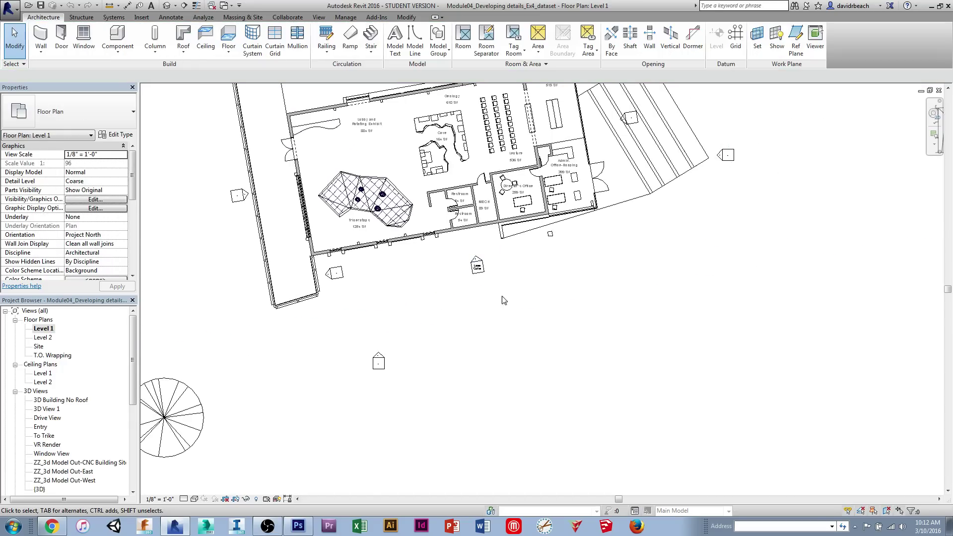
pyautogui.click(480, 260)
pyautogui.scroll(-2, 448, 296)
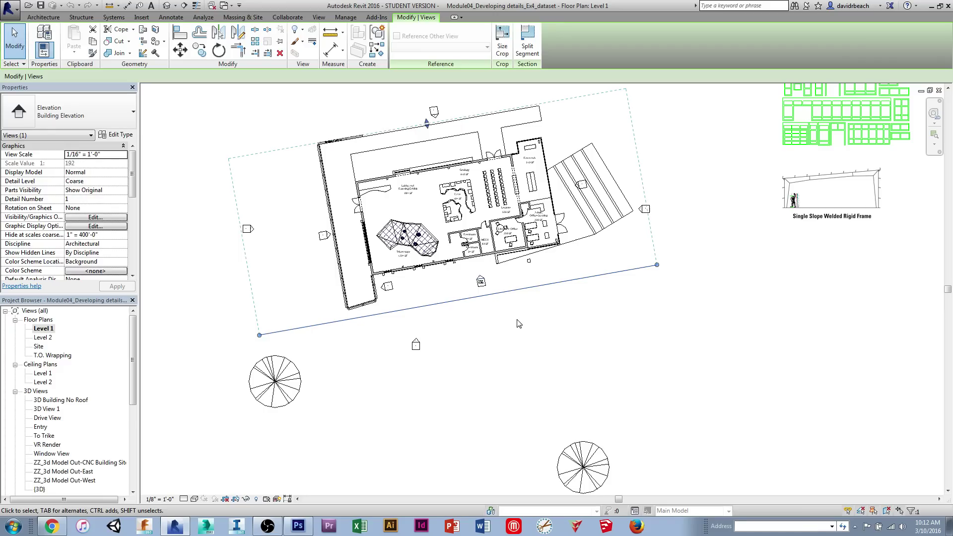
pyautogui.click(529, 323)
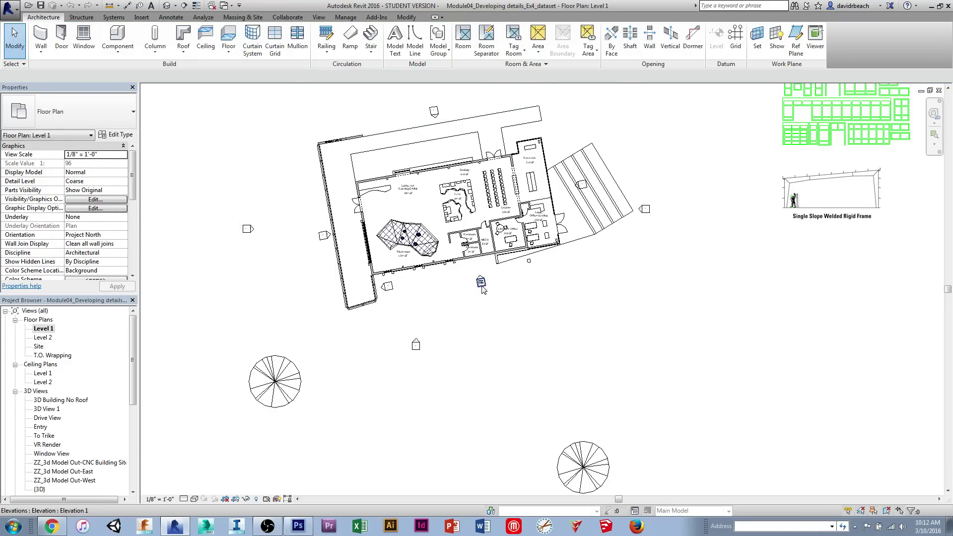
pyautogui.scroll(2, 481, 281)
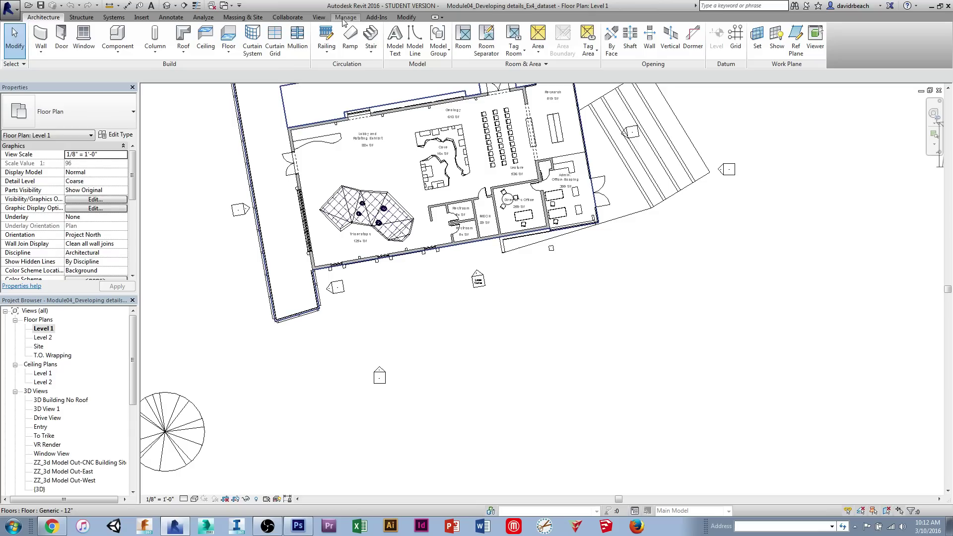
pyautogui.click(319, 17)
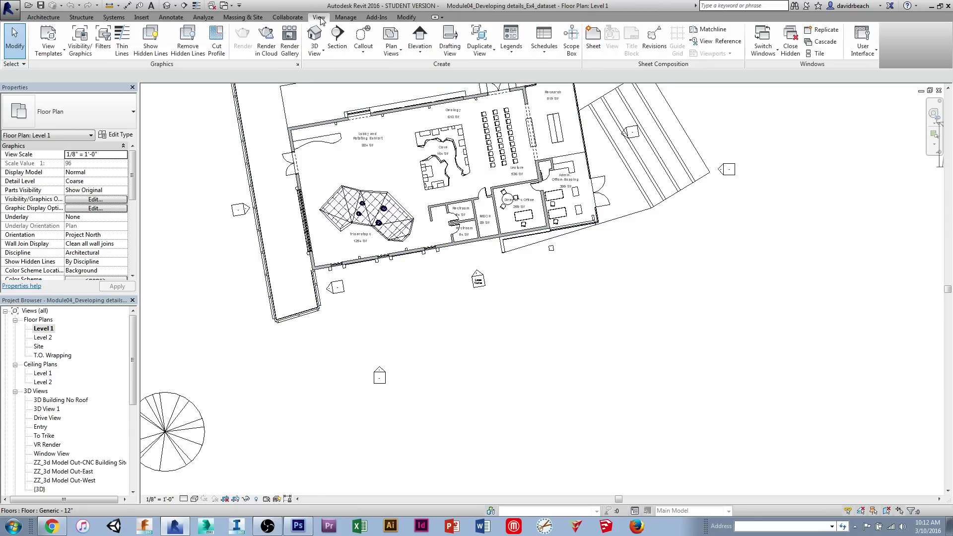
pyautogui.click(420, 56)
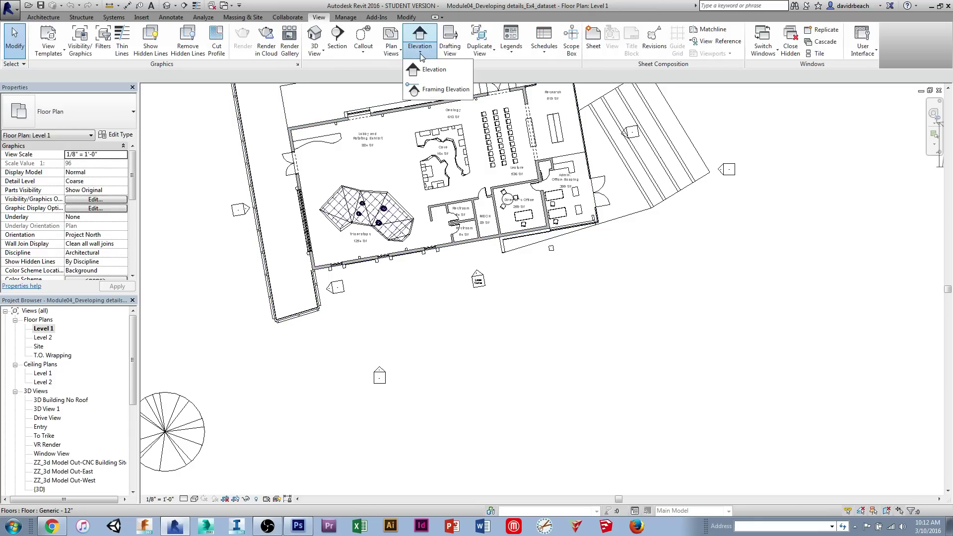
pyautogui.click(429, 75)
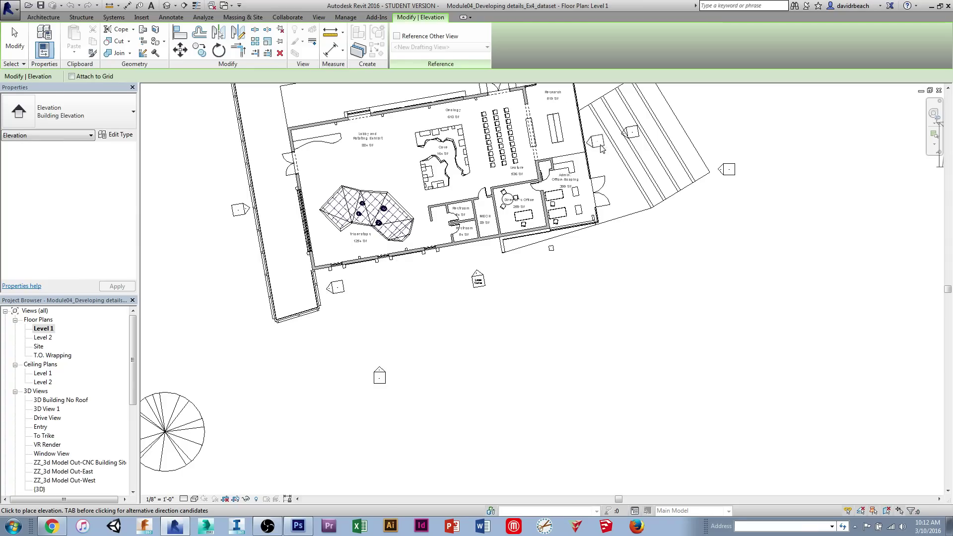
pyautogui.click(491, 287)
pyautogui.press('Escape')
# Move the Laser Cutter elevation's view line into the building so it cuts through the Triceratops exhibit and the offices
pyautogui.scroll(5, 531, 292)
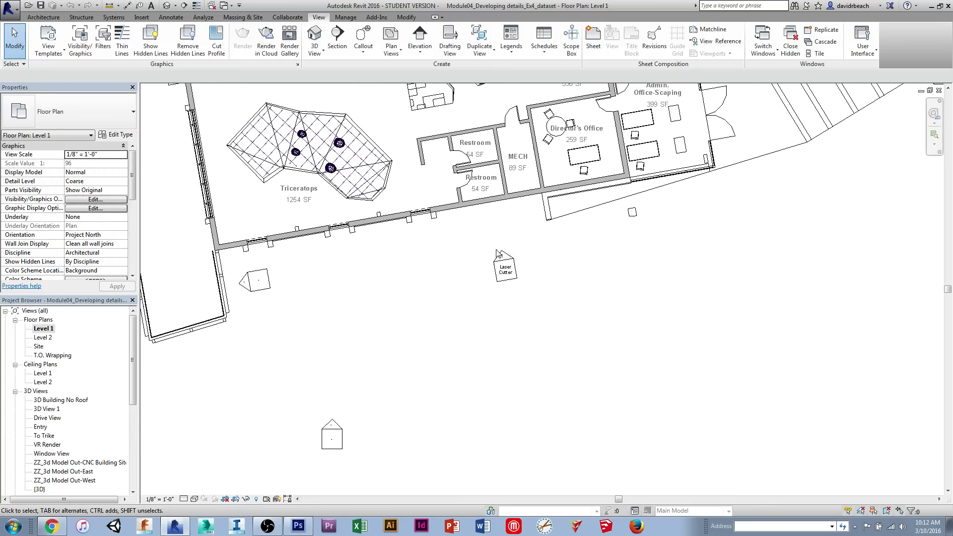
pyautogui.click(499, 254)
pyautogui.scroll(-3, 550, 255)
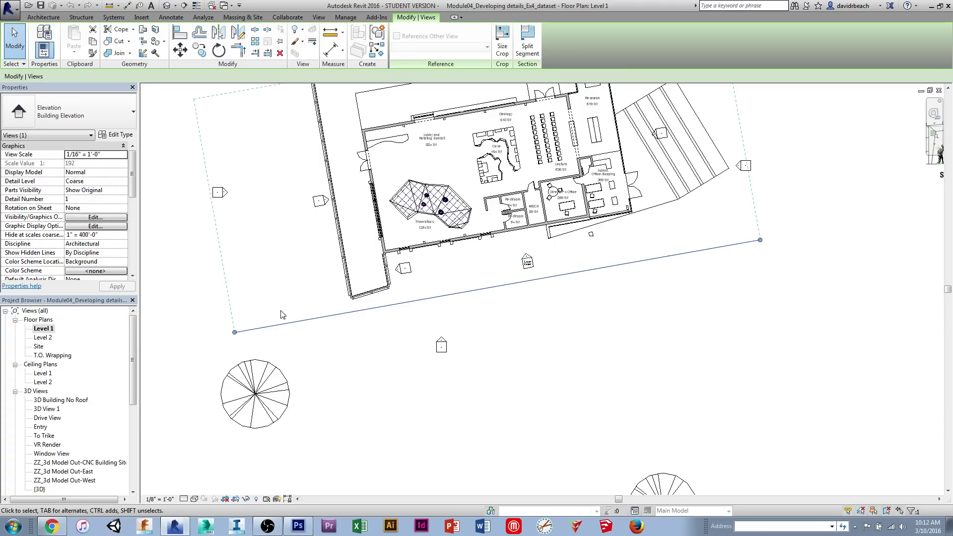
pyautogui.moveTo(759, 288); pyautogui.dragTo(764, 303)
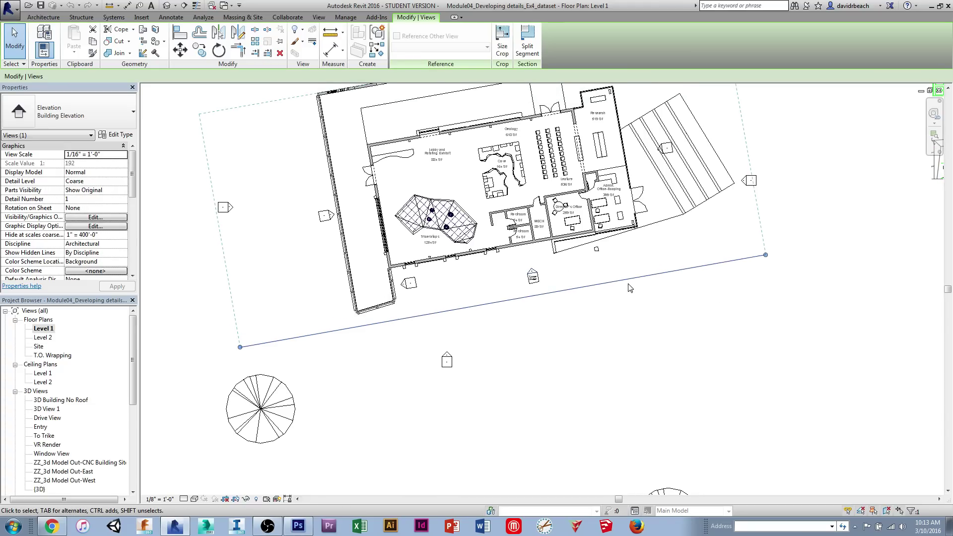
pyautogui.moveTo(630, 279); pyautogui.dragTo(641, 222)
pyautogui.moveTo(743, 204); pyautogui.dragTo(745, 191)
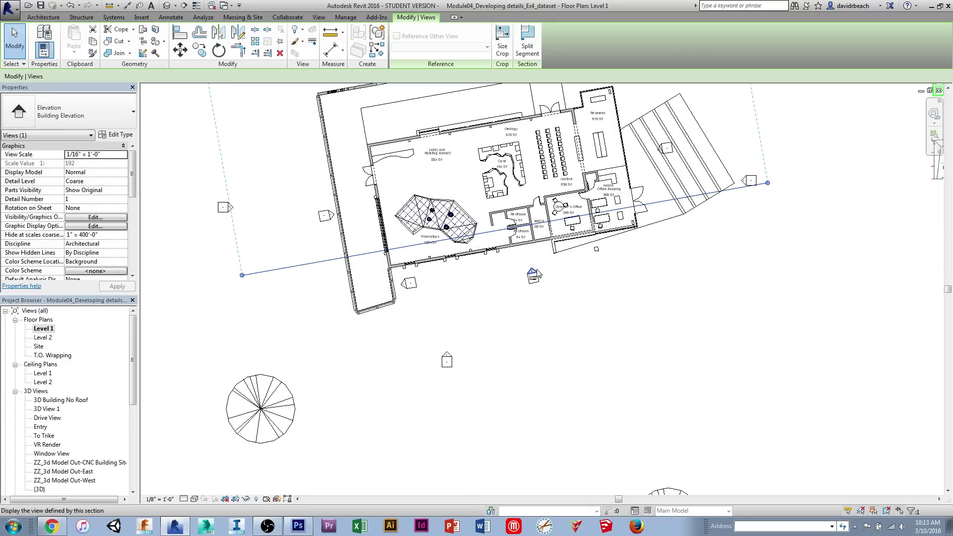
# Open the South-Elevation view from its marker and examine the cut through the interior
pyautogui.scroll(1, 538, 274)
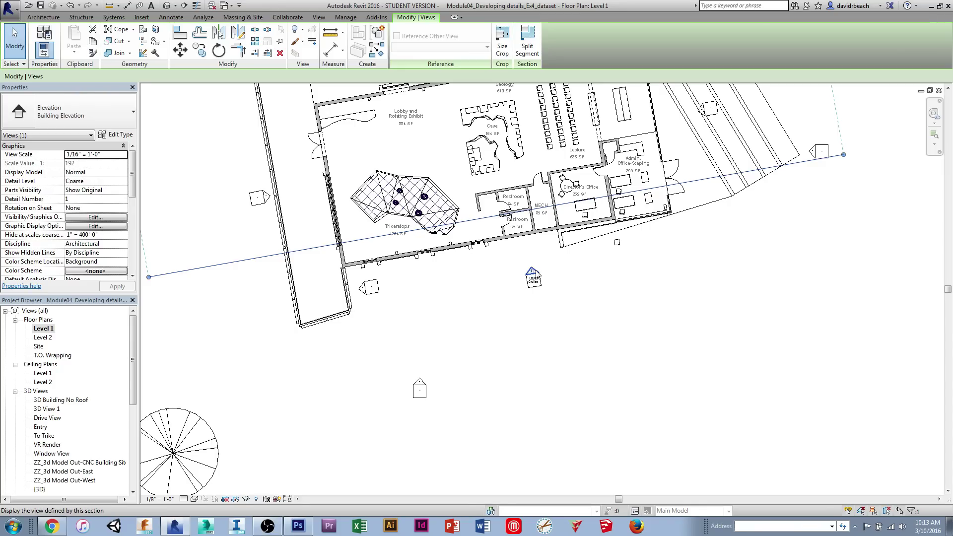
pyautogui.doubleClick(533, 275)
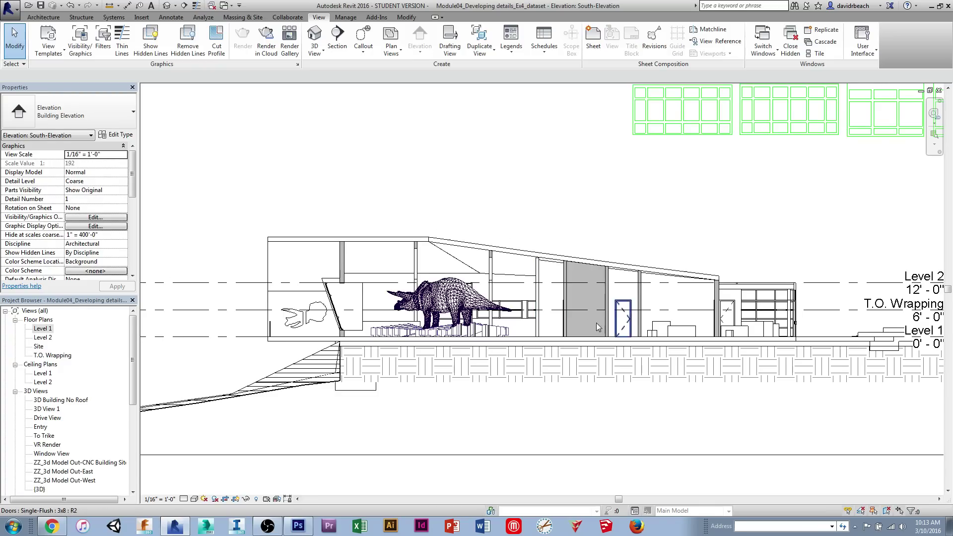
pyautogui.scroll(2, 597, 322)
pyautogui.moveTo(659, 328); pyautogui.dragTo(681, 327)
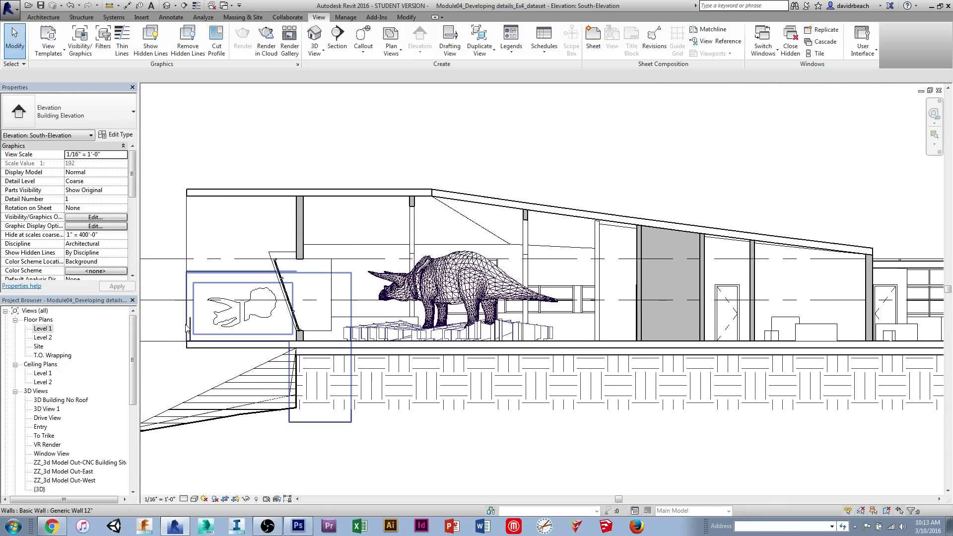
# Return to the Level 1 floor plan and move the Laser Cutter elevation's view line back outside the south wall
pyautogui.doubleClick(42, 329)
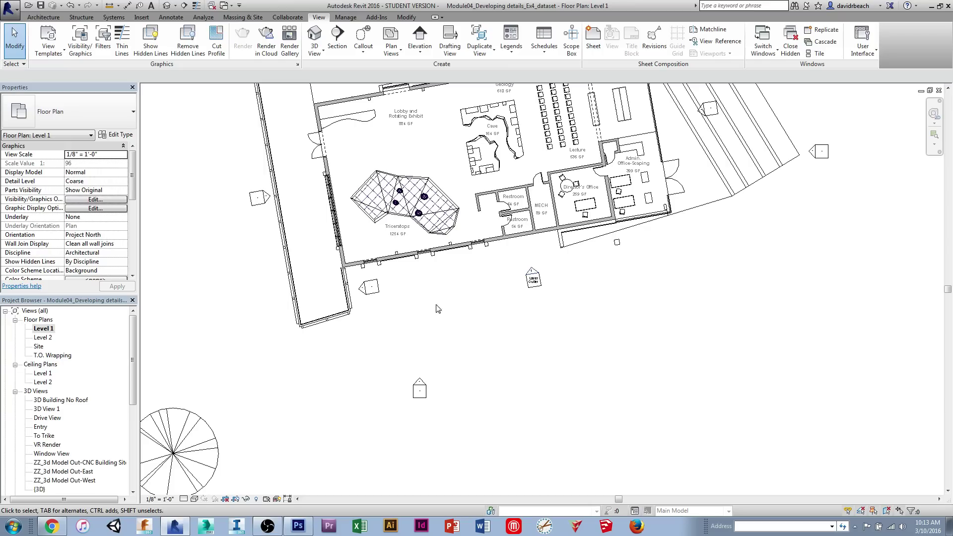
pyautogui.click(532, 274)
pyautogui.moveTo(539, 211); pyautogui.dragTo(575, 282)
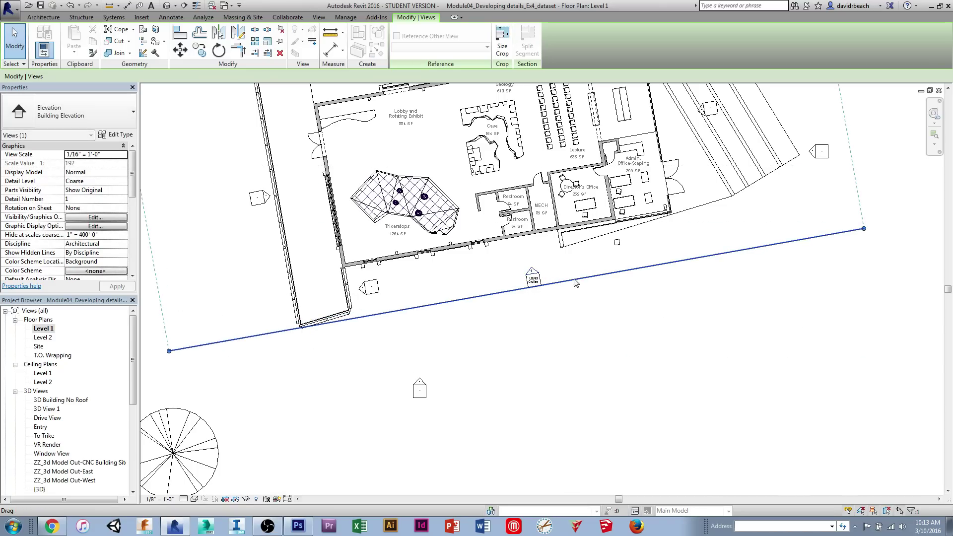
pyautogui.click(577, 284)
pyautogui.click(544, 305)
# Open the South-Elevation view from its marker and review the exterior facade within its crop region
pyautogui.doubleClick(531, 274)
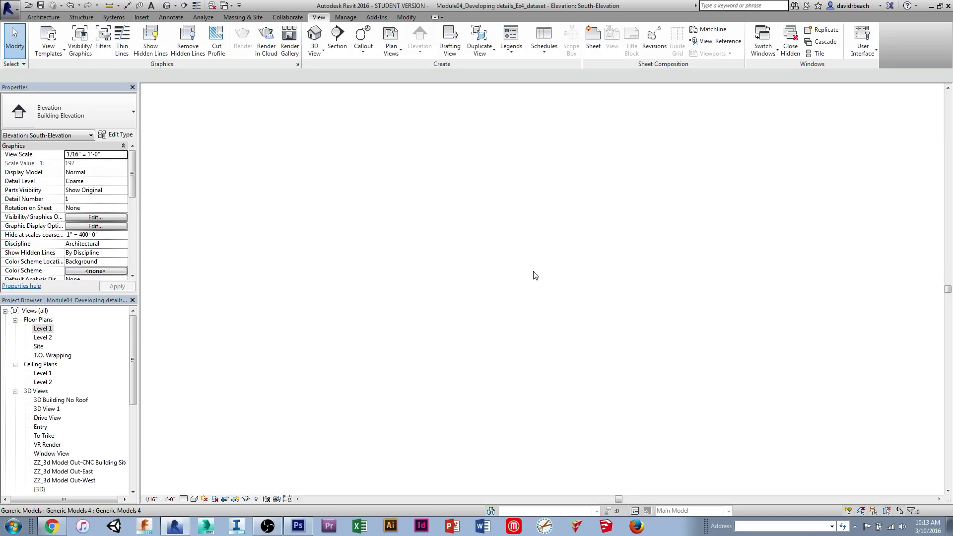
pyautogui.scroll(1, 605, 411)
pyautogui.moveTo(604, 412); pyautogui.dragTo(513, 325)
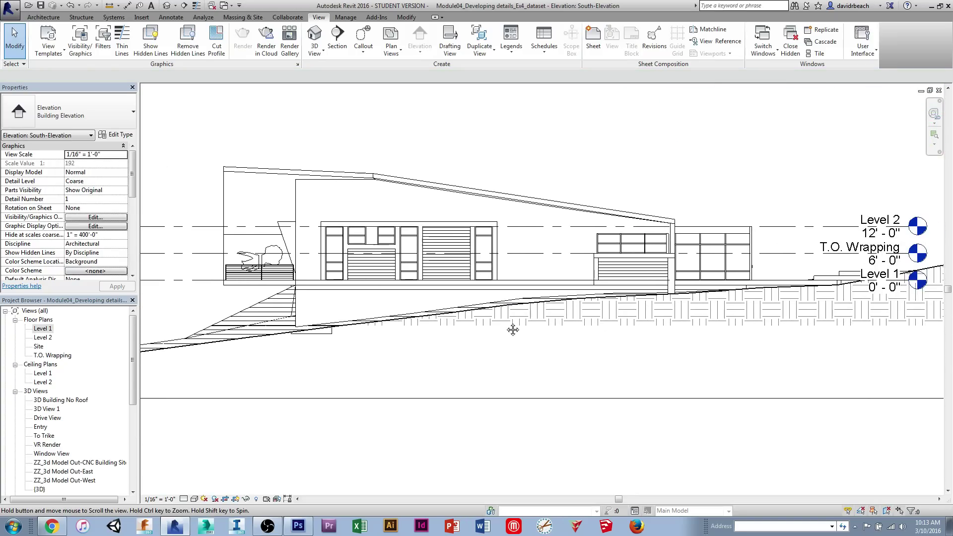
pyautogui.scroll(-2, 571, 375)
pyautogui.scroll(-1, 578, 372)
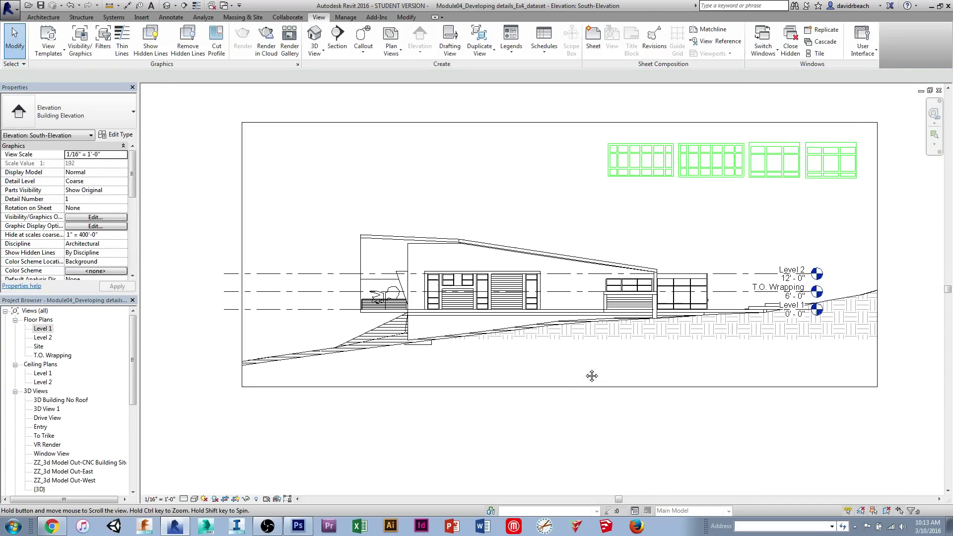
# Turn on Annotation Crop in the South-Elevation view's extents properties
pyautogui.moveTo(515, 191); pyautogui.dragTo(485, 202)
pyautogui.moveTo(132, 177); pyautogui.dragTo(131, 215)
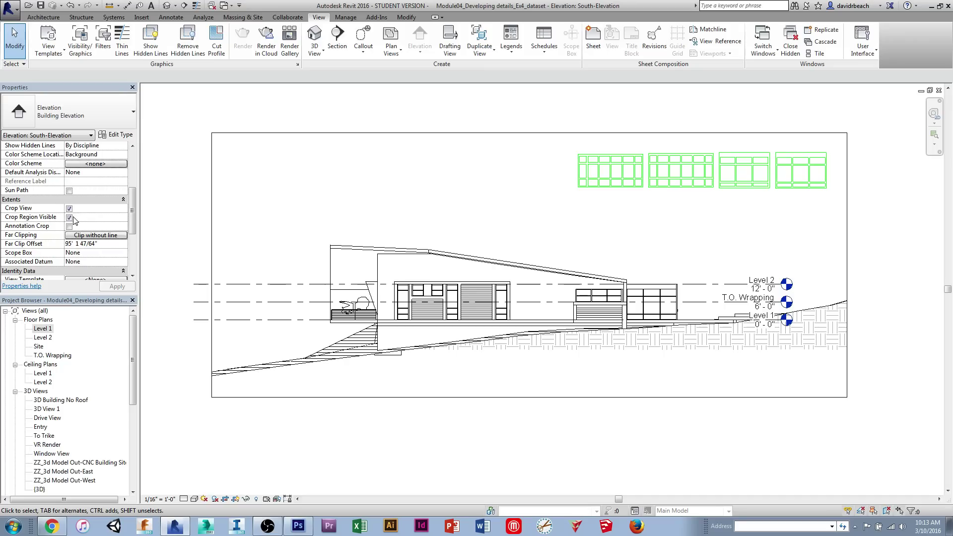
pyautogui.click(69, 226)
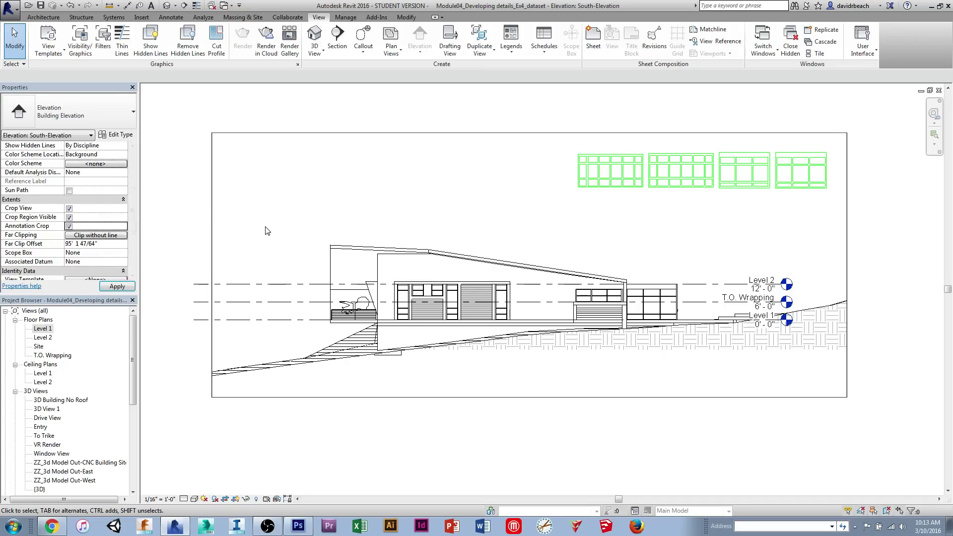
# Lower the top edge of the elevation's crop region to just above the roof, excluding the green window drawings
pyautogui.click(516, 133)
pyautogui.moveTo(529, 133); pyautogui.dragTo(529, 199)
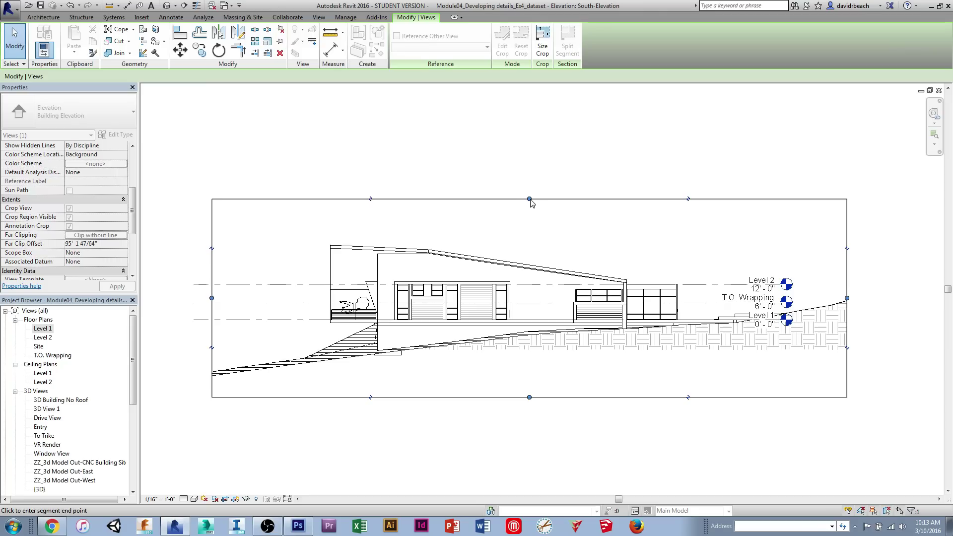
pyautogui.click(817, 264)
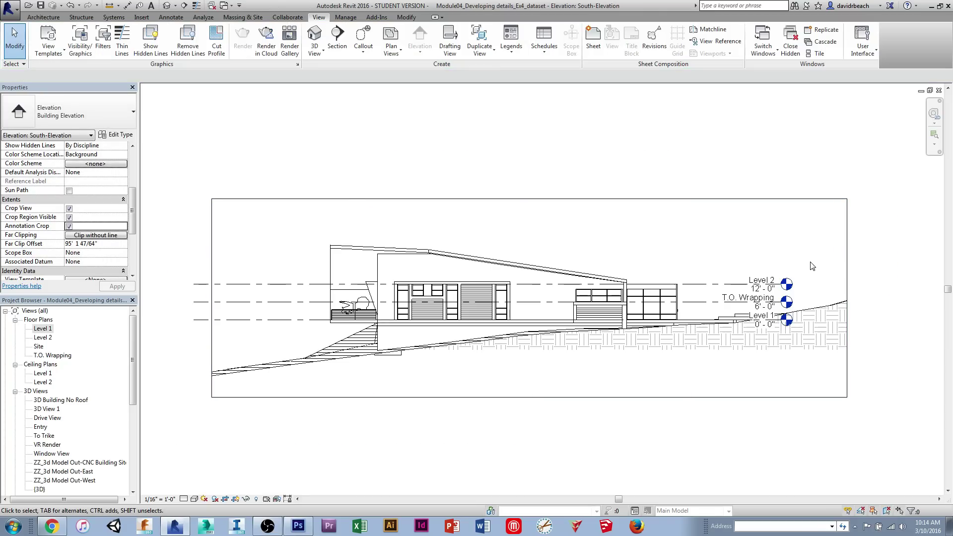
# Hide the entire category of level lines in the South-Elevation view
pyautogui.click(733, 286)
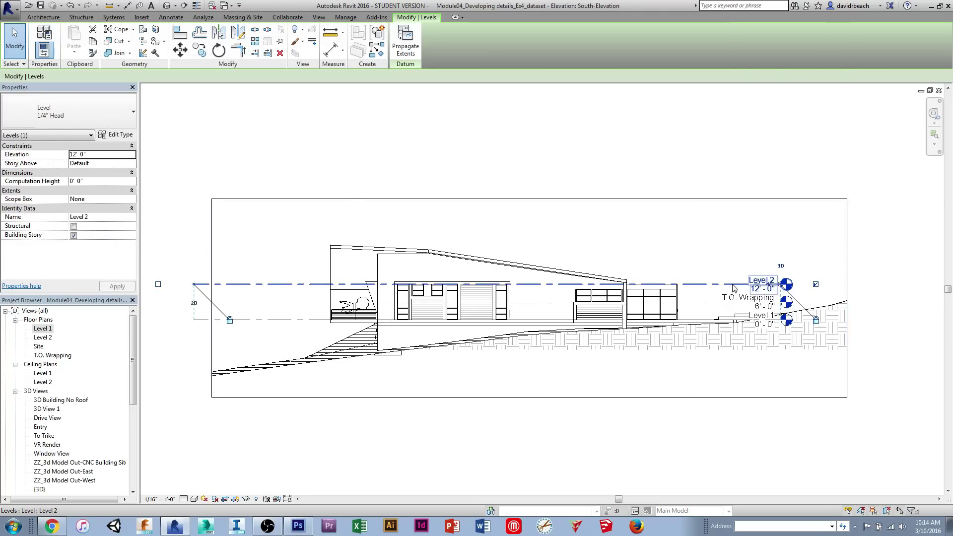
pyautogui.rightClick(733, 287)
pyautogui.moveTo(782, 110)
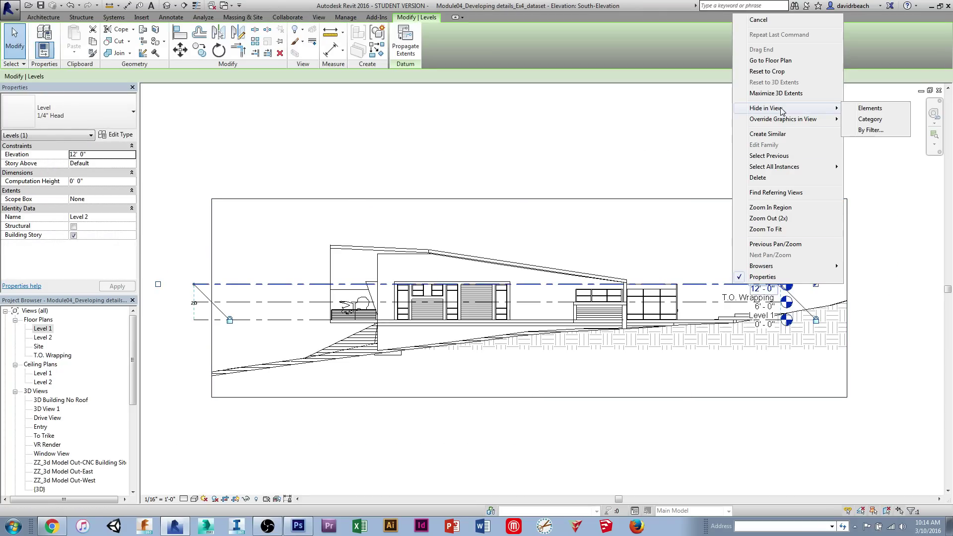
pyautogui.click(874, 113)
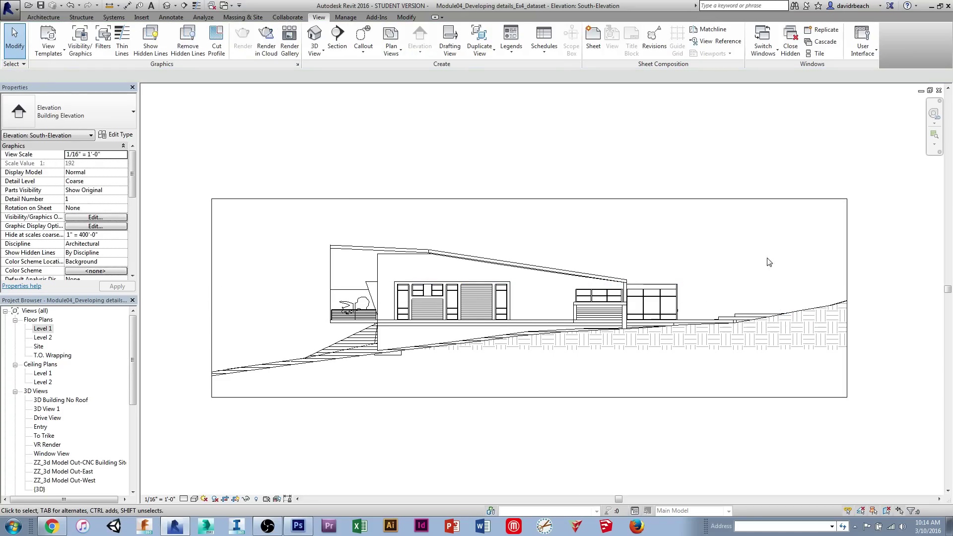
# Examine the topography's cut line and earth pattern beneath the building across the full width of the South-Elevation view
pyautogui.scroll(3, 768, 262)
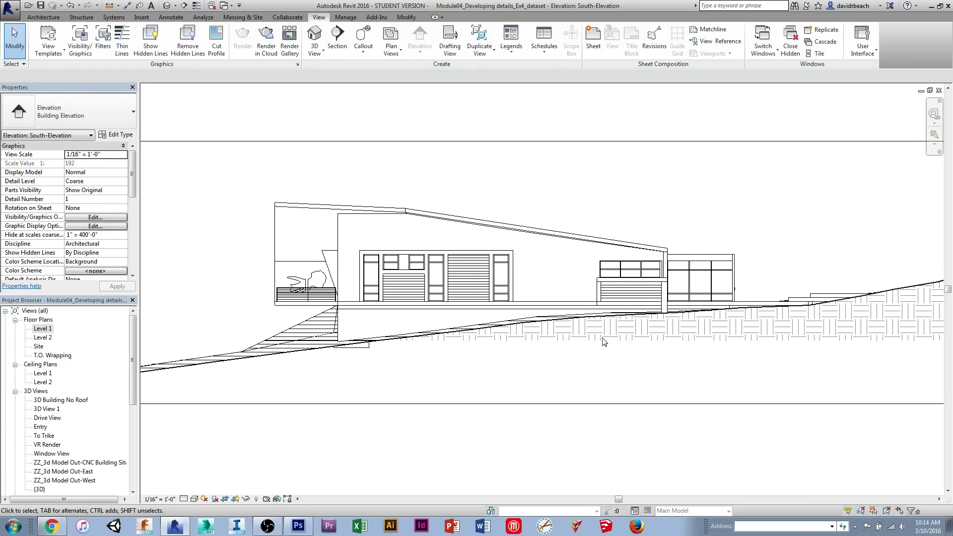
pyautogui.scroll(4, 603, 341)
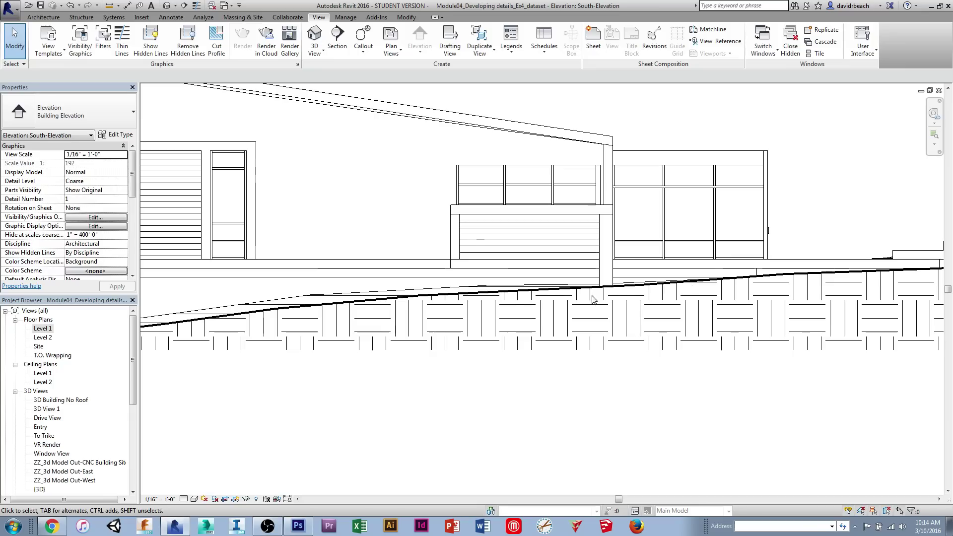
pyautogui.scroll(-5, 592, 298)
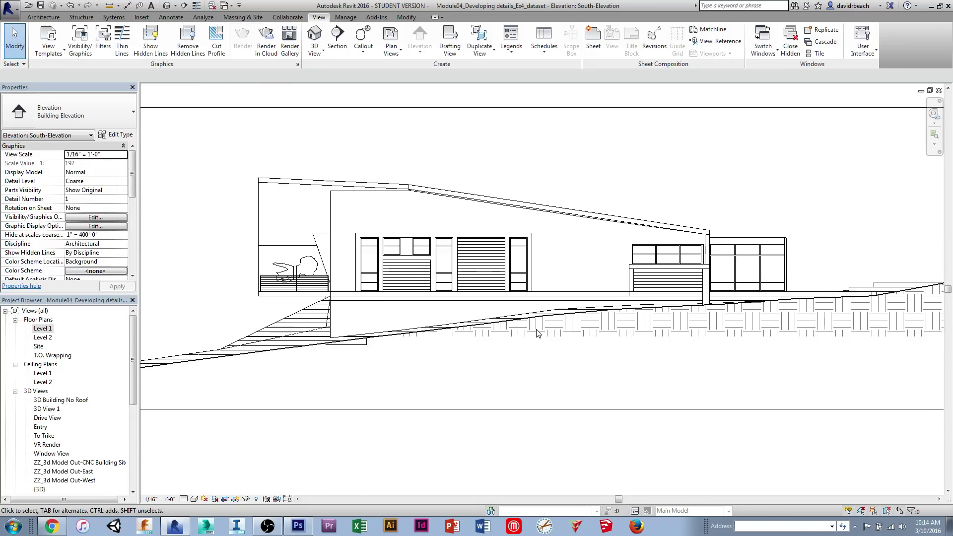
pyautogui.scroll(-3, 714, 334)
pyautogui.moveTo(856, 352); pyautogui.dragTo(797, 362)
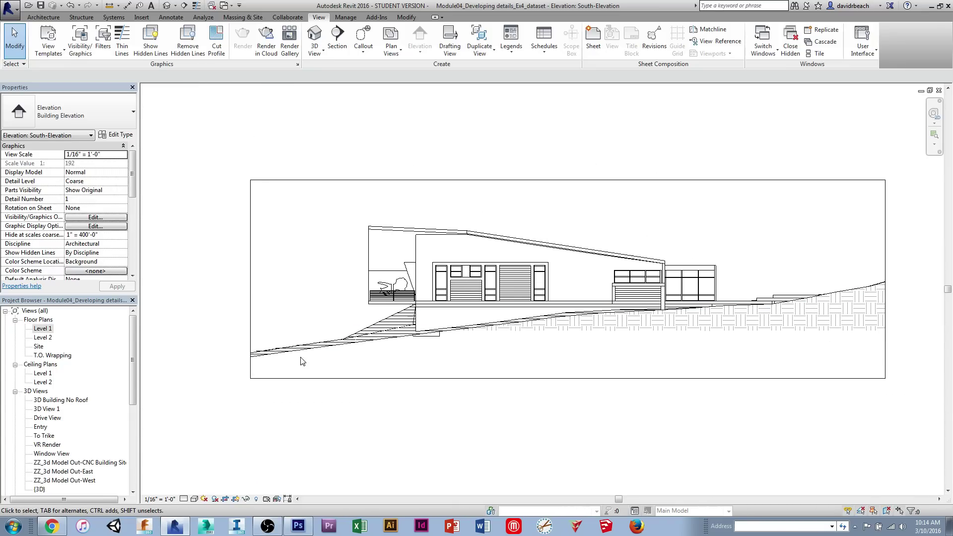
pyautogui.moveTo(671, 342); pyautogui.dragTo(662, 347)
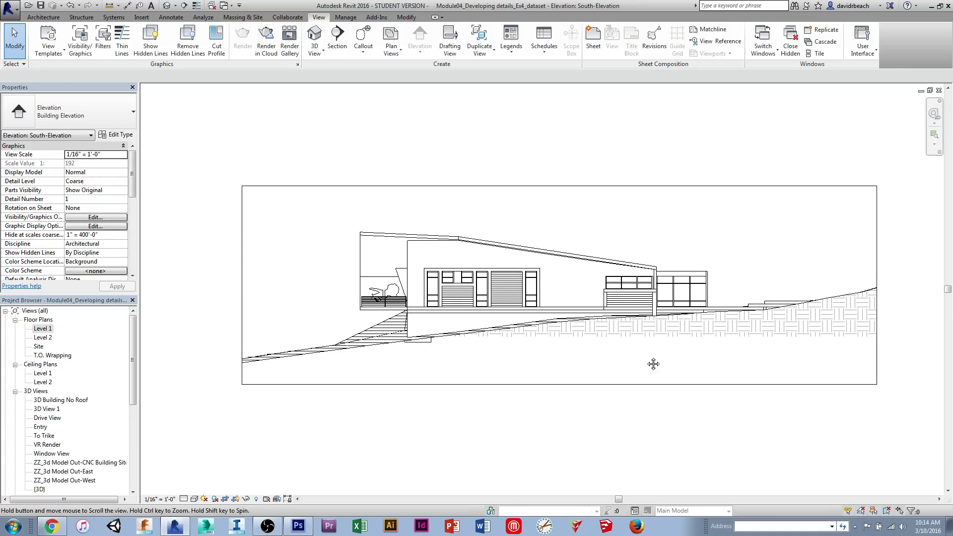
pyautogui.scroll(2, 653, 363)
pyautogui.moveTo(656, 371); pyautogui.dragTo(652, 372)
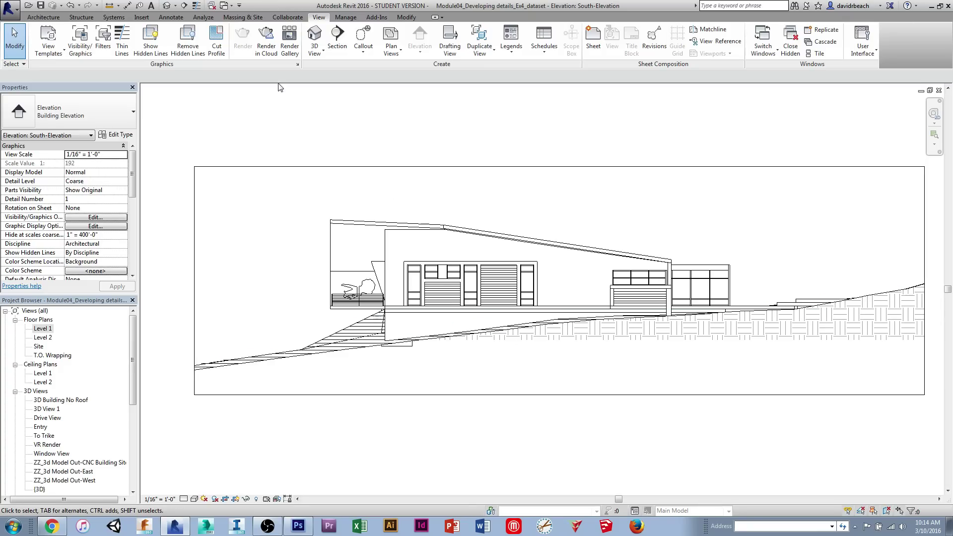
# Start a Detail Line chain in the Wide Lines style, tracing the east ground slope from the crop edge to the slope break by the steps
pyautogui.click(171, 17)
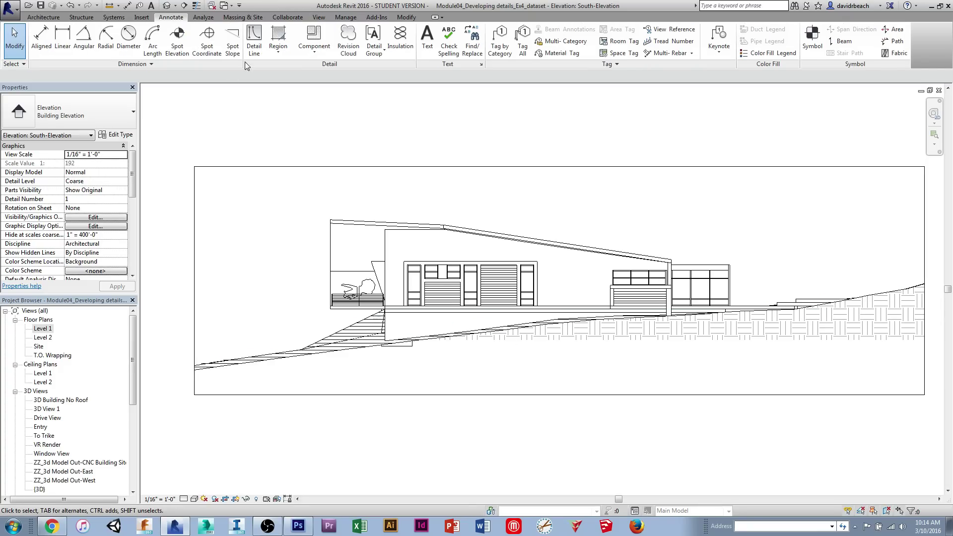
pyautogui.click(253, 40)
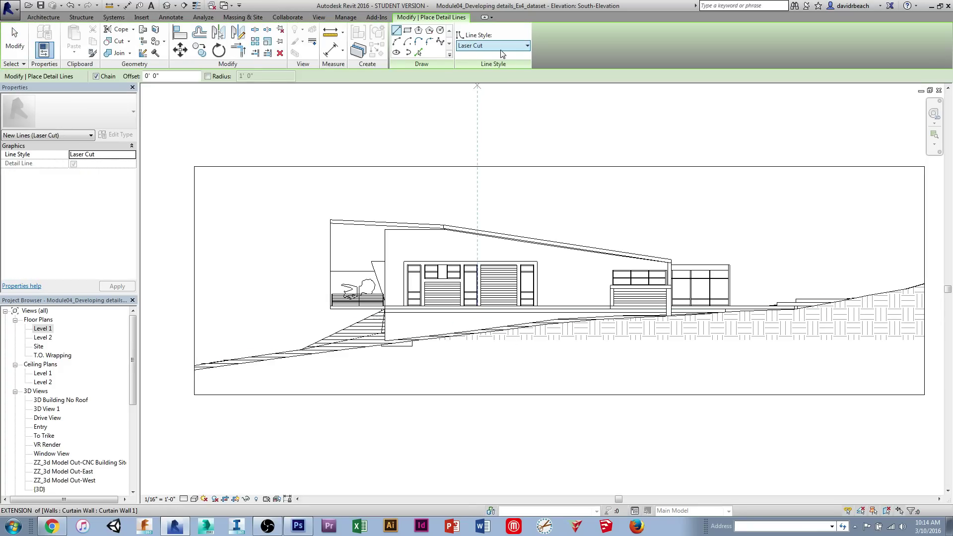
pyautogui.click(495, 164)
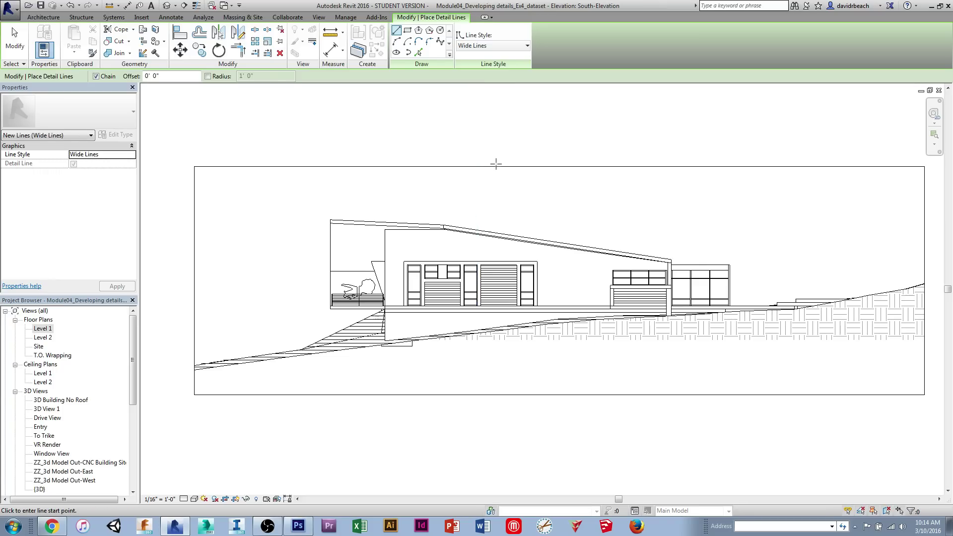
pyautogui.scroll(3, 921, 290)
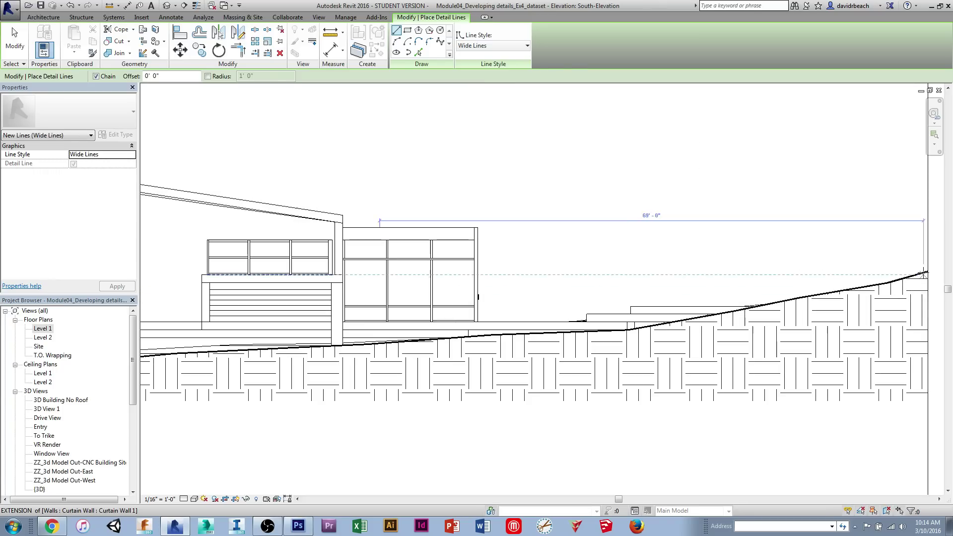
pyautogui.click(921, 288)
pyautogui.click(822, 290)
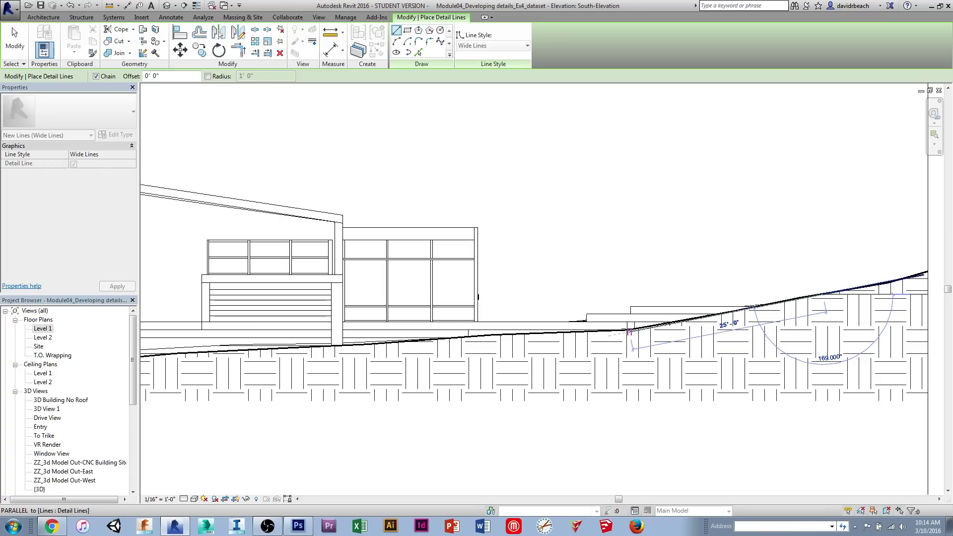
pyautogui.click(627, 329)
# Continue the detail line chain westward along the ground profile beneath the glazed wing and the main facade
pyautogui.scroll(2, 552, 309)
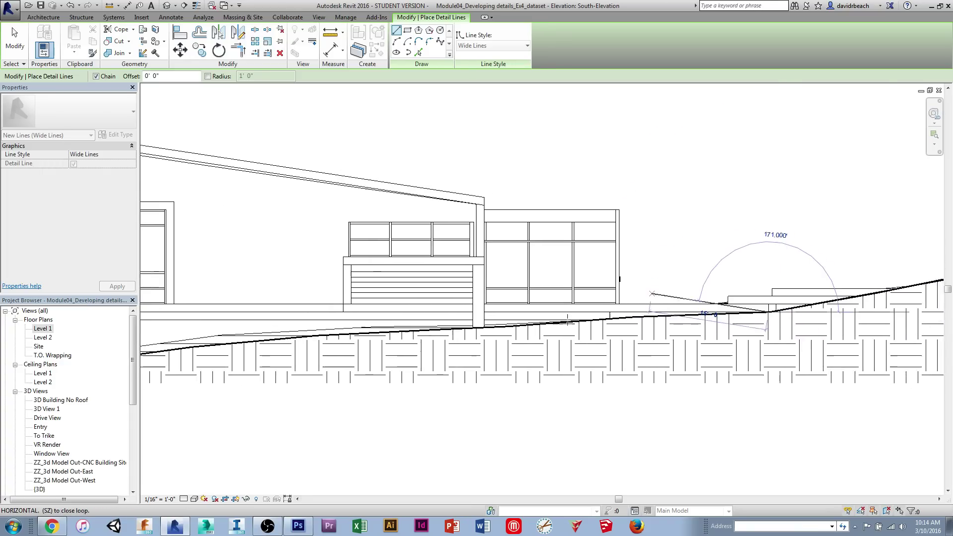
pyautogui.scroll(2, 453, 342)
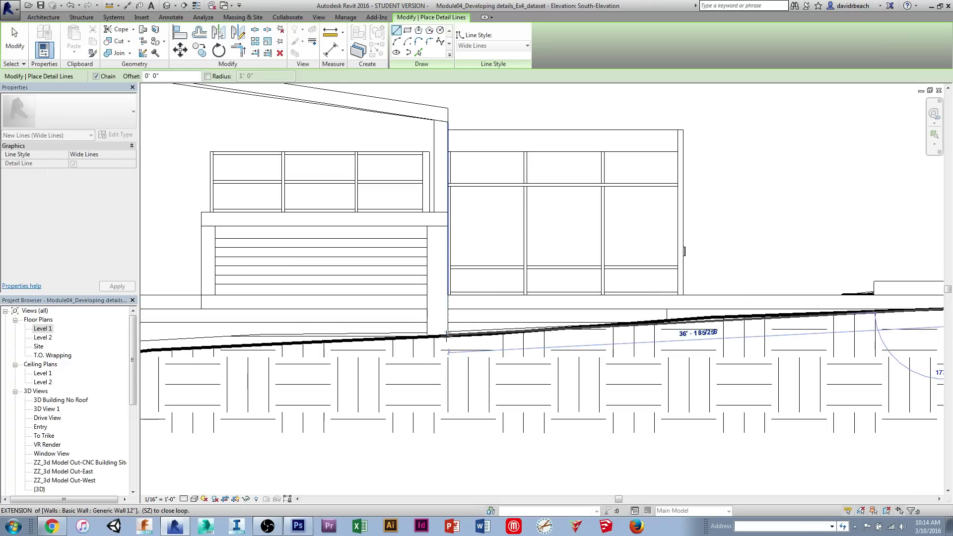
pyautogui.scroll(-2, 449, 348)
pyautogui.scroll(1, 553, 306)
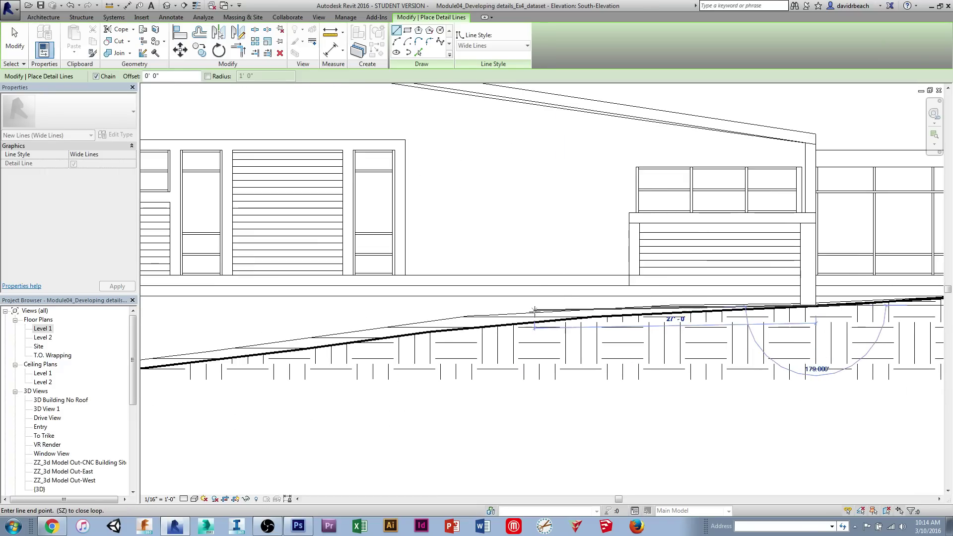
pyautogui.click(526, 324)
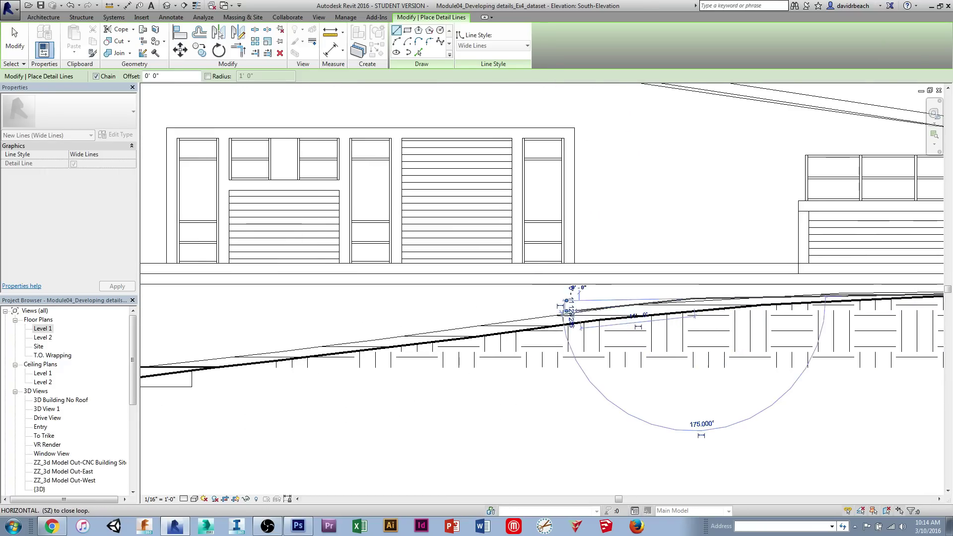
pyautogui.scroll(-1, 590, 307)
pyautogui.scroll(1, 600, 312)
pyautogui.scroll(-1, 602, 312)
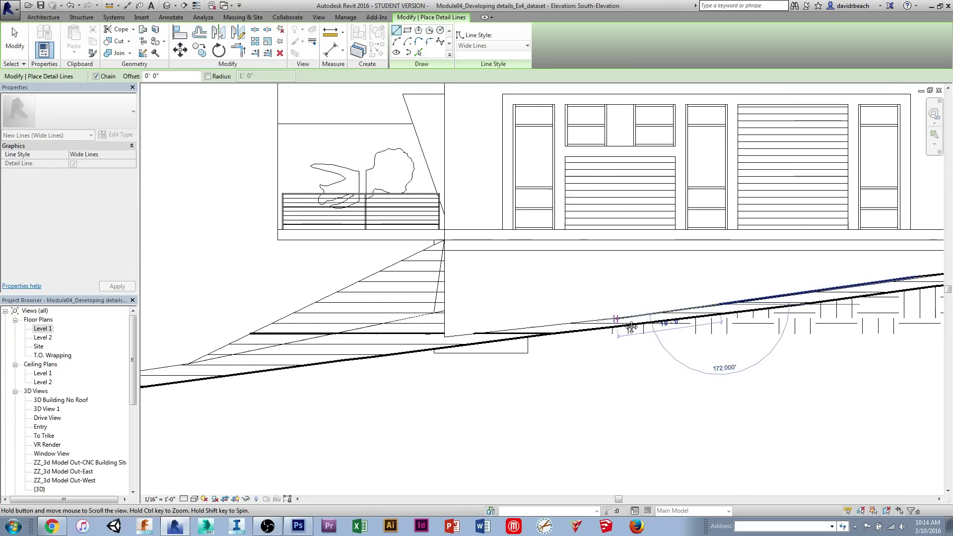
# Extend the ground detail lines past the base of the west foundation wall to the crop region's west edge and end the chain
pyautogui.scroll(2, 602, 313)
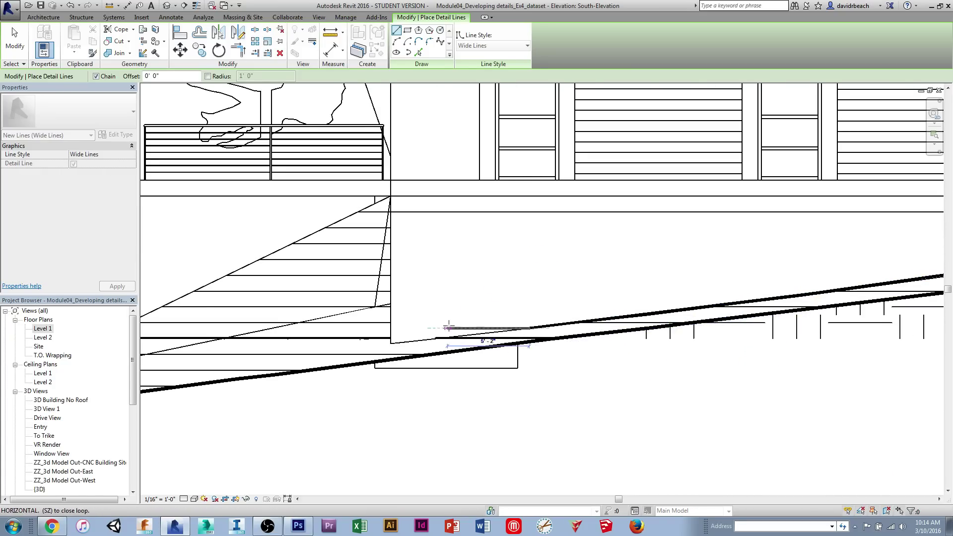
pyautogui.scroll(-1, 447, 329)
pyautogui.scroll(1, 548, 343)
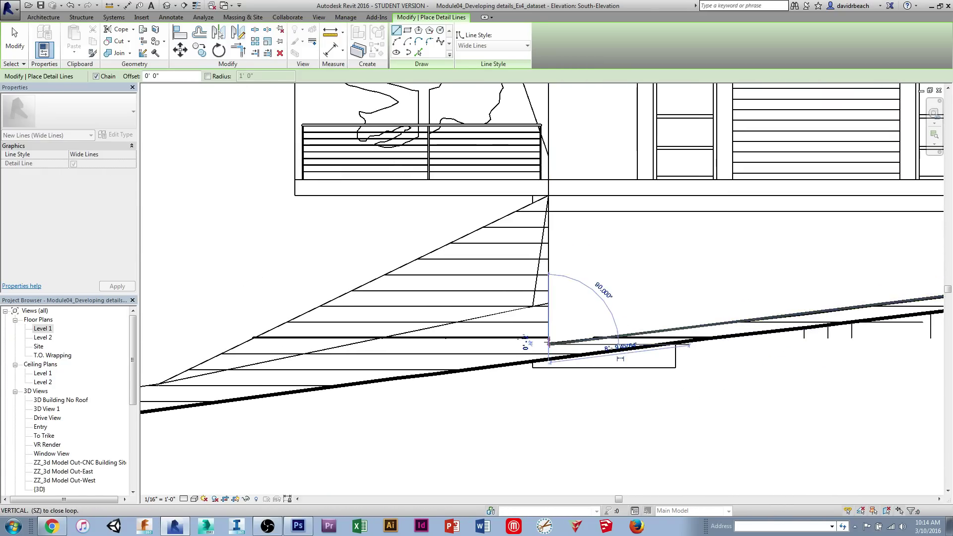
pyautogui.scroll(-2, 536, 342)
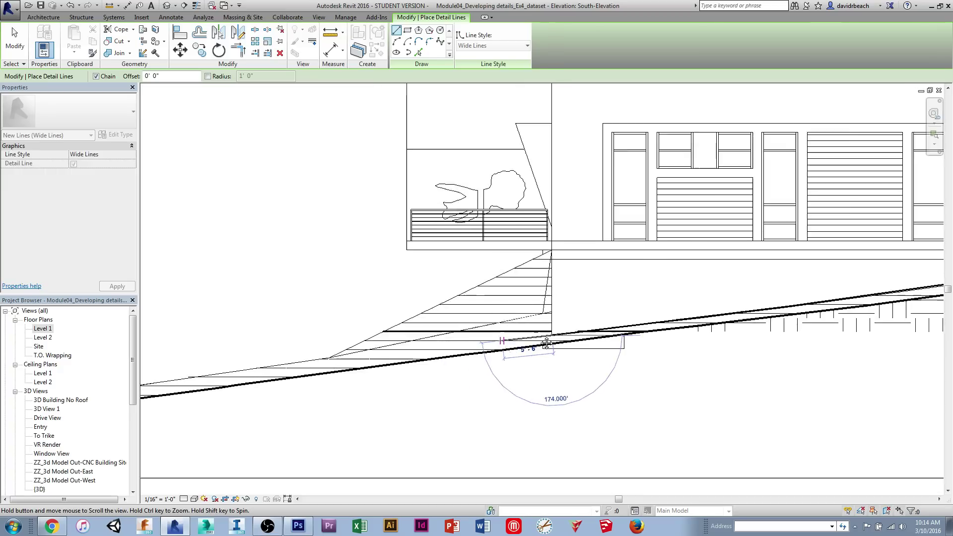
pyautogui.click(508, 332)
pyautogui.moveTo(430, 351); pyautogui.dragTo(612, 327)
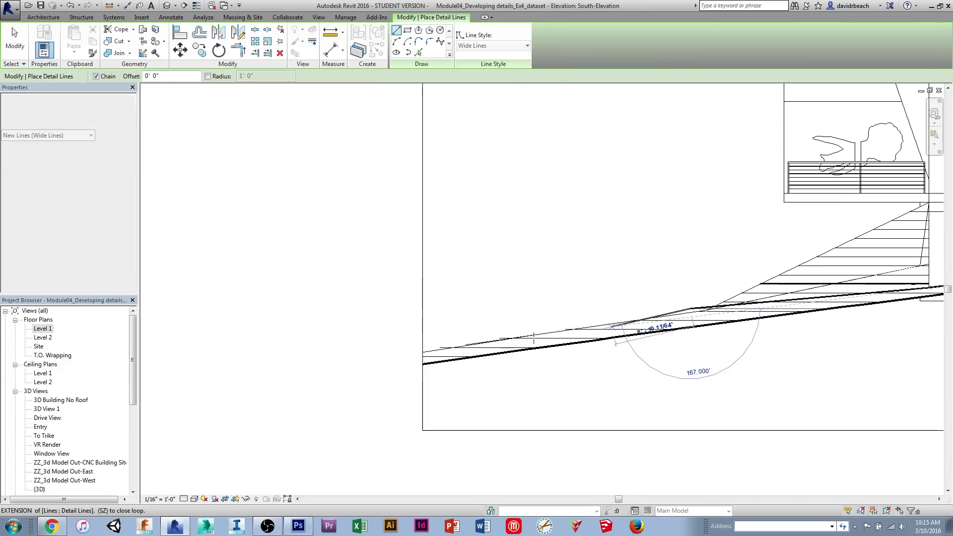
pyautogui.click(489, 334)
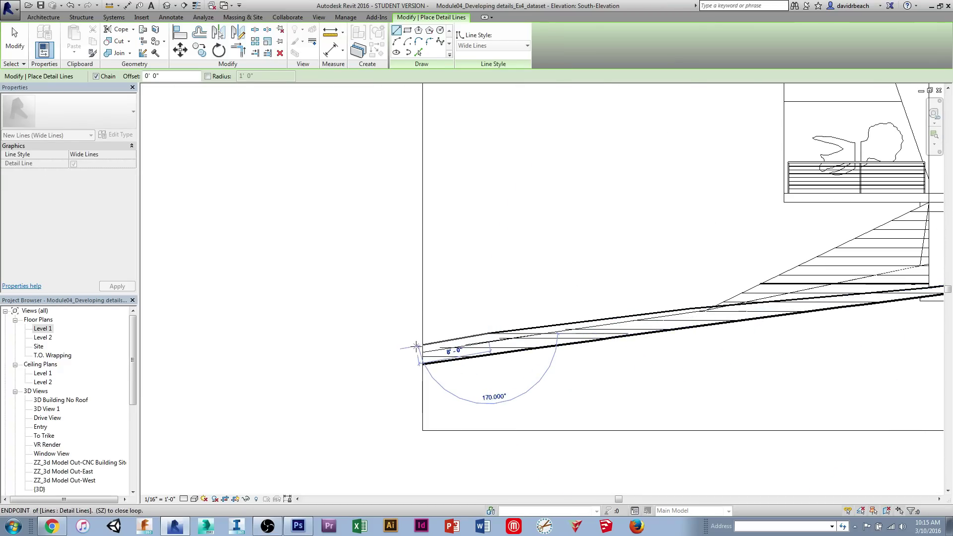
pyautogui.press('Escape')
pyautogui.press('Escape')
# Hide the topography surface in the South-Elevation view
pyautogui.scroll(-2, 556, 333)
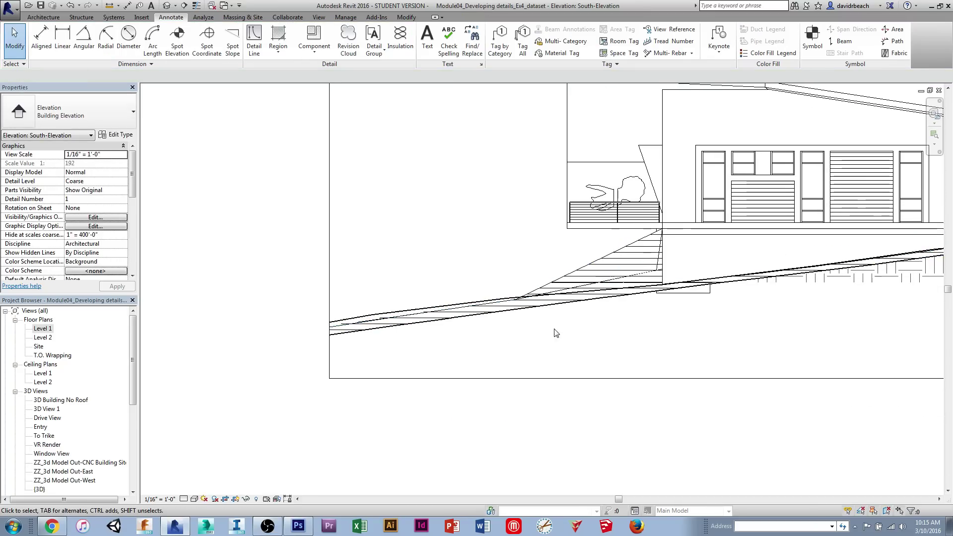
pyautogui.click(589, 267)
pyautogui.rightClick(589, 267)
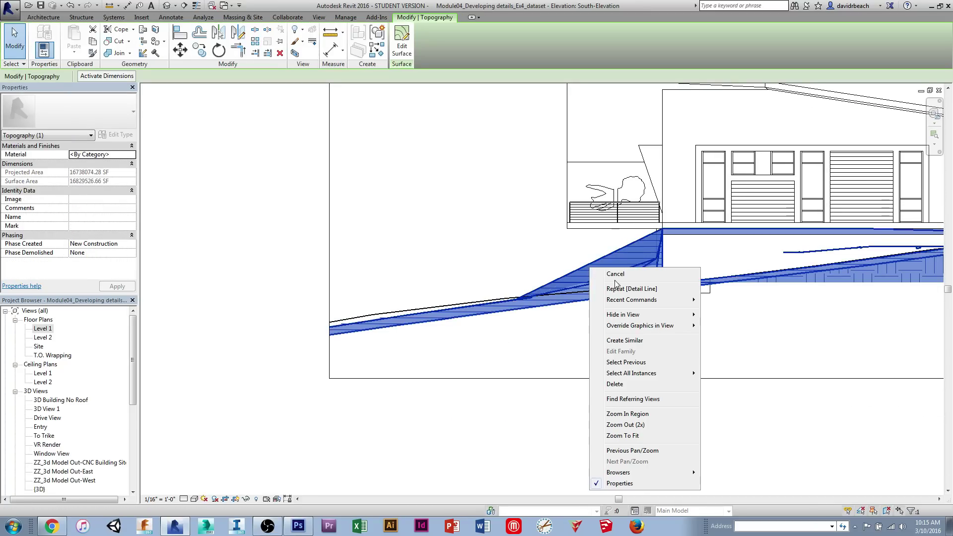
pyautogui.moveTo(624, 314)
pyautogui.click(735, 317)
# Inspect the traced ground line and the foundations below it from the east steps to the west crop edge
pyautogui.scroll(-2, 735, 317)
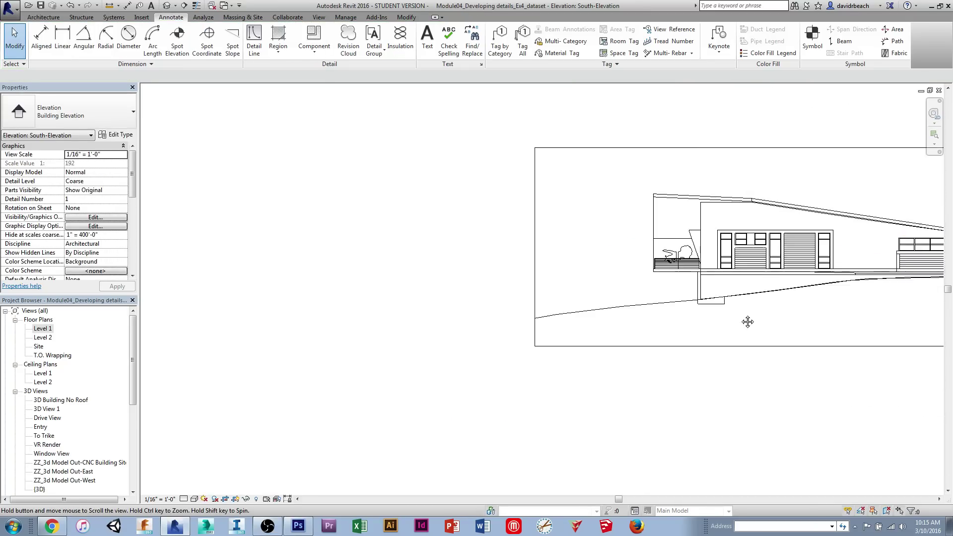
pyautogui.scroll(3, 723, 387)
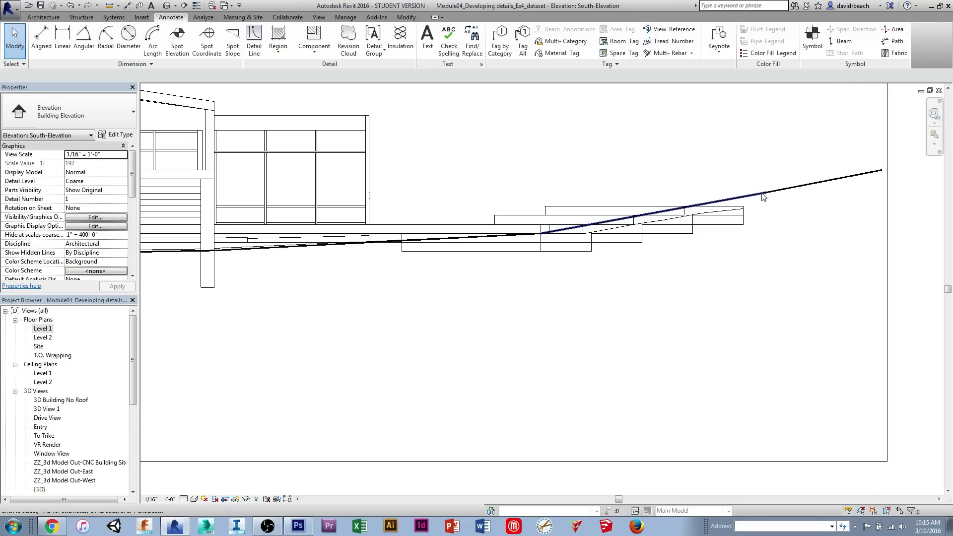
pyautogui.scroll(-2, 376, 269)
pyautogui.scroll(3, 731, 316)
pyautogui.scroll(5, 574, 327)
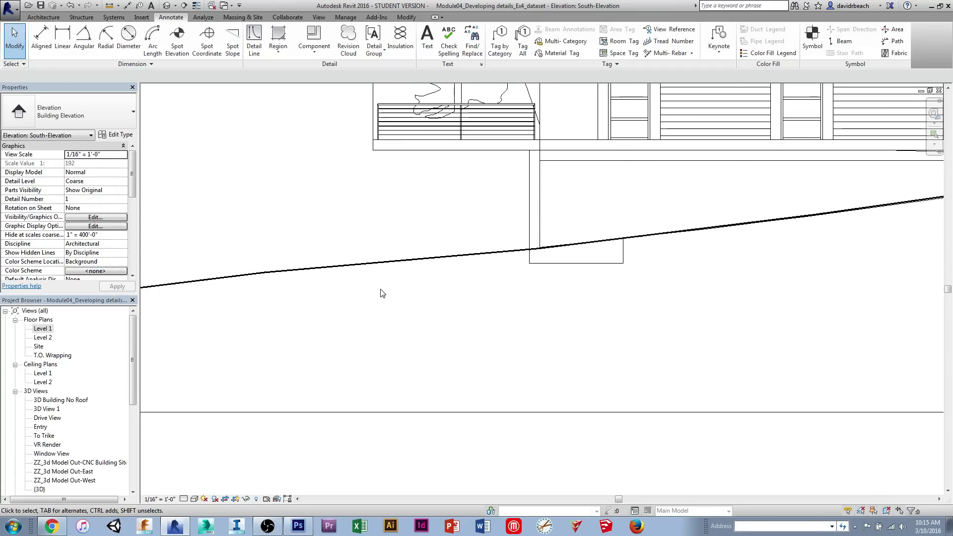
pyautogui.scroll(-3, 679, 323)
pyautogui.scroll(-2, 387, 326)
pyautogui.scroll(-4, 659, 349)
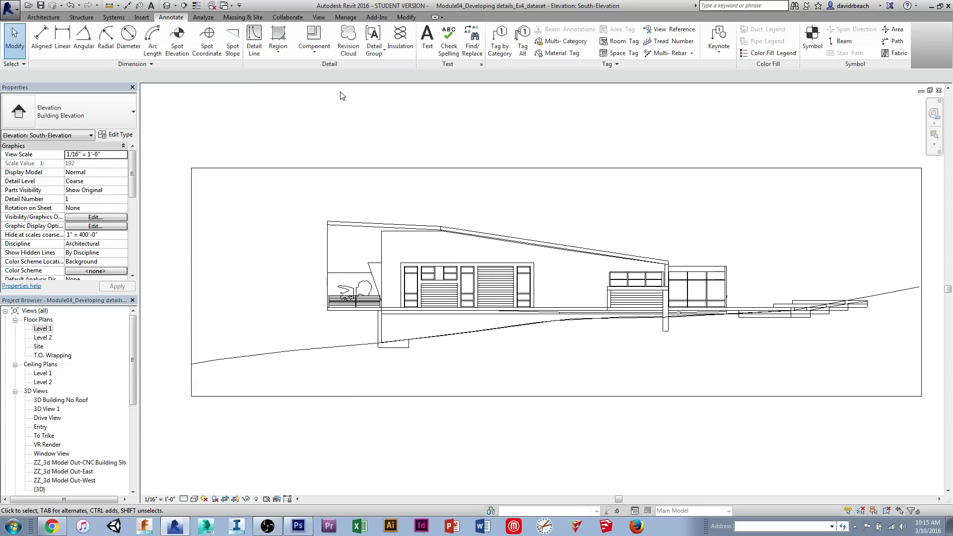
# Start a masking region with Wide Lines and pick the ground detail lines from the east crop edge to beneath the facade's east bay
pyautogui.click(277, 53)
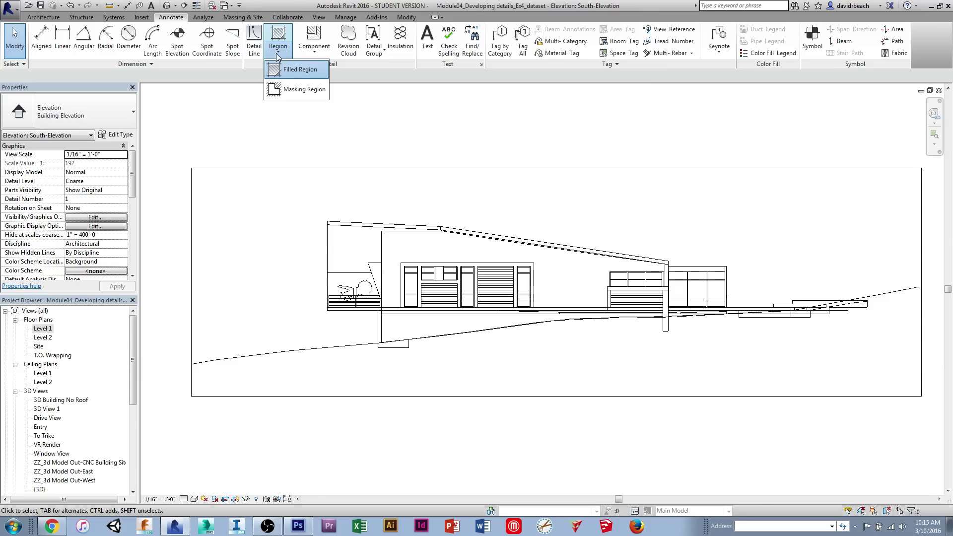
pyautogui.click(279, 90)
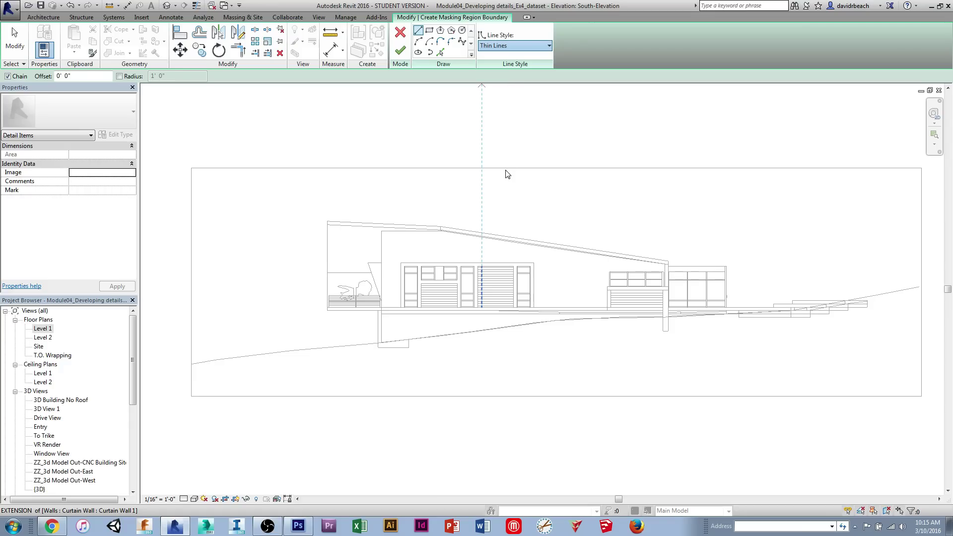
pyautogui.press('Down')
pyautogui.scroll(4, 740, 292)
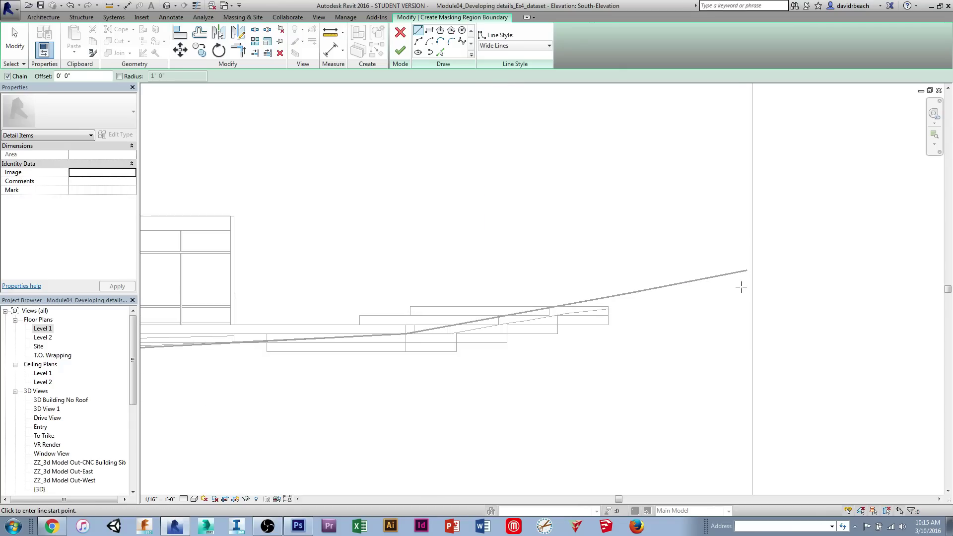
pyautogui.click(440, 53)
pyautogui.click(656, 287)
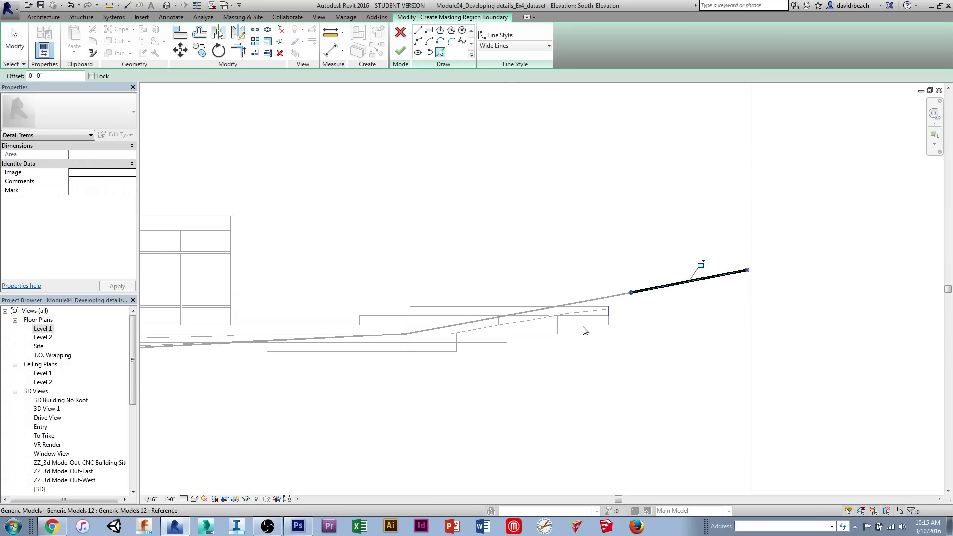
pyautogui.click(585, 305)
pyautogui.click(562, 315)
pyautogui.click(722, 303)
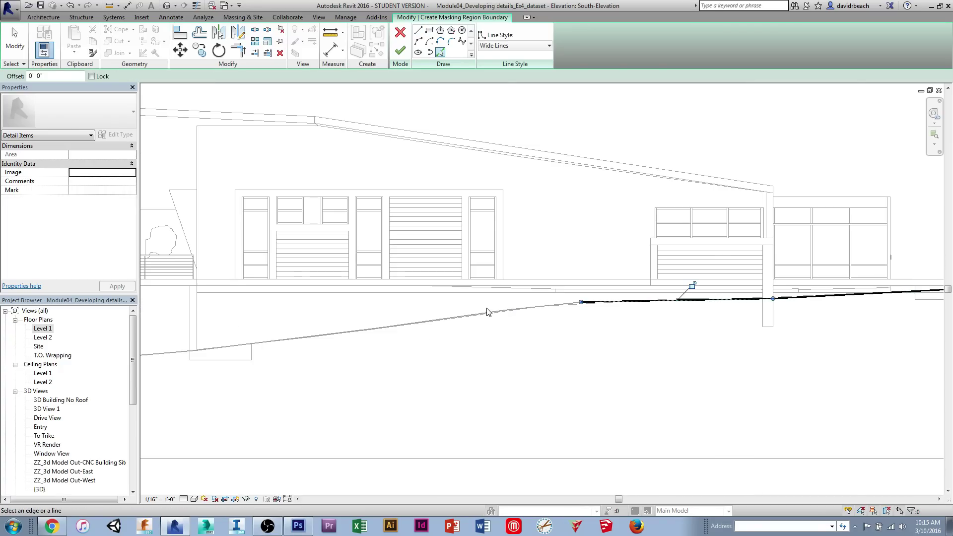
# Pick the remaining ground detail lines westward beneath the main facade to the west crop edge as masking region boundary
pyautogui.click(540, 311)
pyautogui.click(459, 317)
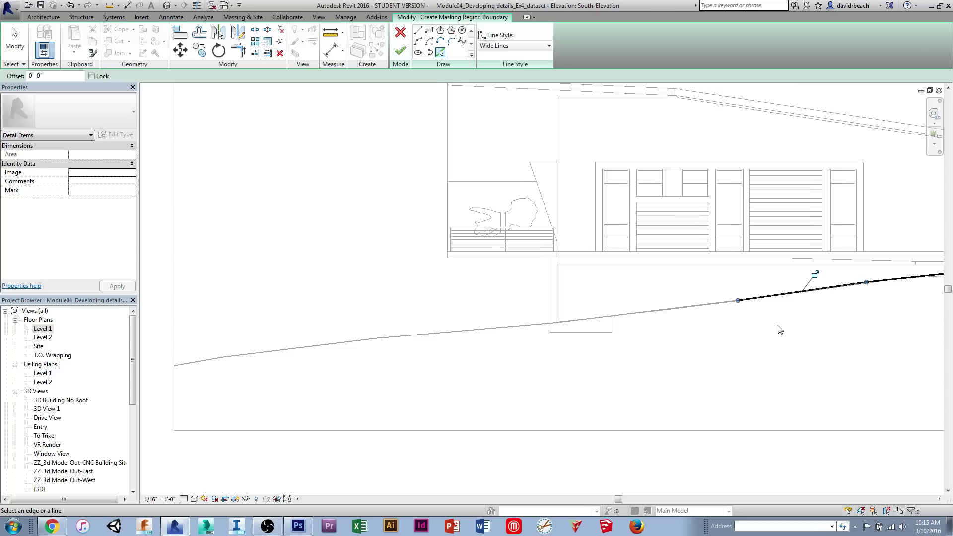
pyautogui.click(703, 307)
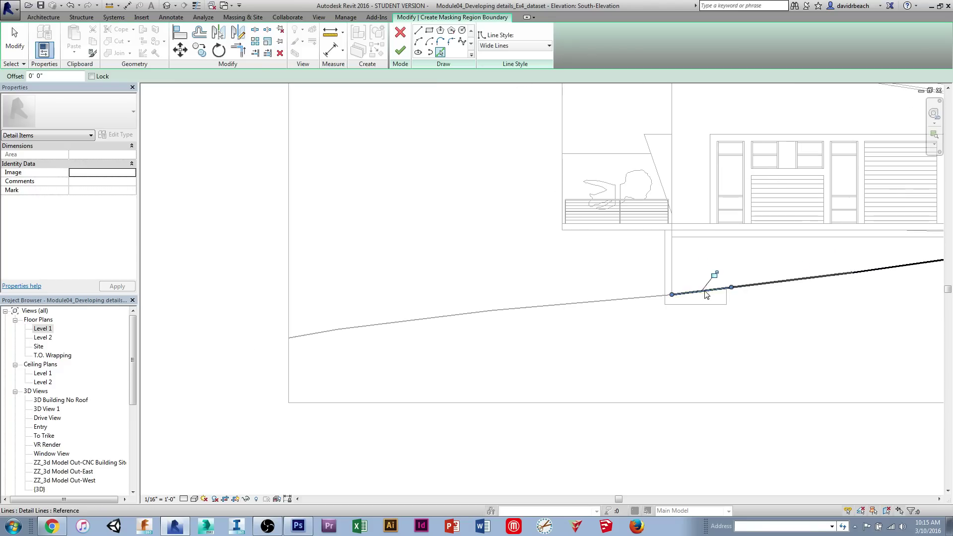
pyautogui.click(634, 305)
pyautogui.click(583, 283)
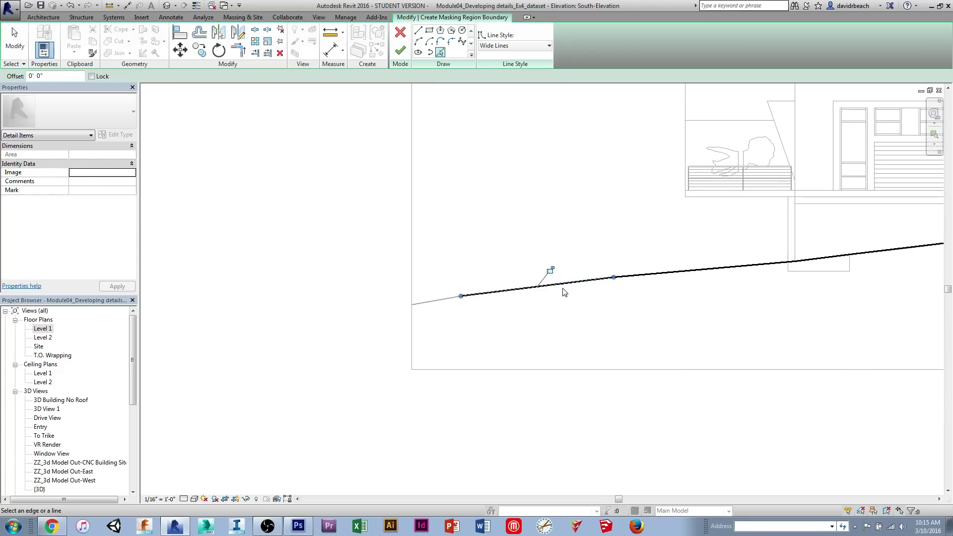
pyautogui.click(441, 305)
pyautogui.scroll(-4, 536, 325)
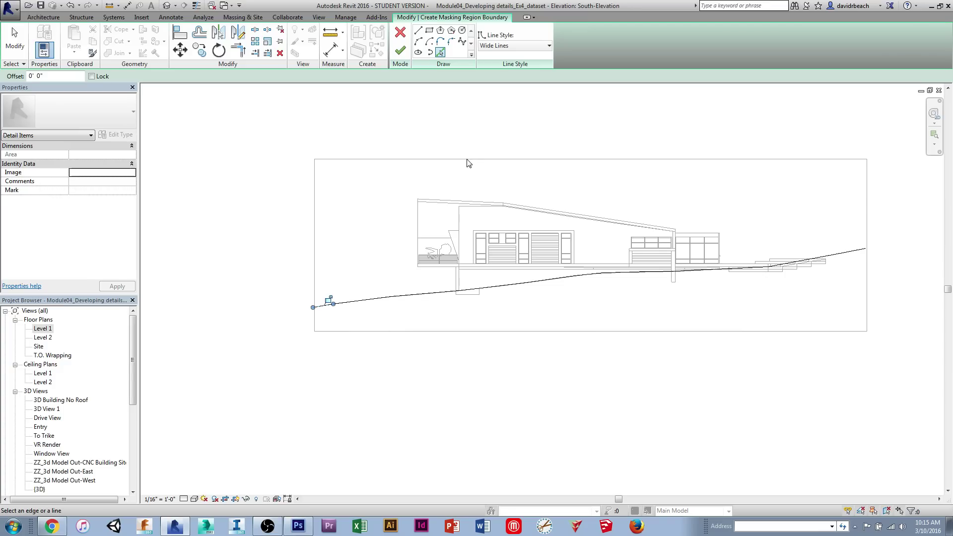
pyautogui.scroll(2, 446, 183)
pyautogui.hscroll(2, 485, 210)
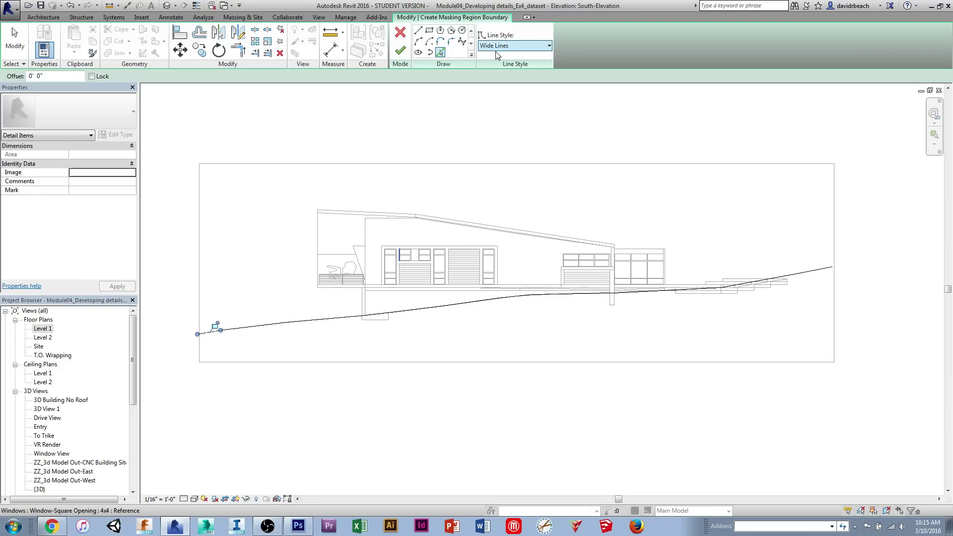
# Draw invisible boundary lines down the west side, about 213' 6" along the crop's bottom edge, and up to the ground line's east end
pyautogui.click(511, 45)
pyautogui.click(516, 69)
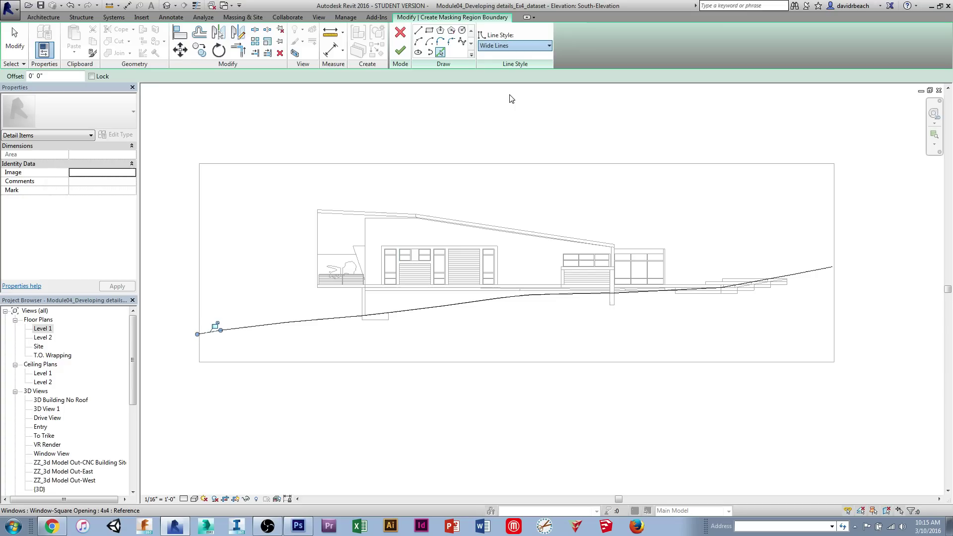
pyautogui.press('l')
pyautogui.press('i')
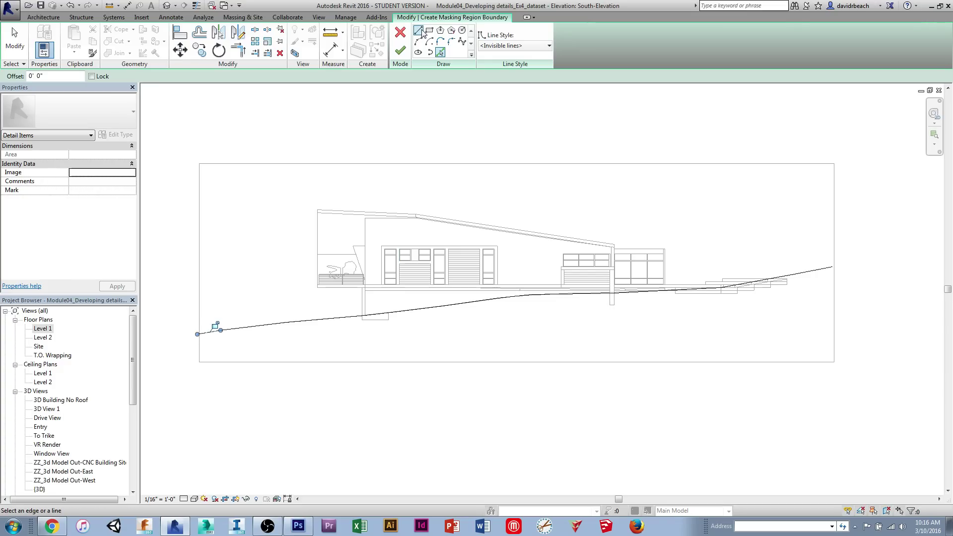
pyautogui.scroll(3, 195, 345)
pyautogui.click(198, 325)
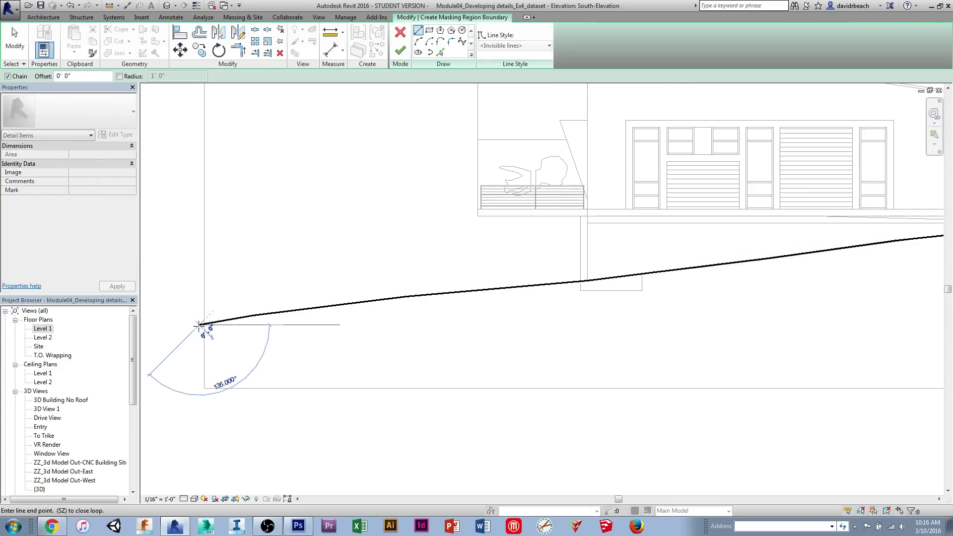
pyautogui.click(198, 381)
pyautogui.scroll(-4, 358, 375)
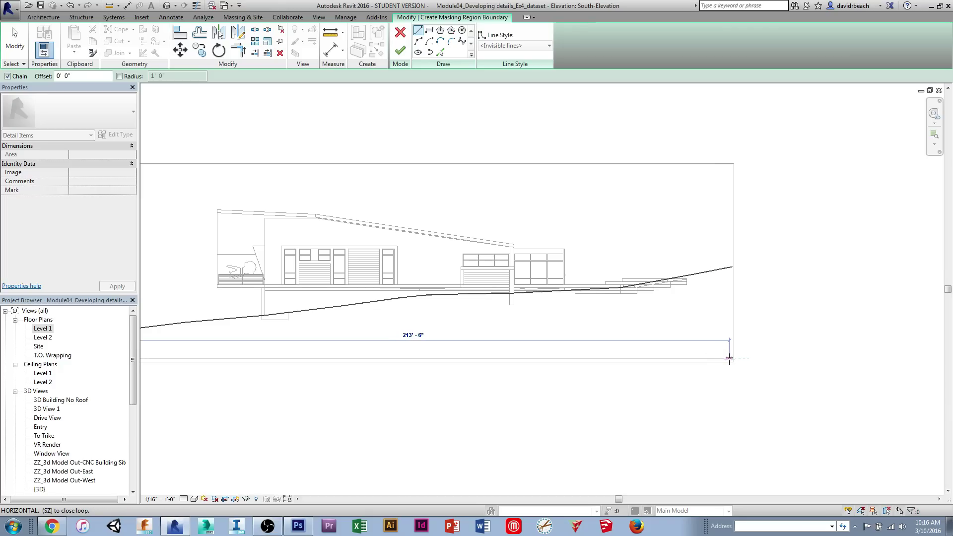
pyautogui.click(729, 358)
pyautogui.scroll(2, 730, 281)
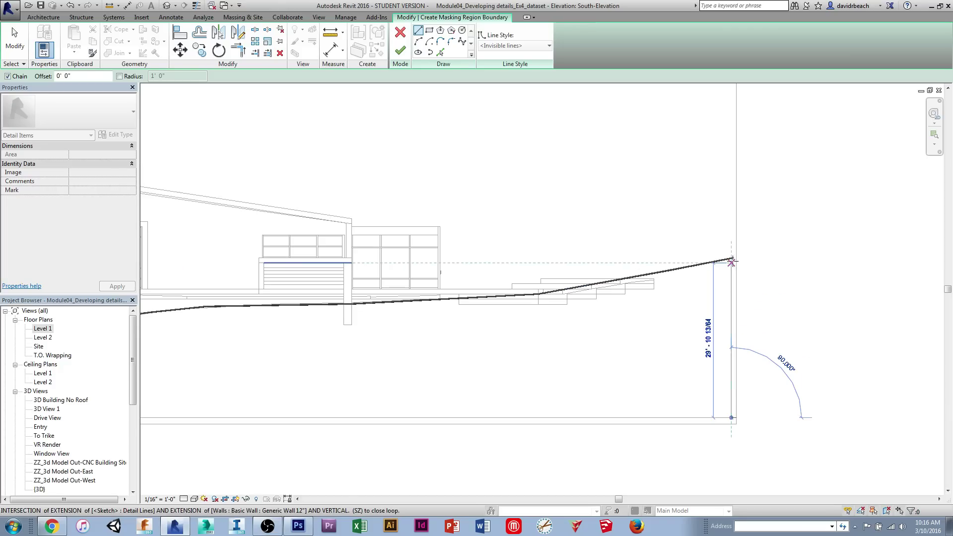
pyautogui.click(731, 258)
# Trim the easternmost ground segment and the vertical boundary line to a corner, and finish the masking region
pyautogui.press('Escape')
pyautogui.scroll(2, 702, 304)
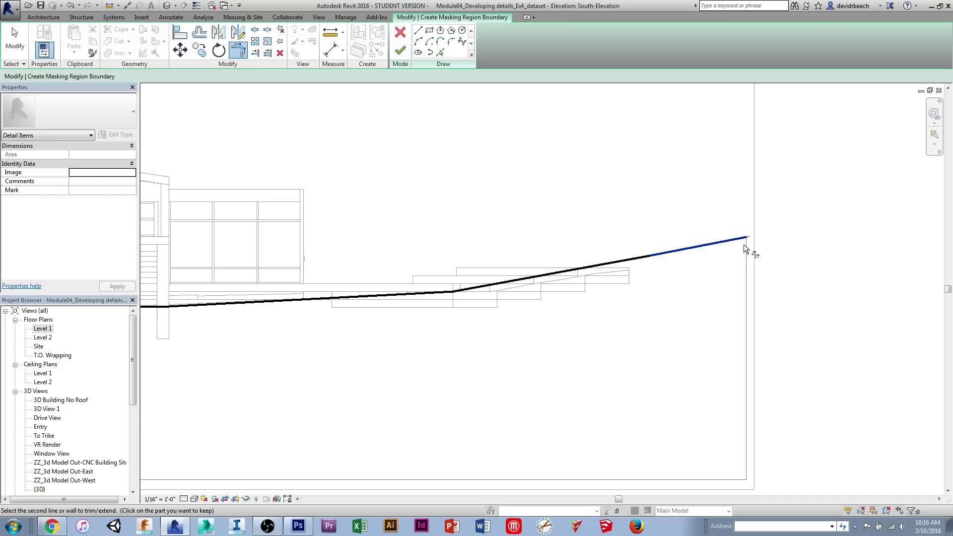
pyautogui.press('Escape')
pyautogui.scroll(-2, 763, 276)
pyautogui.scroll(-2, 763, 277)
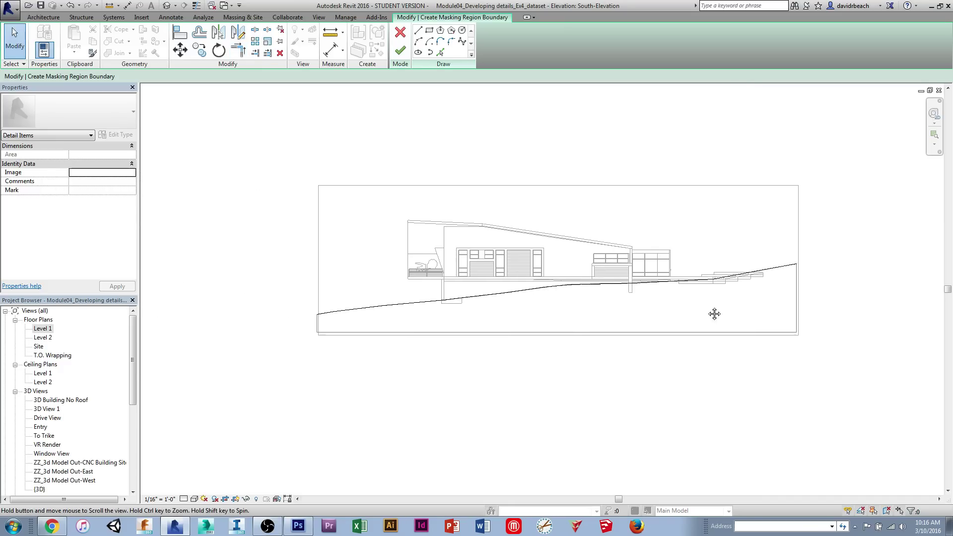
pyautogui.click(400, 50)
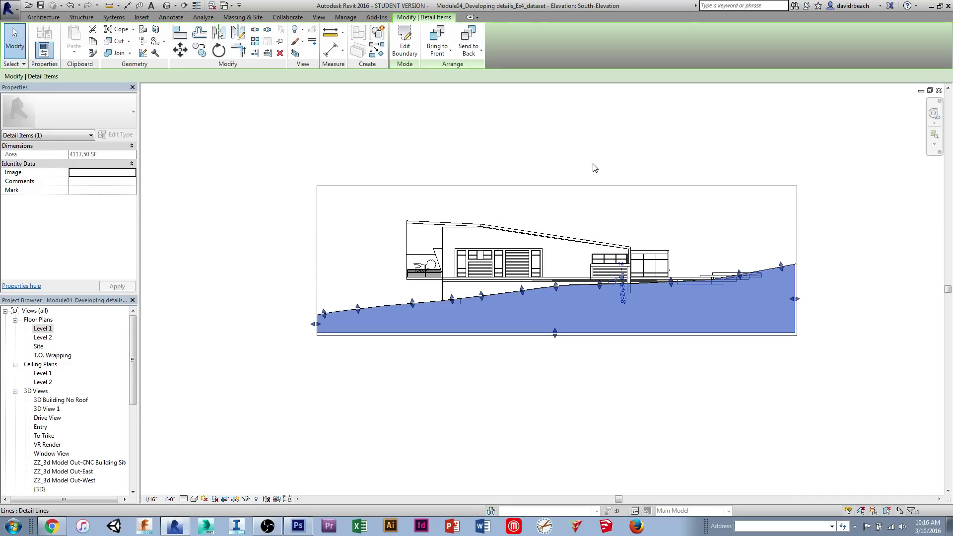
# Check the masking region's extent against the ground line and crop region, selecting the crop region and the mask
pyautogui.click(597, 234)
pyautogui.scroll(3, 624, 323)
pyautogui.scroll(-3, 349, 272)
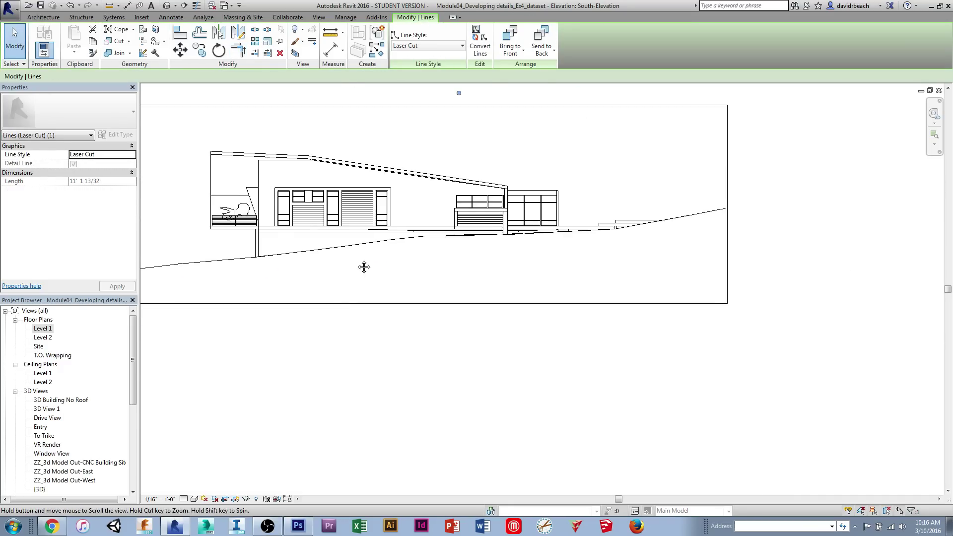
pyautogui.click(268, 296)
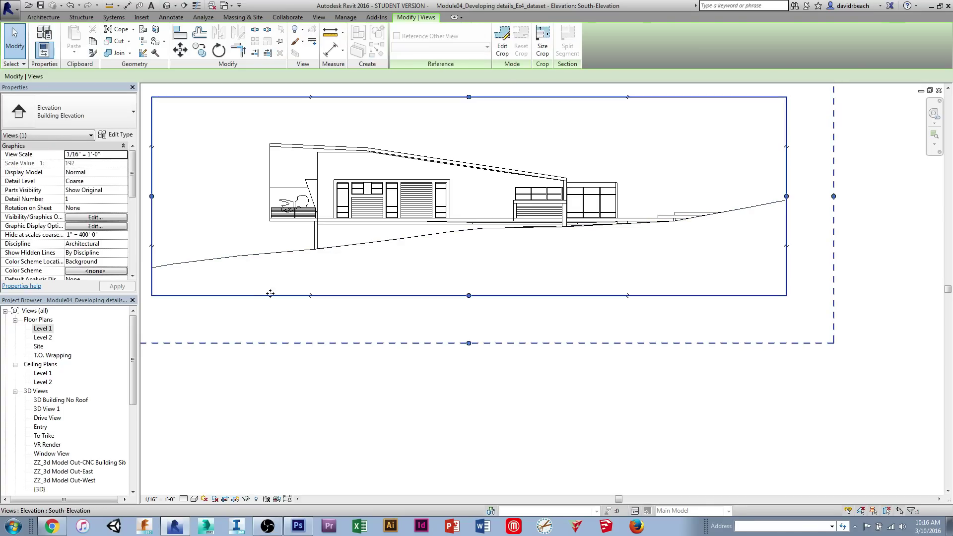
pyautogui.click(257, 296)
pyautogui.scroll(4, 187, 272)
pyautogui.click(217, 256)
pyautogui.click(245, 306)
pyautogui.scroll(-3, 243, 283)
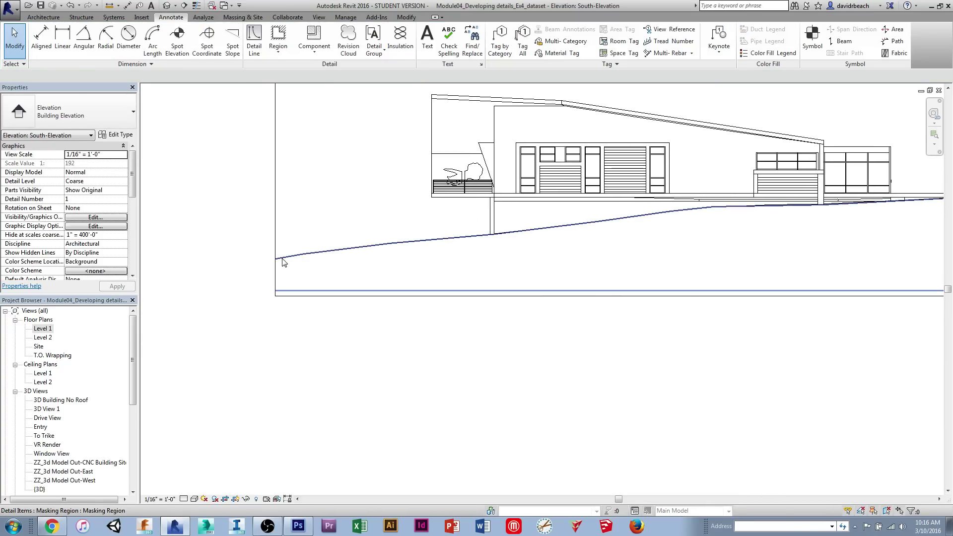
pyautogui.click(281, 265)
pyautogui.moveTo(704, 319); pyautogui.dragTo(608, 301)
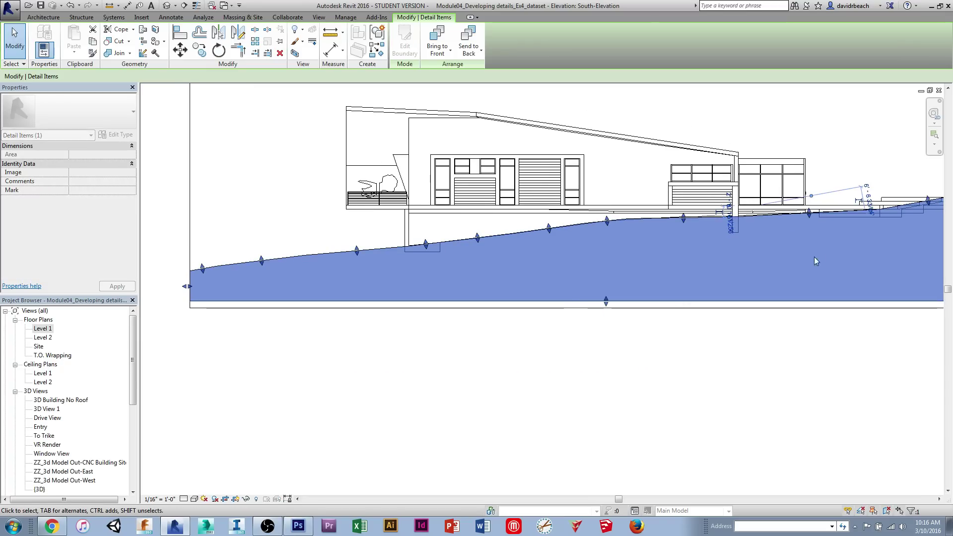
pyautogui.moveTo(848, 272); pyautogui.dragTo(766, 284)
pyautogui.moveTo(881, 282); pyautogui.dragTo(799, 298)
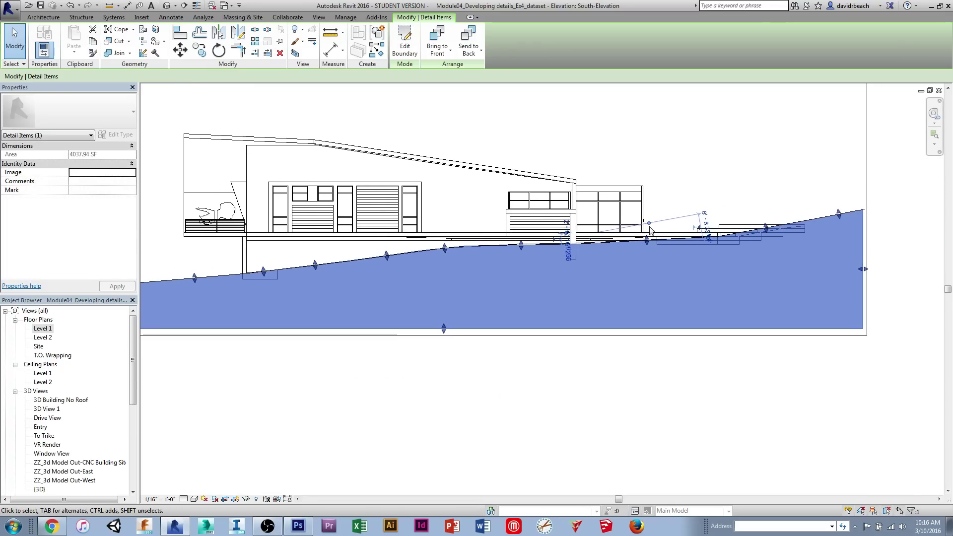
pyautogui.click(731, 368)
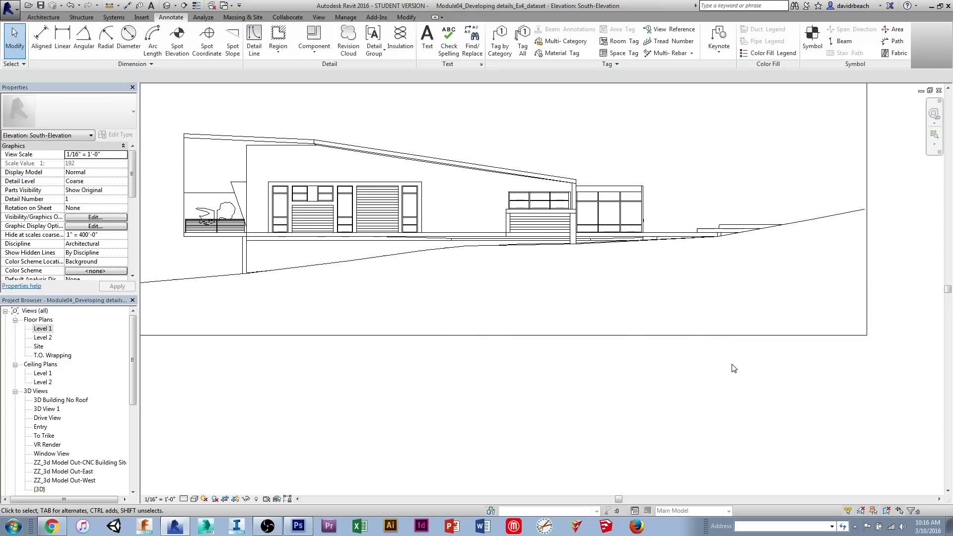
# Inspect the masked elevation along the ground line, at the west foundation wall and beneath the facade
pyautogui.scroll(-2, 614, 253)
pyautogui.moveTo(613, 253); pyautogui.dragTo(718, 254)
pyautogui.scroll(5, 447, 312)
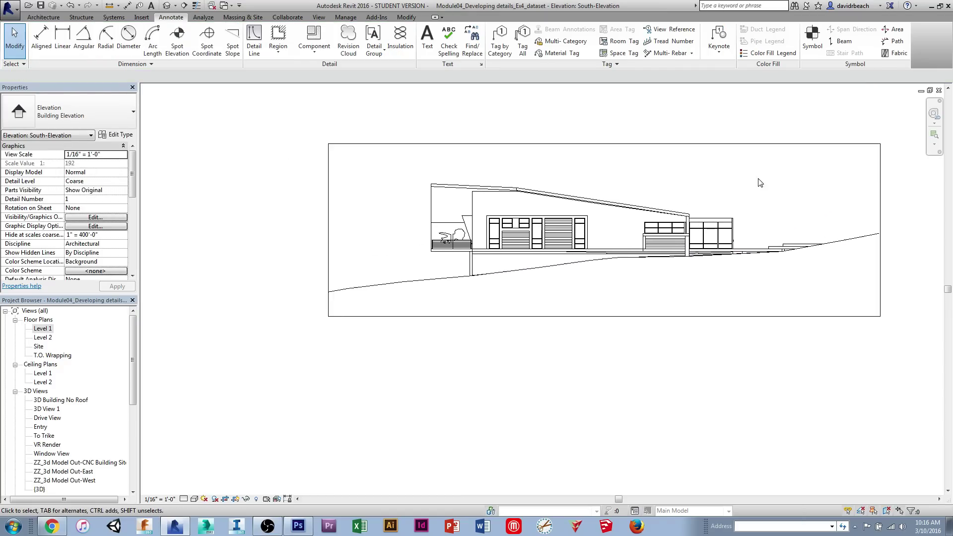
pyautogui.scroll(5, 446, 309)
pyautogui.scroll(-7, 446, 310)
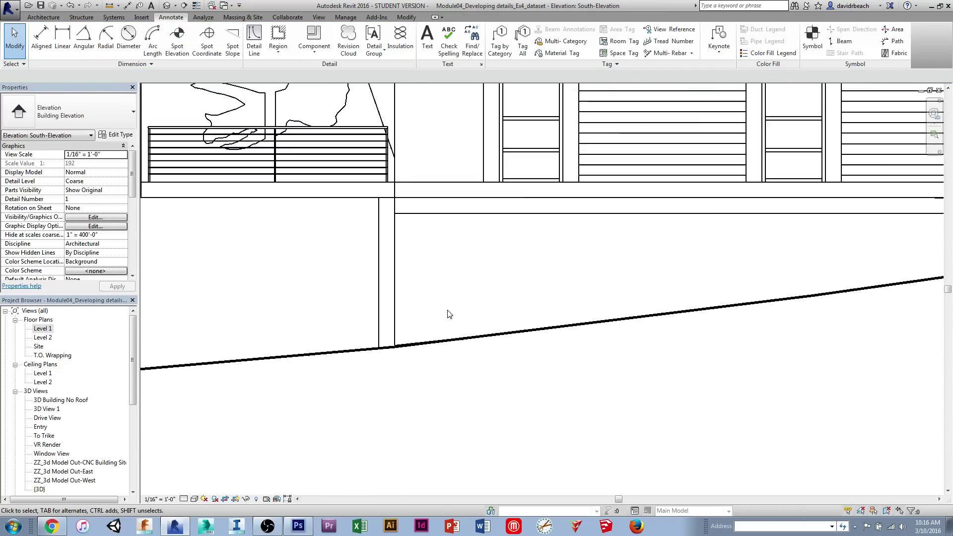
pyautogui.moveTo(483, 294); pyautogui.dragTo(363, 312)
pyautogui.scroll(5, 683, 196)
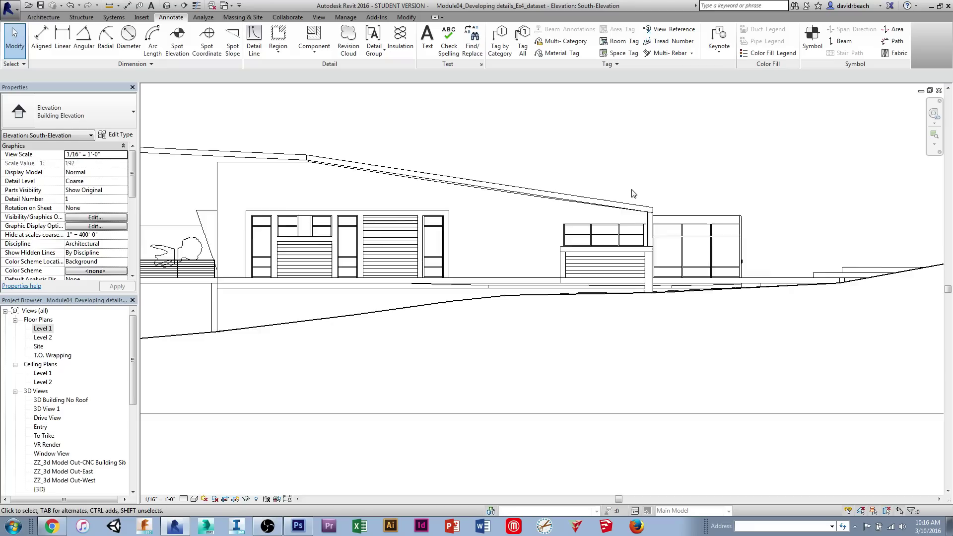
pyautogui.scroll(-3, 553, 196)
pyautogui.scroll(4, 493, 183)
pyautogui.scroll(-4, 494, 183)
pyautogui.scroll(-4, 494, 184)
pyautogui.moveTo(493, 184); pyautogui.dragTo(517, 234)
pyautogui.scroll(-2, 553, 202)
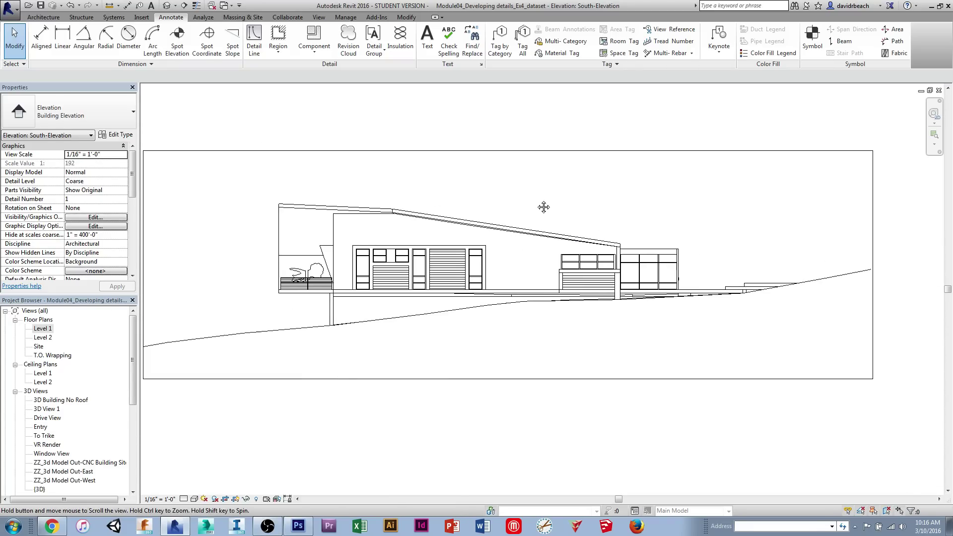
# In the view's Graphic Display Options, enable smooth lines with anti-aliasing, set Silhouettes to Wide Lines and apply the settings
pyautogui.click(195, 500)
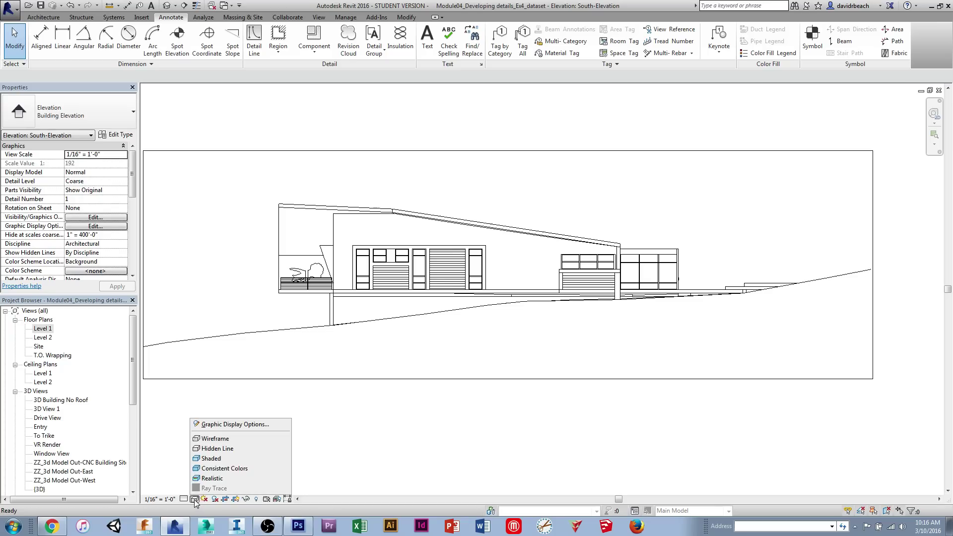
pyautogui.click(212, 426)
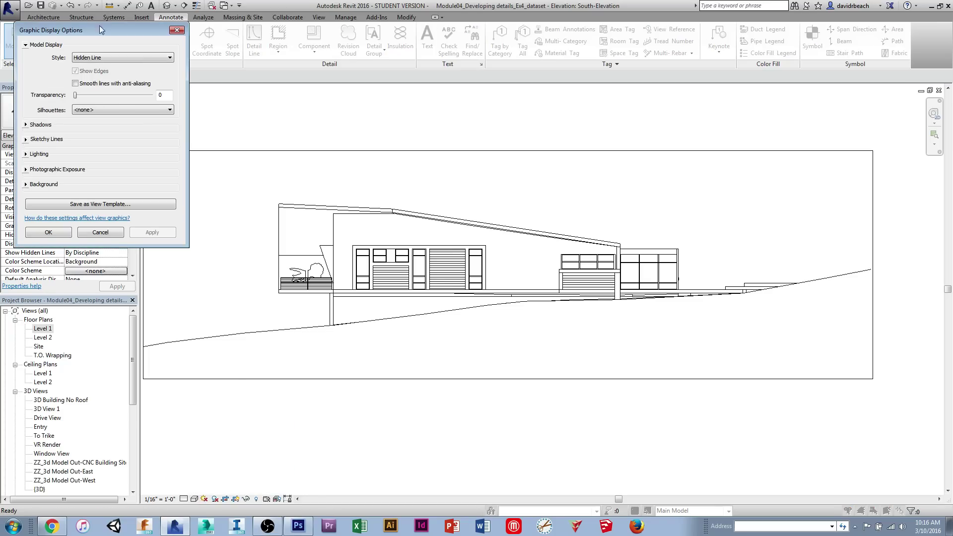
pyautogui.moveTo(97, 27); pyautogui.dragTo(263, 96)
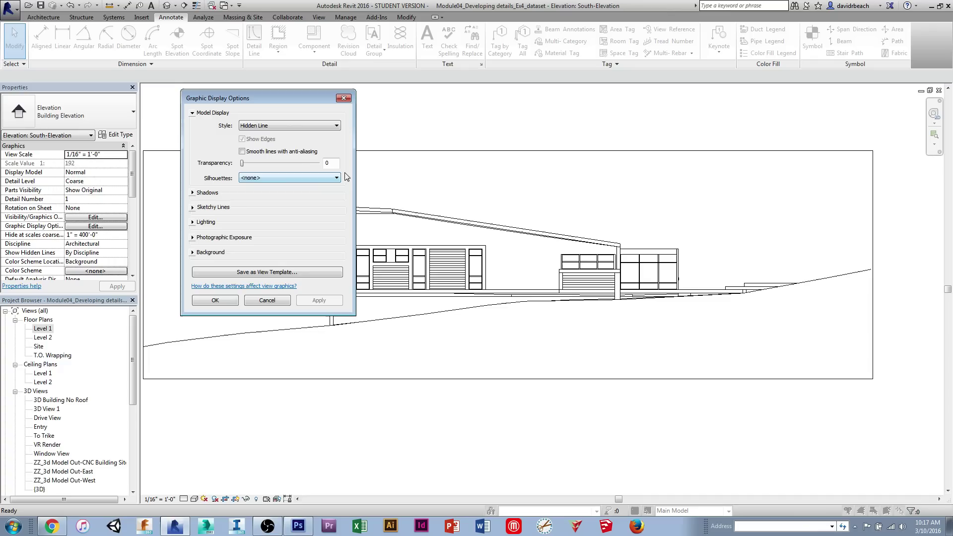
pyautogui.click(319, 180)
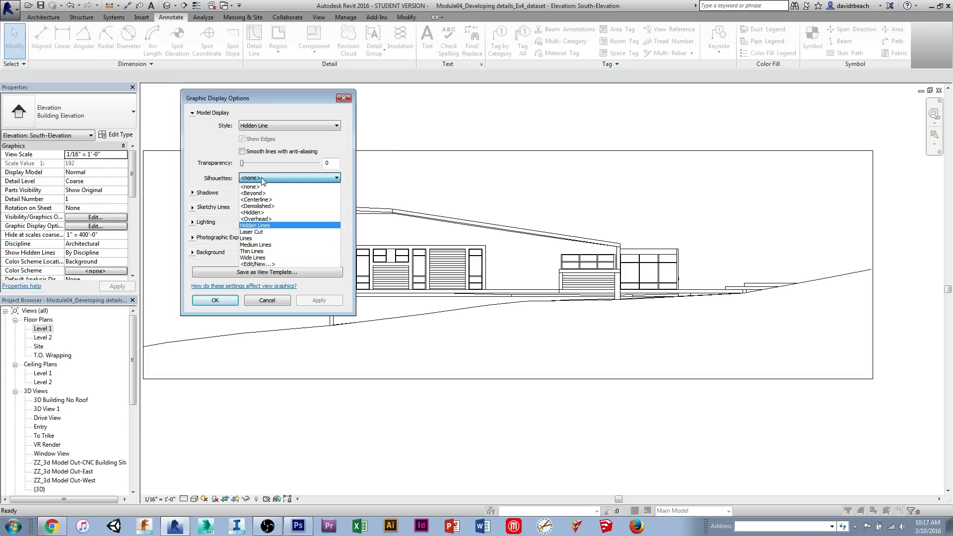
pyautogui.click(248, 258)
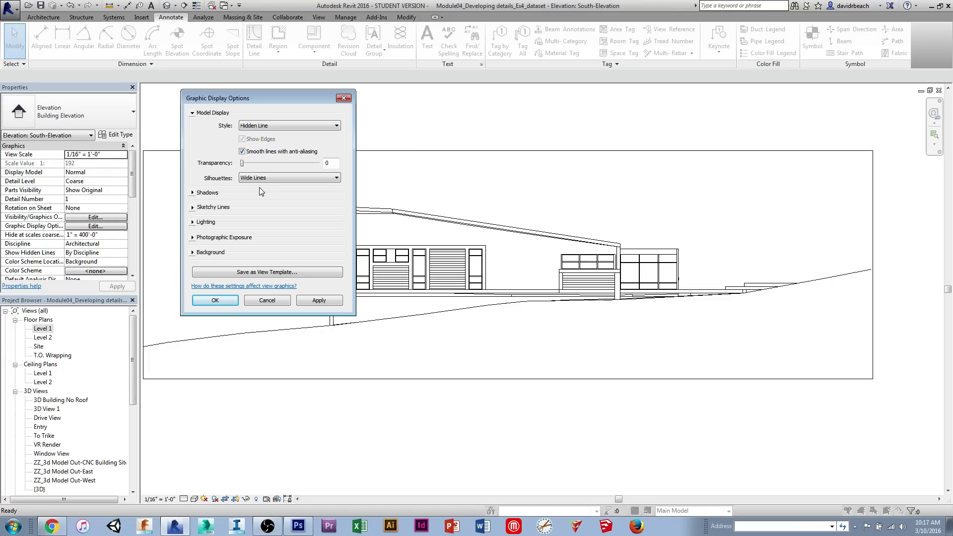
pyautogui.click(320, 299)
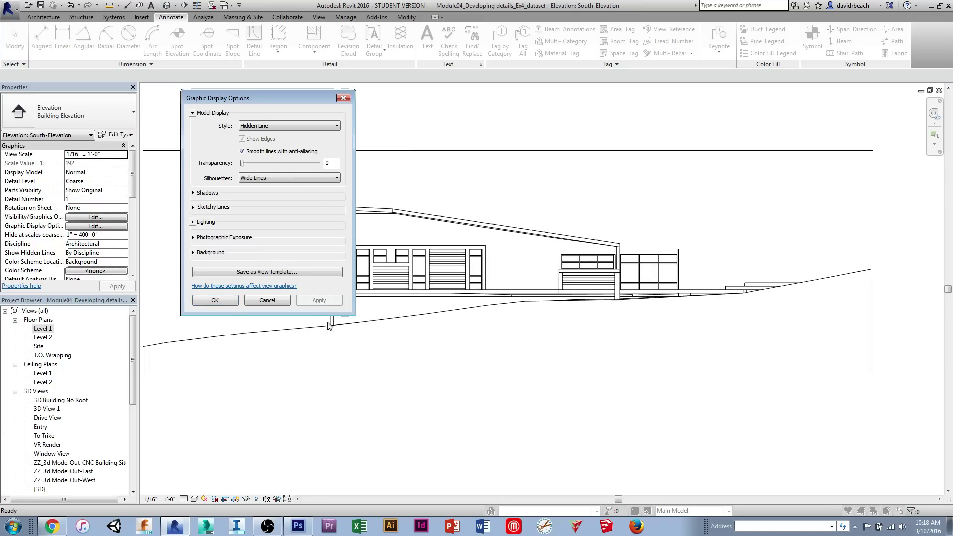
pyautogui.click(226, 303)
pyautogui.scroll(10, 373, 247)
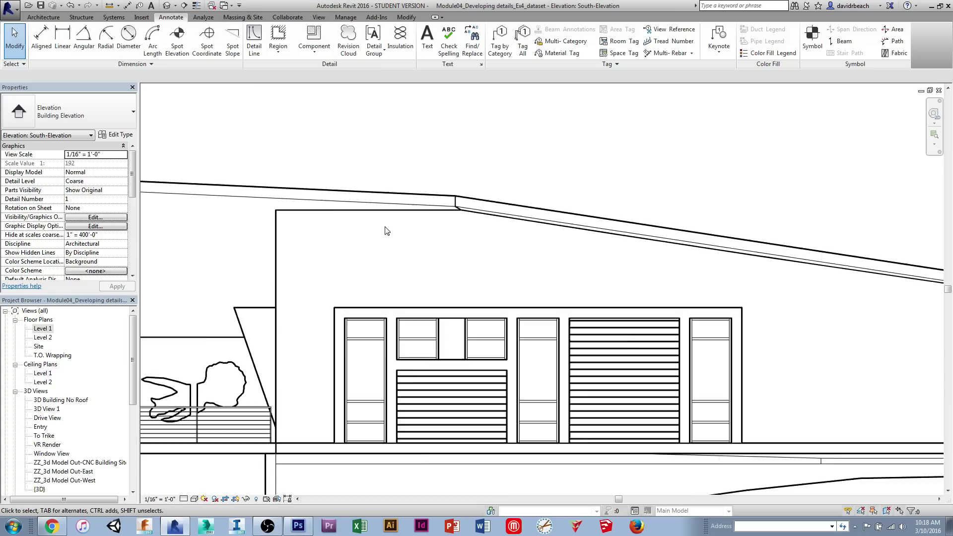
# Examine the silhouette line weights along the roof edge, around the door and window frames and at the east curtain wall
pyautogui.scroll(-10, 517, 279)
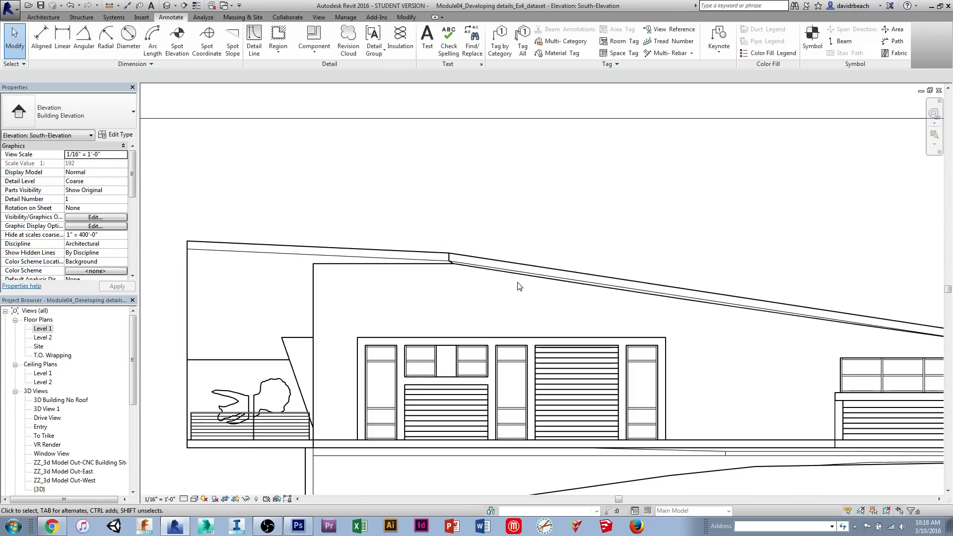
pyautogui.scroll(10, 442, 270)
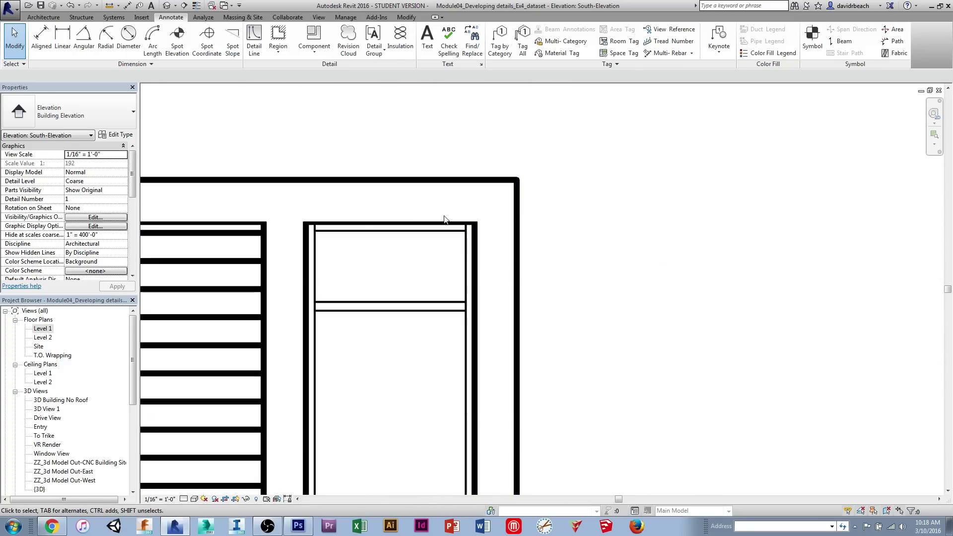
pyautogui.scroll(-4, 491, 283)
pyautogui.scroll(2, 432, 271)
pyautogui.scroll(-3, 431, 271)
pyautogui.scroll(3, 581, 311)
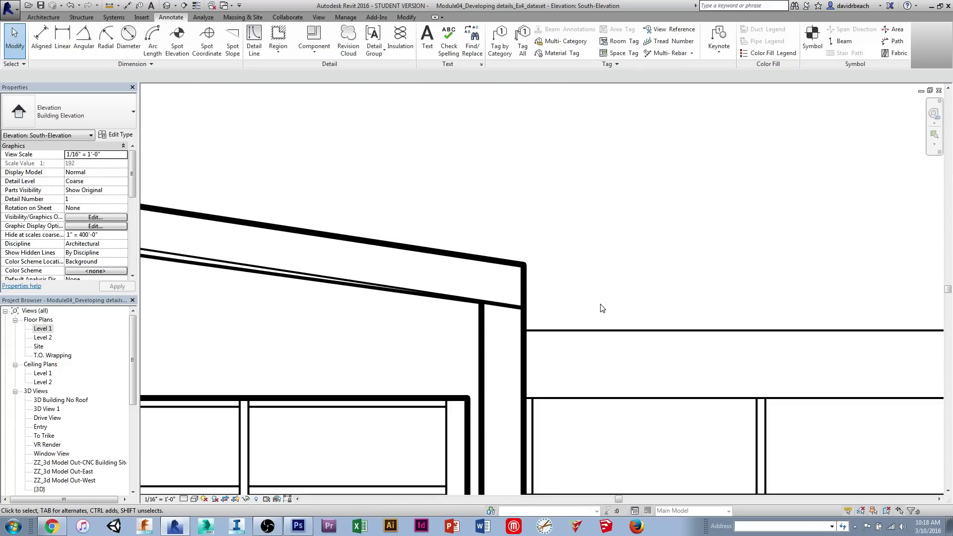
pyautogui.scroll(2, 590, 280)
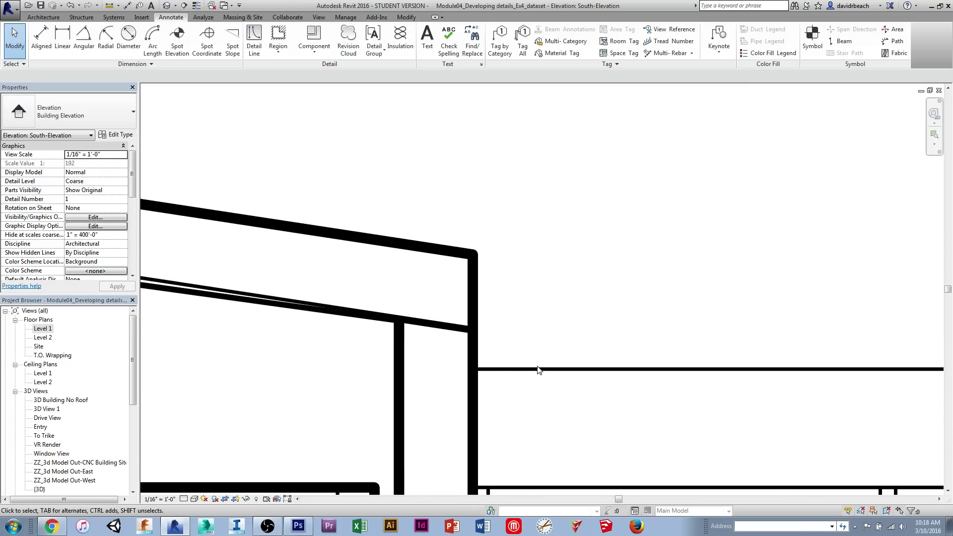
pyautogui.scroll(-3, 538, 370)
pyautogui.scroll(4, 647, 375)
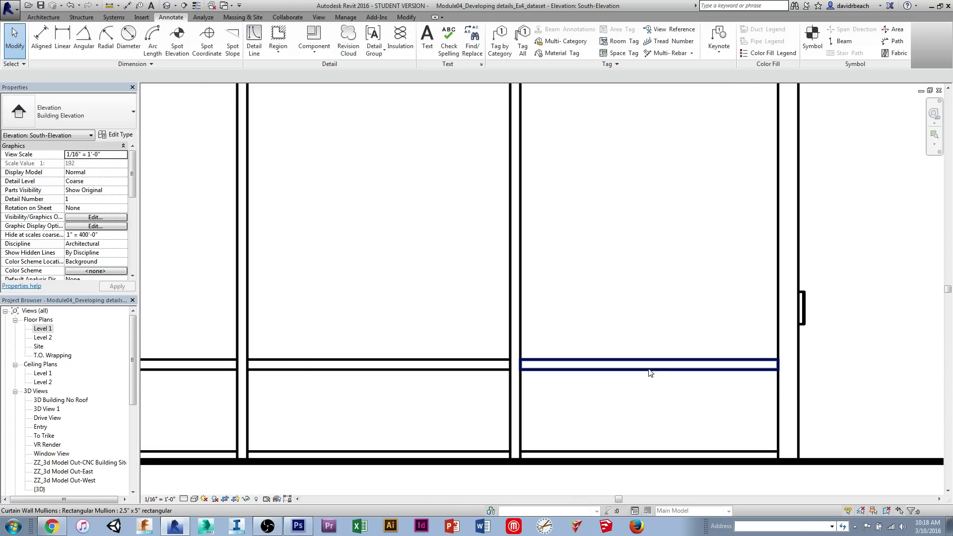
# Compare the line weights across the whole south elevation, from the east curtain wall to the west end of the roof
pyautogui.scroll(-4, 650, 373)
pyautogui.scroll(-2, 537, 351)
pyautogui.scroll(1, 593, 334)
pyautogui.scroll(2, 493, 340)
pyautogui.scroll(-2, 392, 294)
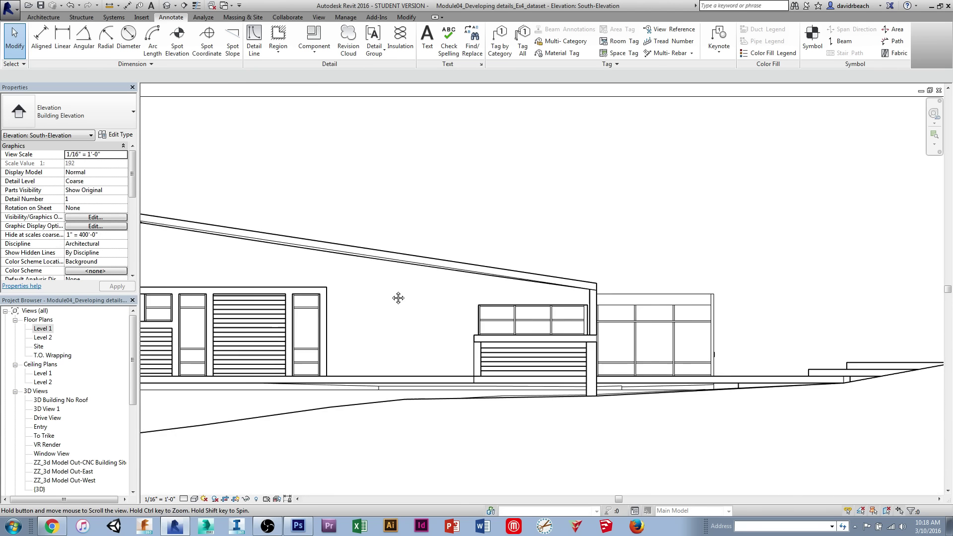
pyautogui.scroll(-3, 625, 300)
pyautogui.scroll(4, 351, 308)
pyautogui.scroll(1, 350, 309)
pyautogui.scroll(-4, 343, 268)
pyautogui.moveTo(412, 228); pyautogui.dragTo(446, 278)
pyautogui.scroll(-1, 583, 283)
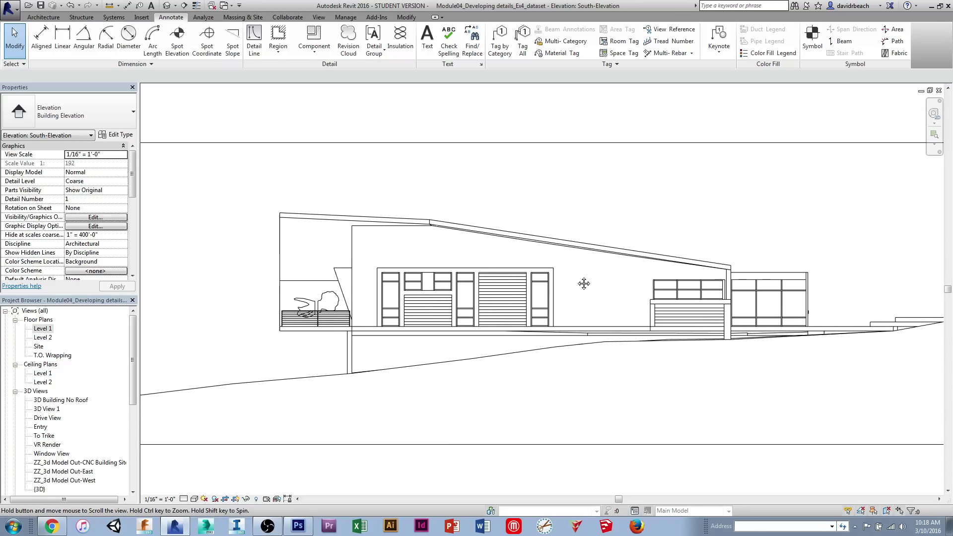
pyautogui.moveTo(583, 283); pyautogui.dragTo(569, 297)
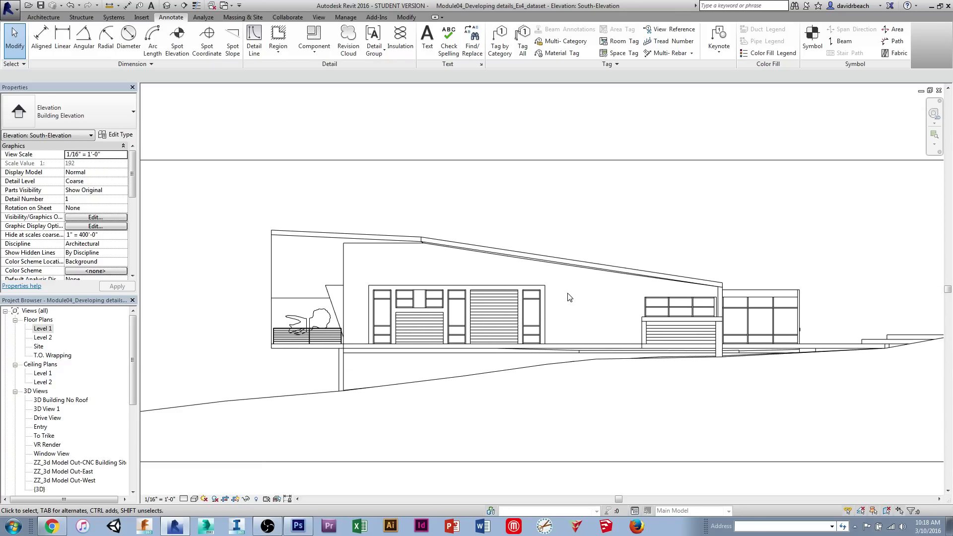
# In the view's Graphic Display Options, enable Cast Shadows and apply it, keeping the dialog clear of the elevation
pyautogui.click(194, 499)
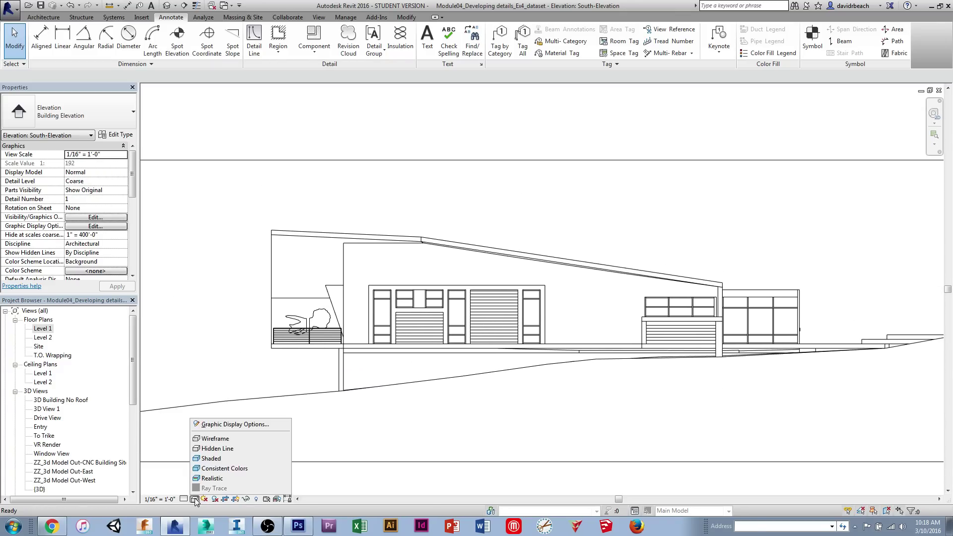
pyautogui.click(225, 426)
pyautogui.moveTo(261, 100); pyautogui.dragTo(200, 101)
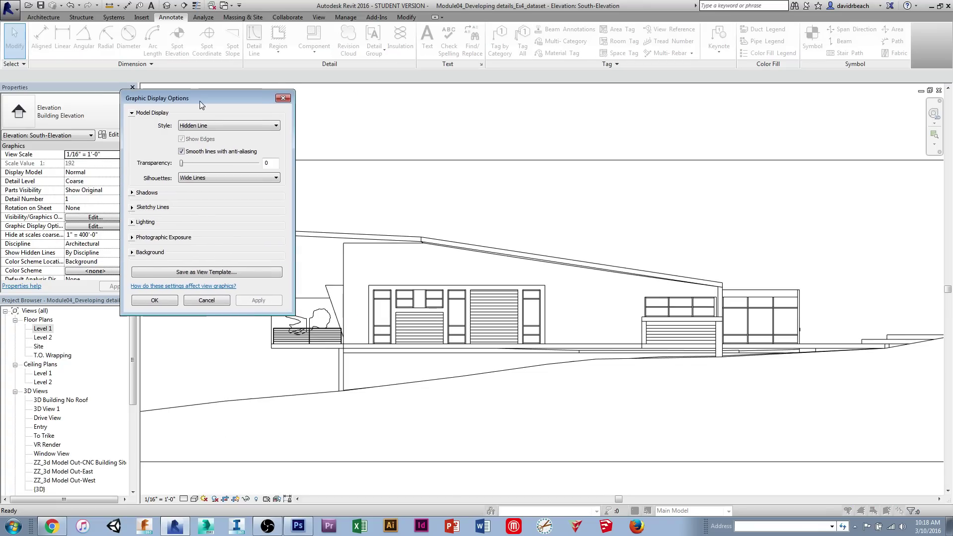
pyautogui.click(133, 193)
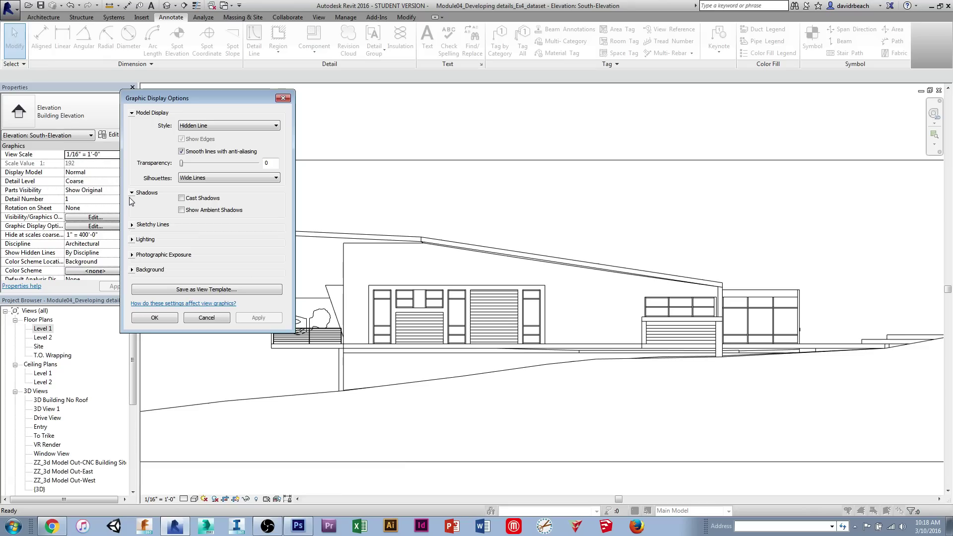
pyautogui.click(186, 200)
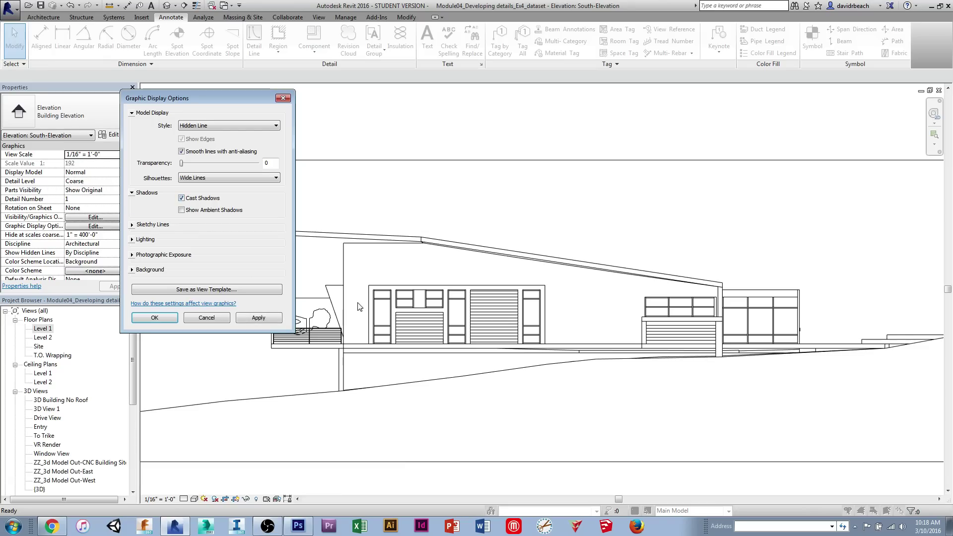
pyautogui.click(262, 318)
pyautogui.moveTo(217, 98); pyautogui.dragTo(165, 97)
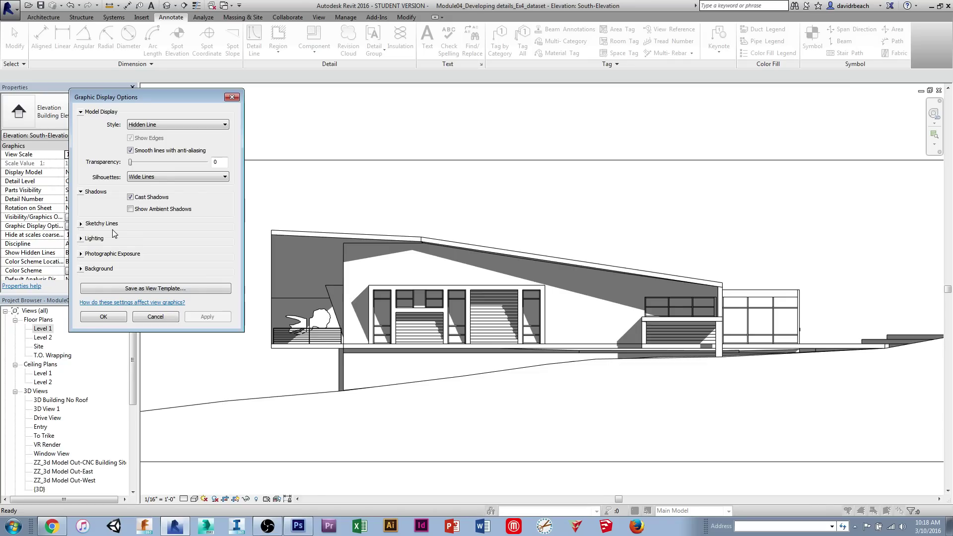
# In the Lighting settings, lower the Shadows intensity to 15 and apply it
pyautogui.click(82, 238)
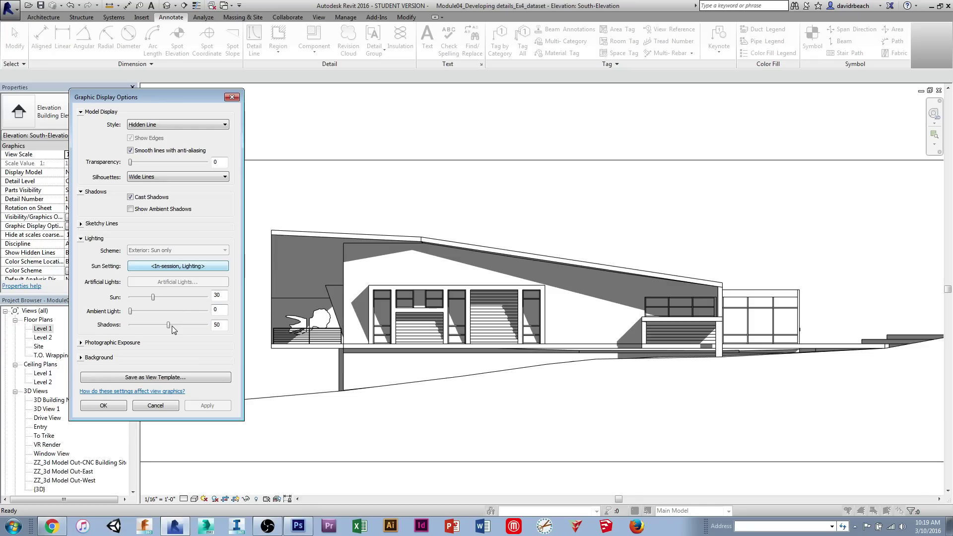
pyautogui.moveTo(168, 329); pyautogui.dragTo(143, 322)
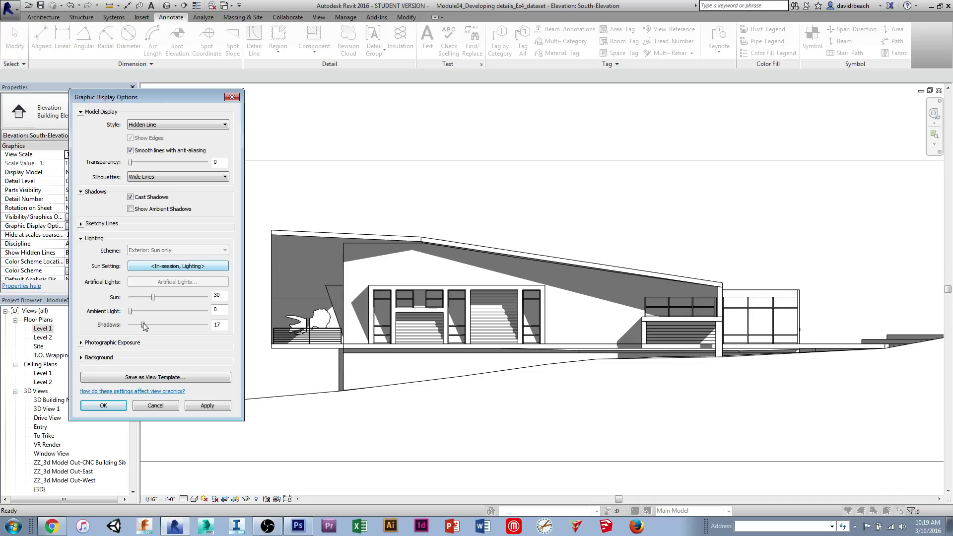
pyautogui.click(203, 405)
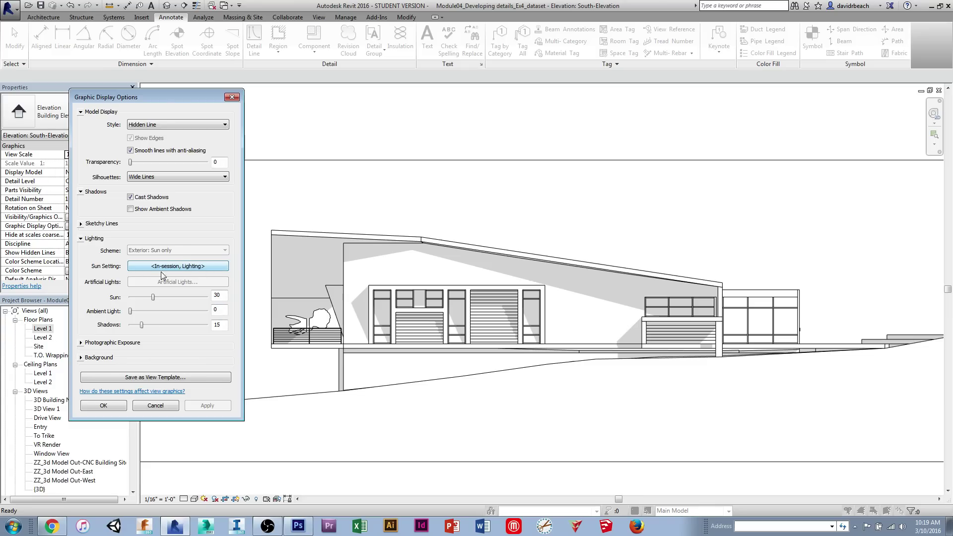
# Change the Sun Setting's solar study to Still, set the time to 2:00 PM and apply it
pyautogui.click(198, 267)
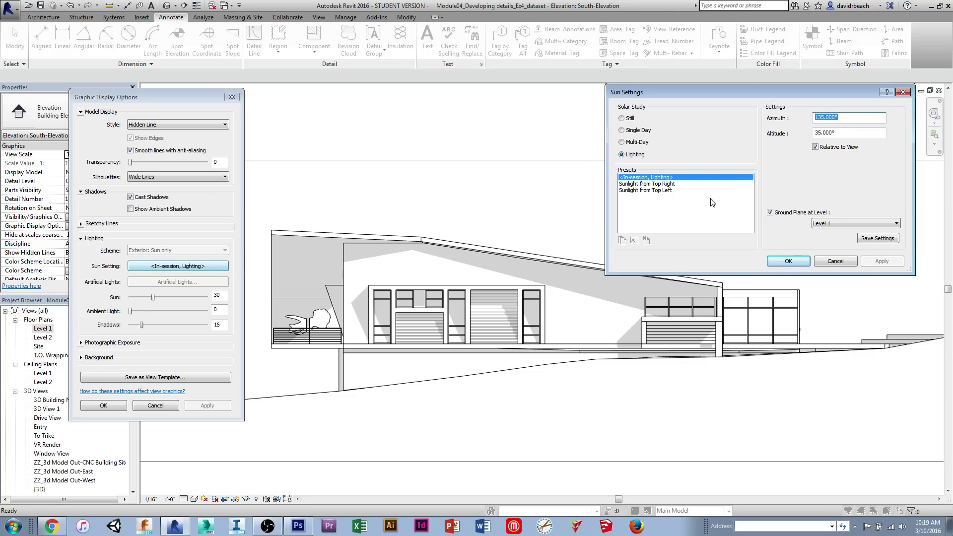
pyautogui.moveTo(708, 93); pyautogui.dragTo(501, 104)
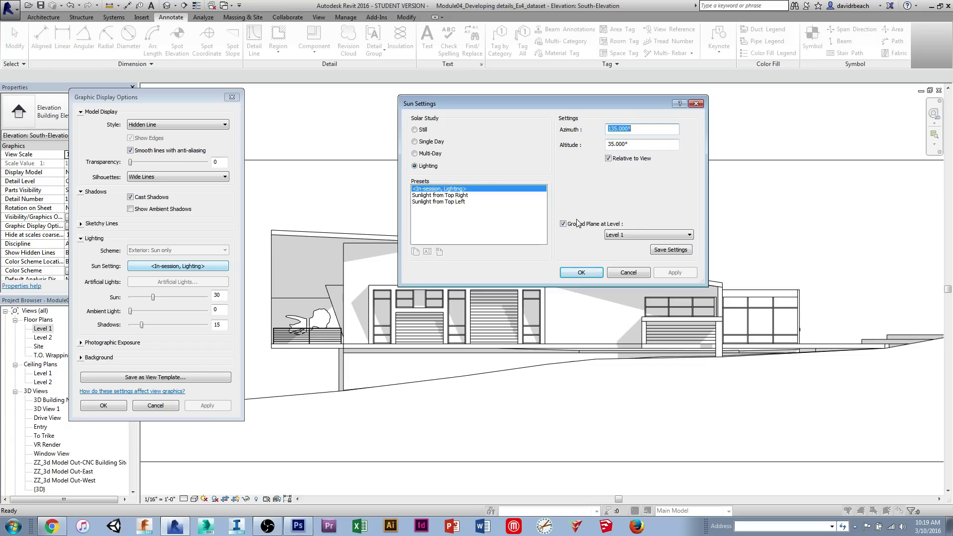
pyautogui.click(421, 130)
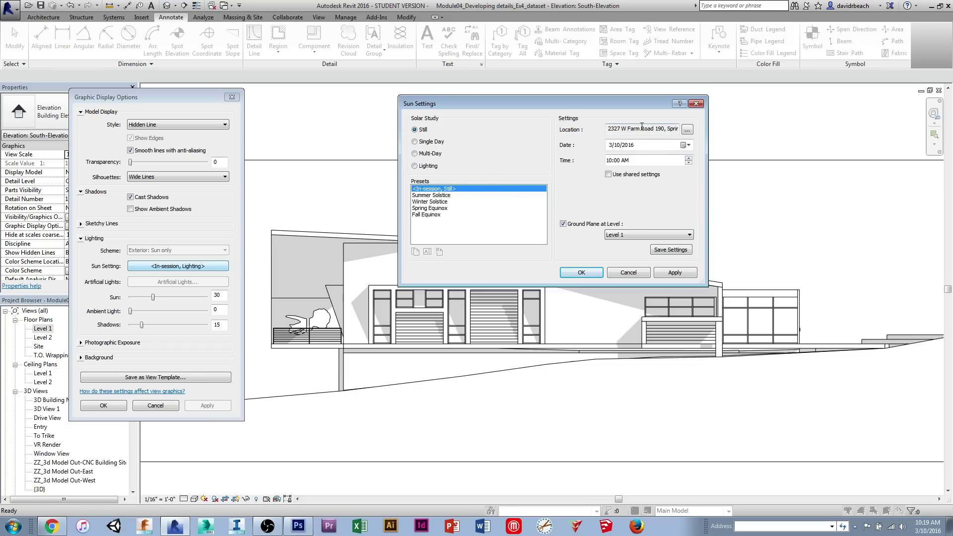
pyautogui.click(688, 158)
pyautogui.click(689, 158)
pyautogui.moveTo(567, 107); pyautogui.dragTo(453, 79)
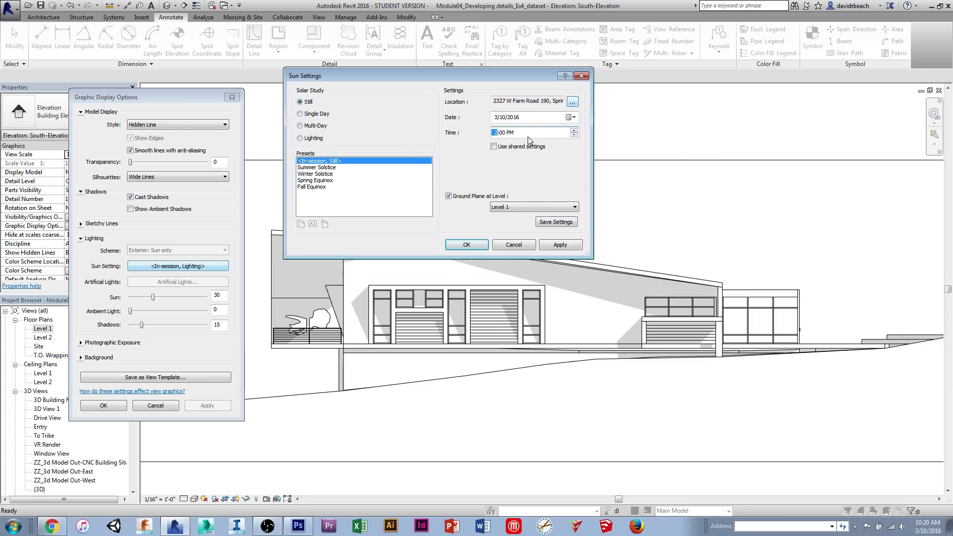
pyautogui.click(560, 245)
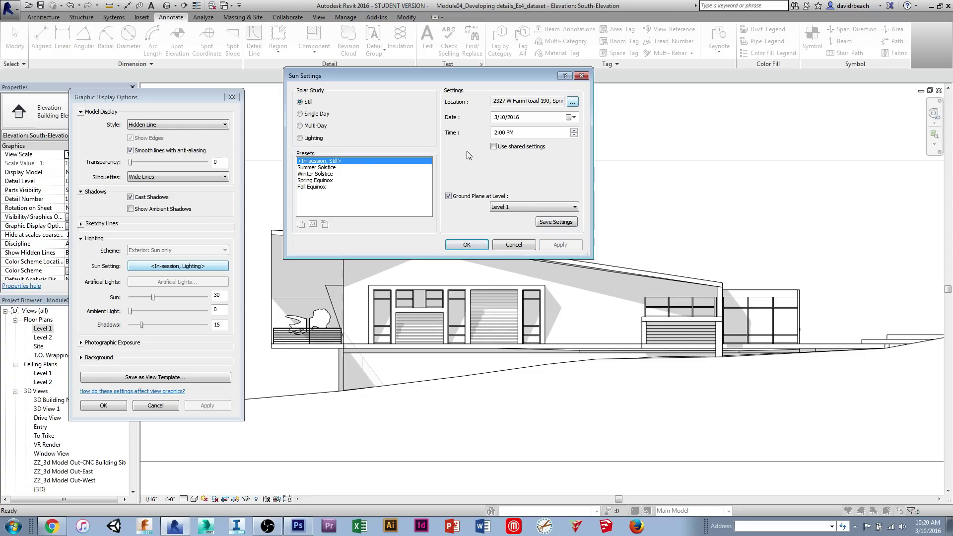
# Try a solar study date of 6/1/2016 and apply it to preview the shadows on the facade
pyautogui.click(574, 117)
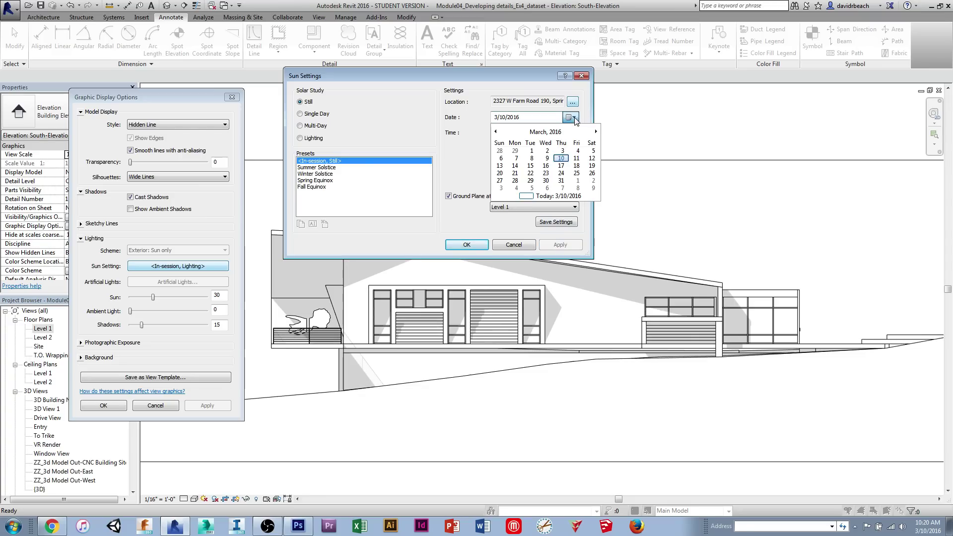
pyautogui.click(596, 131)
pyautogui.click(596, 132)
pyautogui.click(596, 131)
pyautogui.click(545, 151)
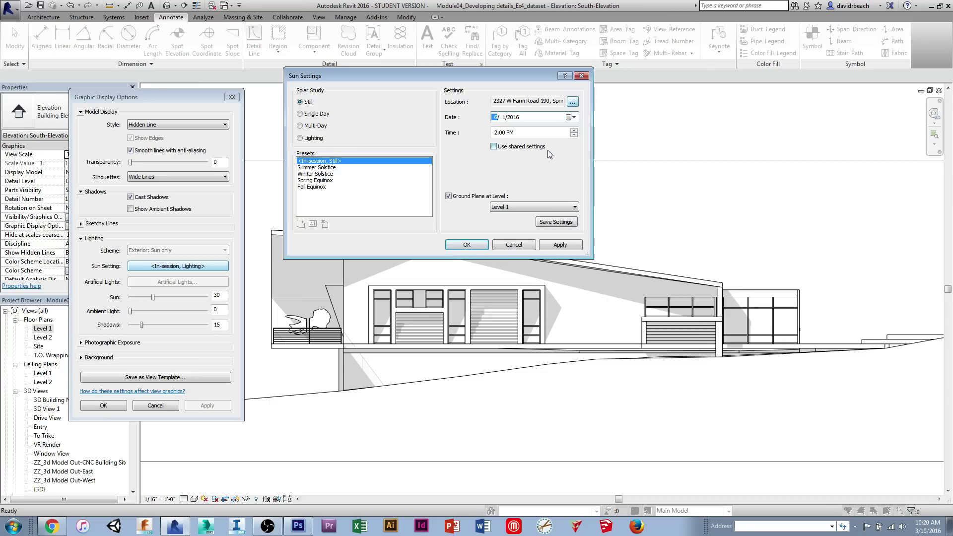
pyautogui.click(559, 246)
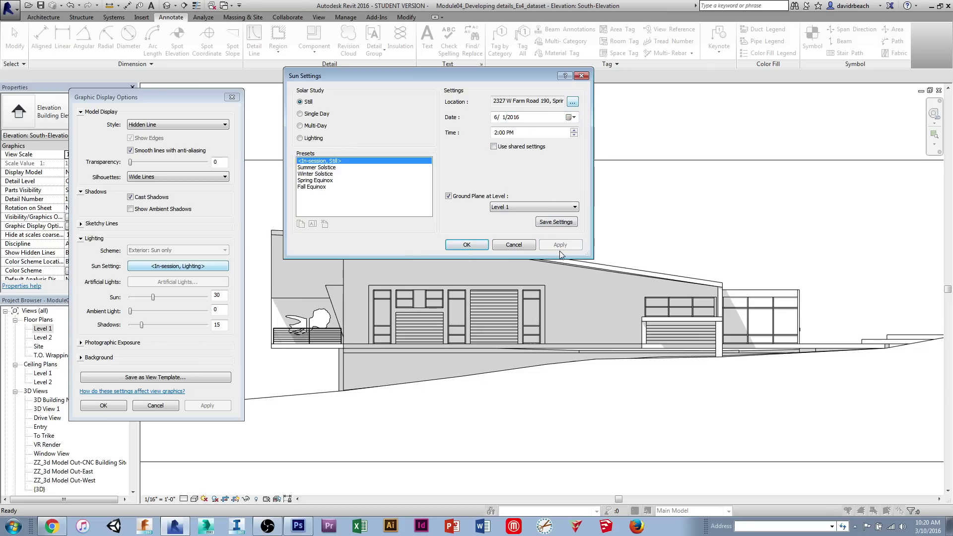
# Set the solar study date to 2/1/2016, apply it and accept the Sun Settings
pyautogui.click(572, 119)
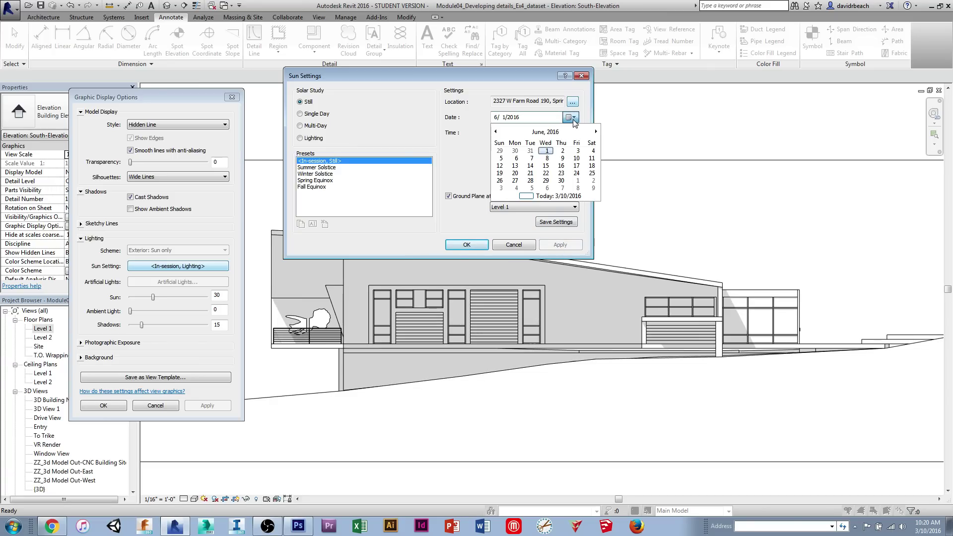
pyautogui.click(497, 132)
pyautogui.click(497, 132)
pyautogui.click(497, 132)
pyautogui.click(497, 132)
pyautogui.click(514, 152)
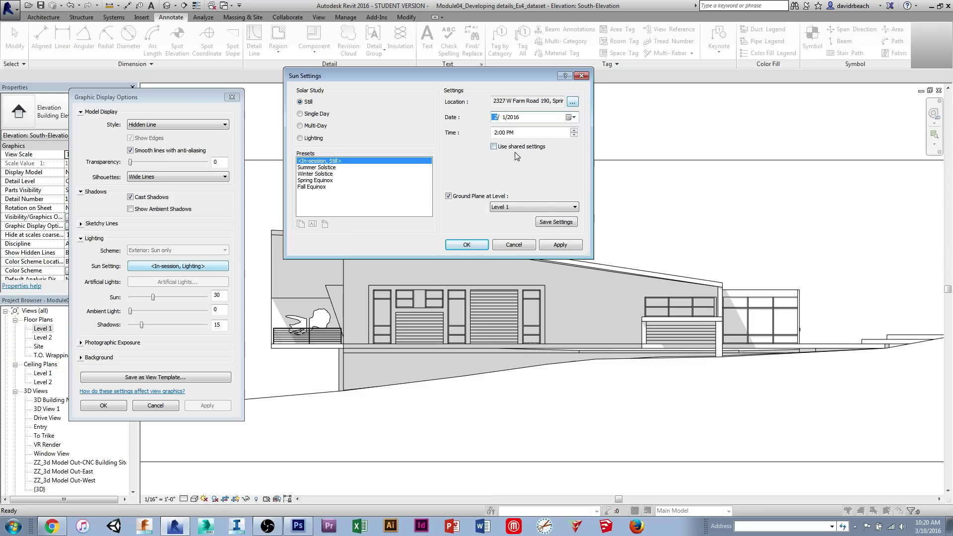
pyautogui.click(561, 245)
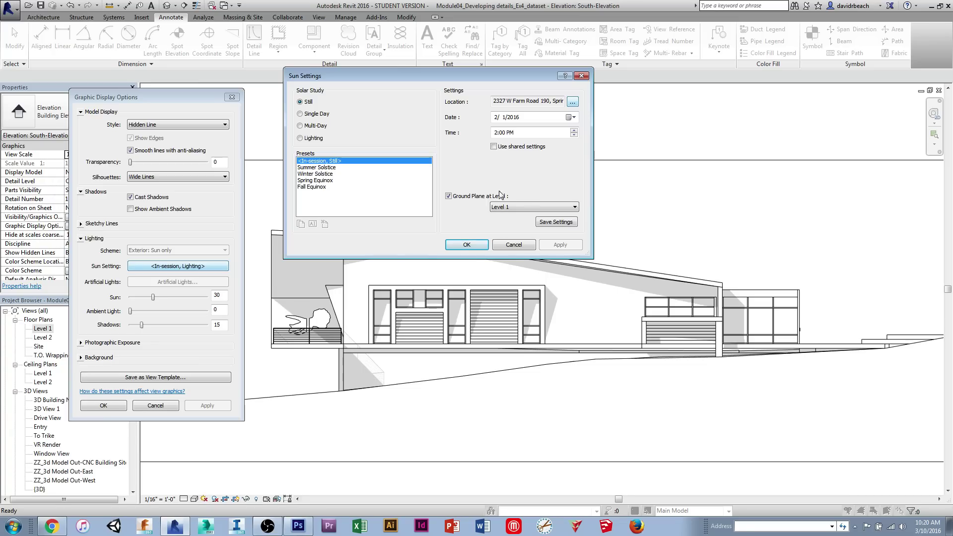
pyautogui.click(465, 244)
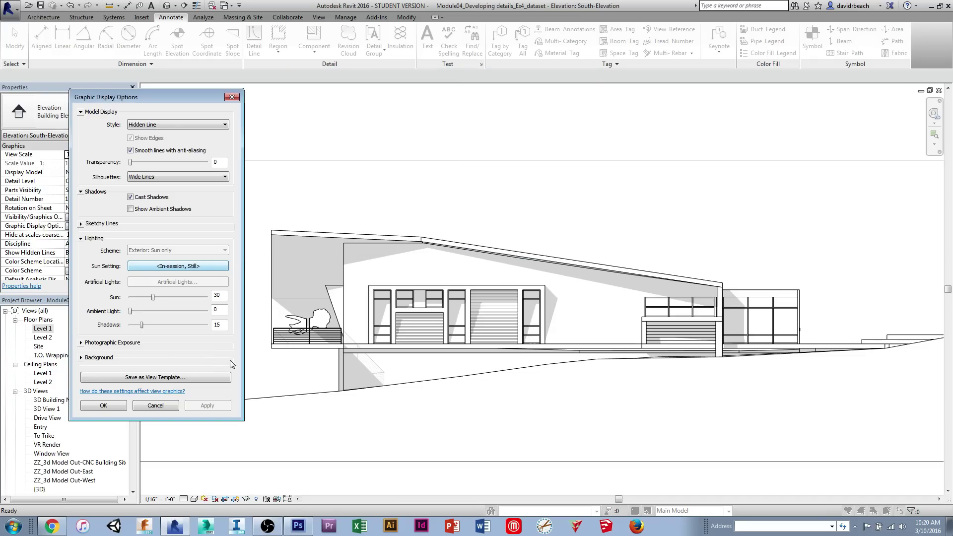
# Enable Show Ambient Shadows, apply it and accept the Graphic Display Options
pyautogui.click(130, 209)
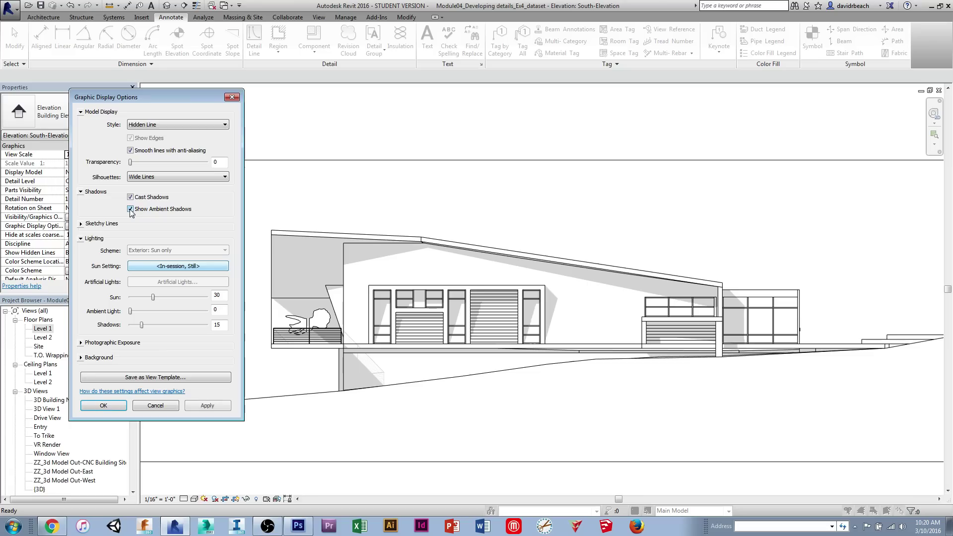
pyautogui.click(208, 408)
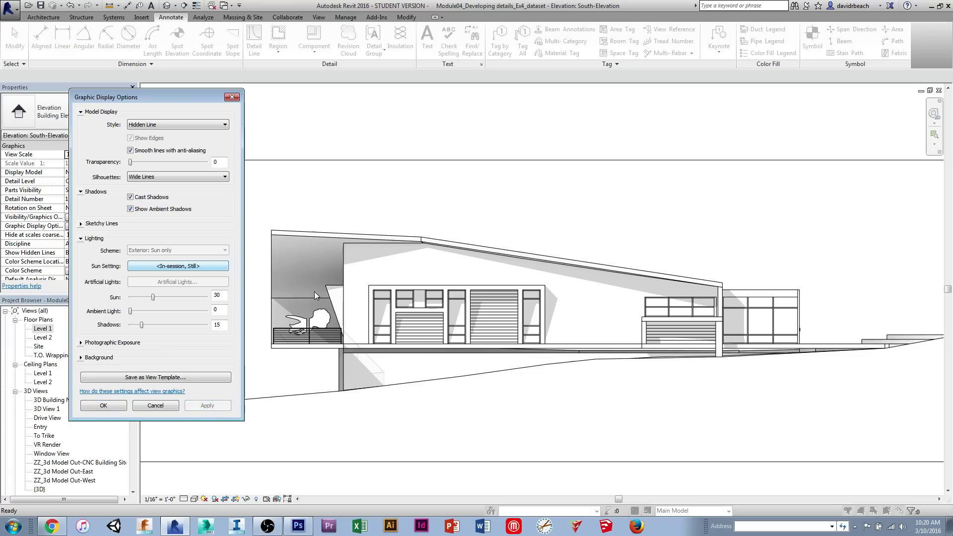
pyautogui.click(394, 201)
pyautogui.click(104, 406)
# Inspect the cast and ambient shadows at the west terrace, under the roof ridge and on the east curtain wall
pyautogui.scroll(5, 344, 295)
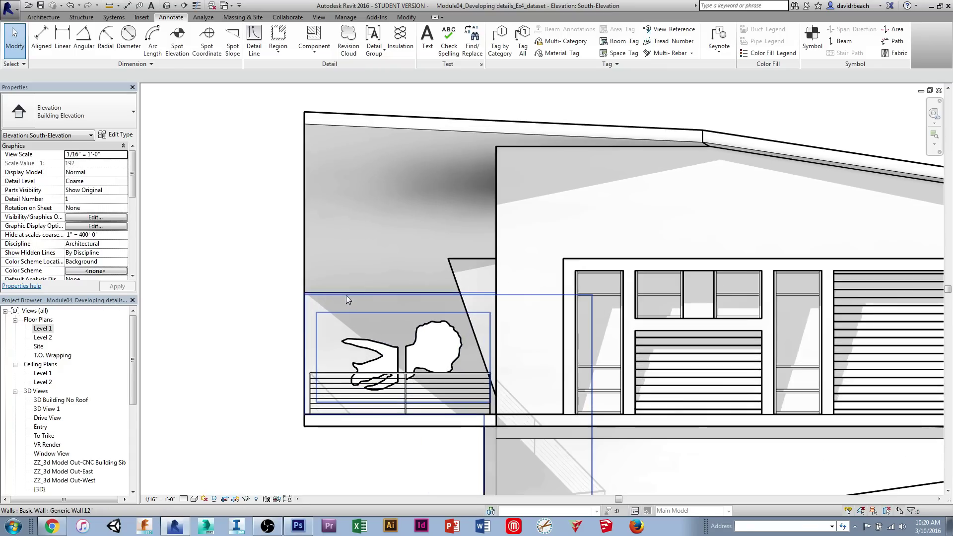
pyautogui.moveTo(346, 296); pyautogui.dragTo(358, 301)
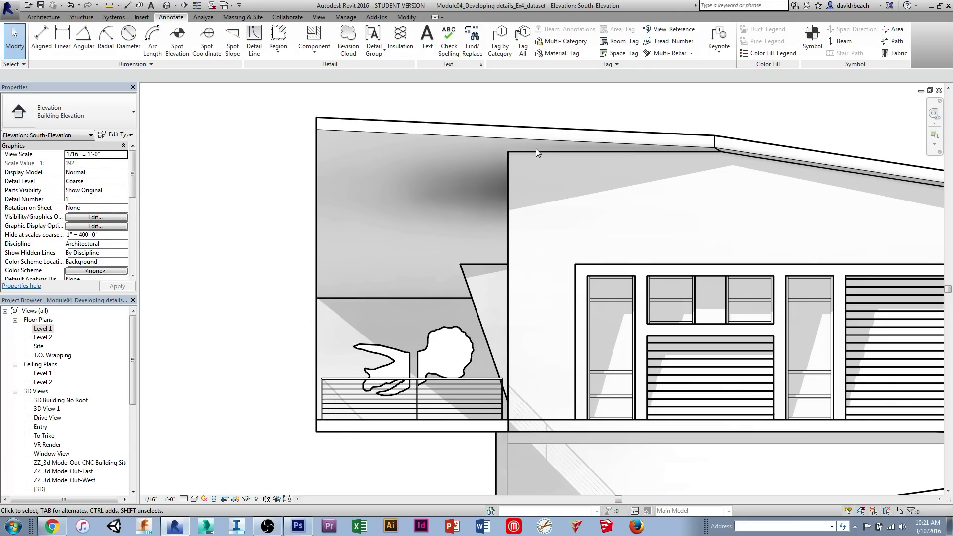
pyautogui.scroll(8, 535, 148)
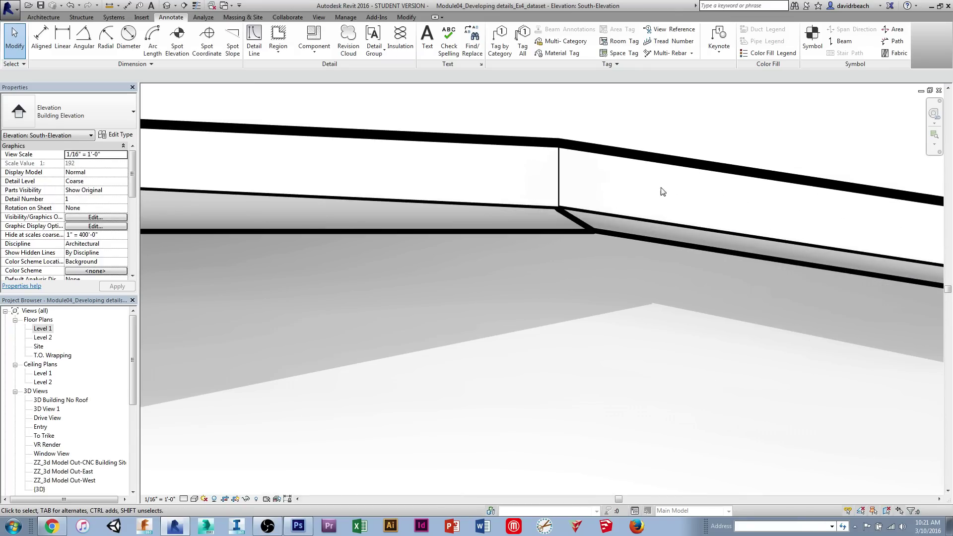
pyautogui.scroll(-5, 615, 201)
pyautogui.scroll(-5, 642, 272)
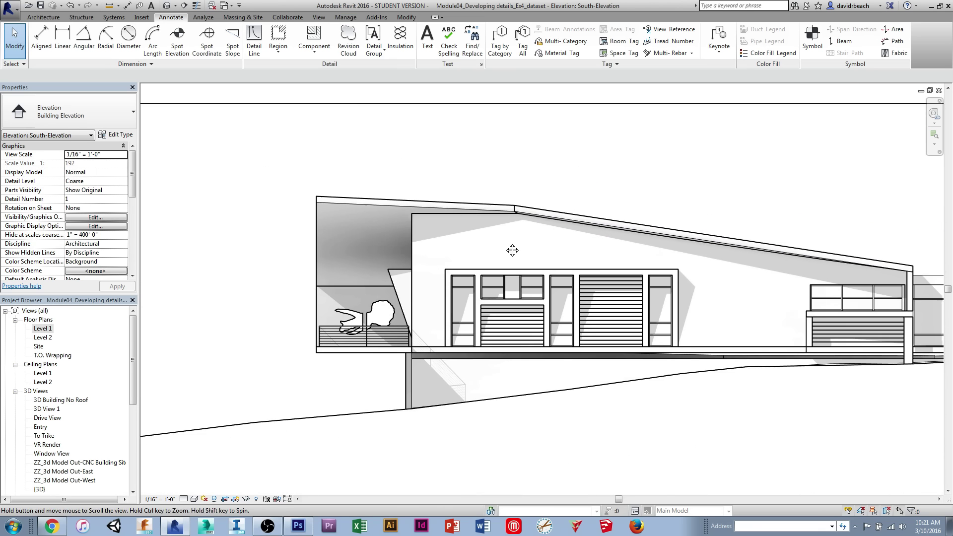
pyautogui.scroll(2, 699, 260)
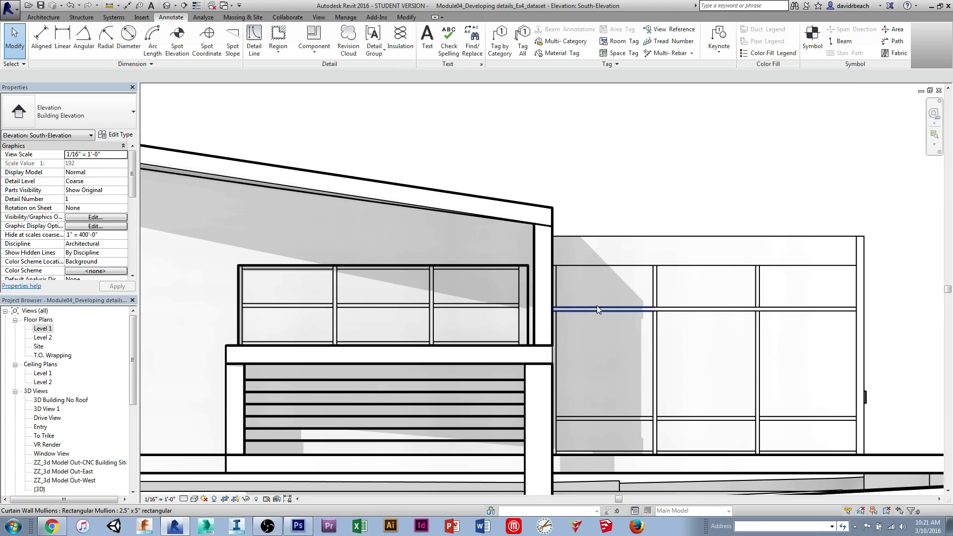
# Examine the shadows on the east curtain wall and across the whole south elevation
pyautogui.scroll(3, 590, 305)
pyautogui.scroll(-6, 578, 251)
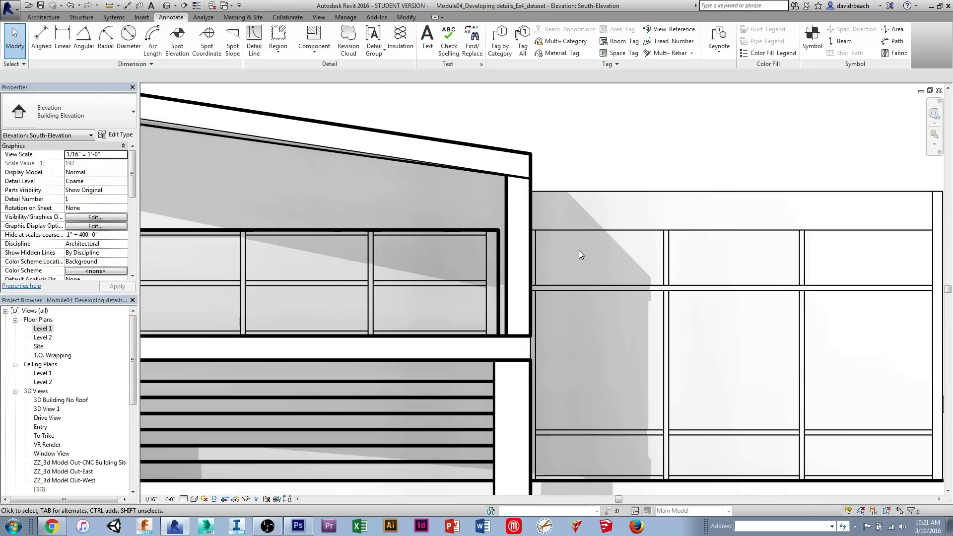
pyautogui.scroll(-3, 526, 261)
pyautogui.scroll(1, 636, 249)
pyautogui.moveTo(590, 260); pyautogui.dragTo(614, 273)
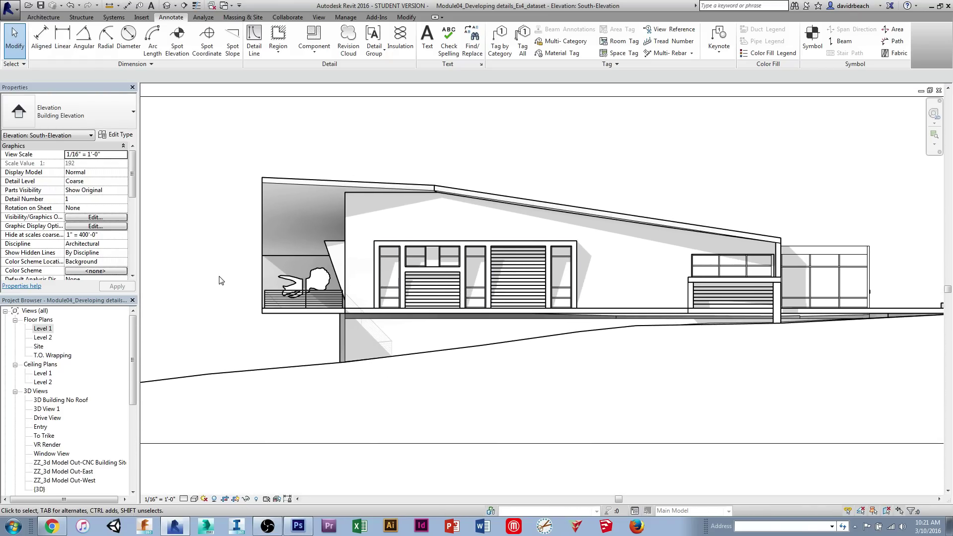
pyautogui.scroll(1, 219, 278)
pyautogui.moveTo(225, 283); pyautogui.dragTo(215, 292)
pyautogui.moveTo(535, 385); pyautogui.dragTo(510, 386)
pyautogui.scroll(-1, 562, 405)
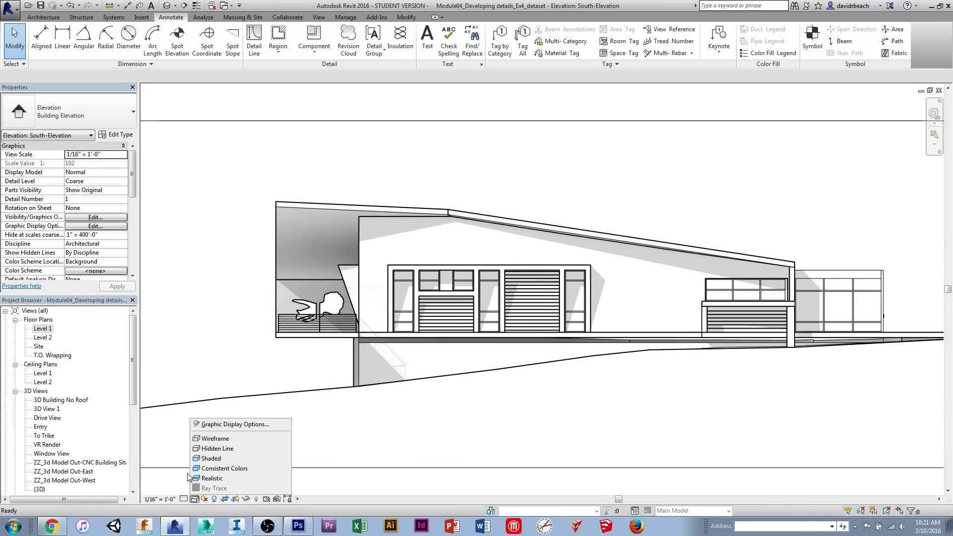
# Preview the elevation without ambient shadows in the Graphic Display Options, and re-enable Show Ambient Shadows, applying each change
pyautogui.click(221, 425)
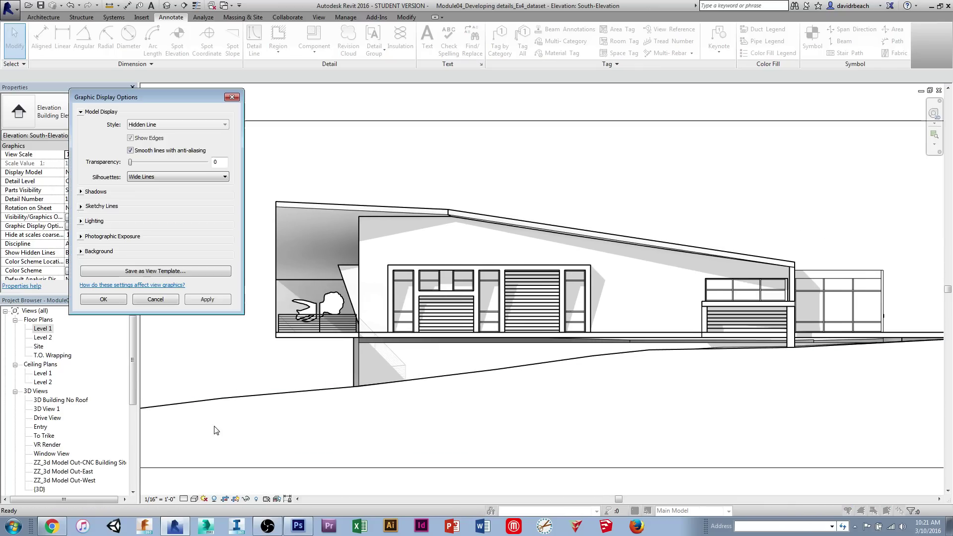
pyautogui.click(80, 192)
pyautogui.click(130, 209)
pyautogui.click(217, 318)
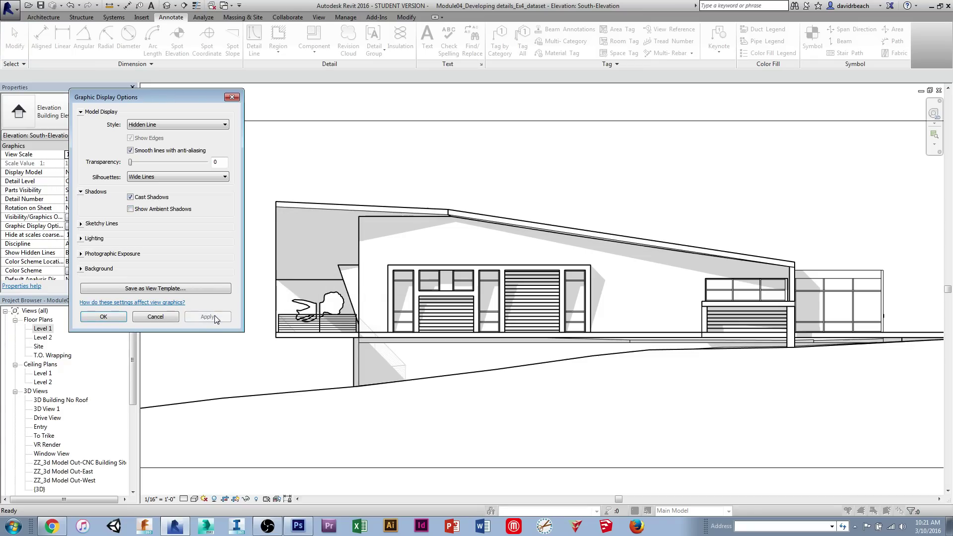
pyautogui.click(130, 209)
pyautogui.click(217, 318)
# Try the Sky background on the elevation and set the background back to None, applying each choice
pyautogui.click(80, 269)
pyautogui.click(168, 285)
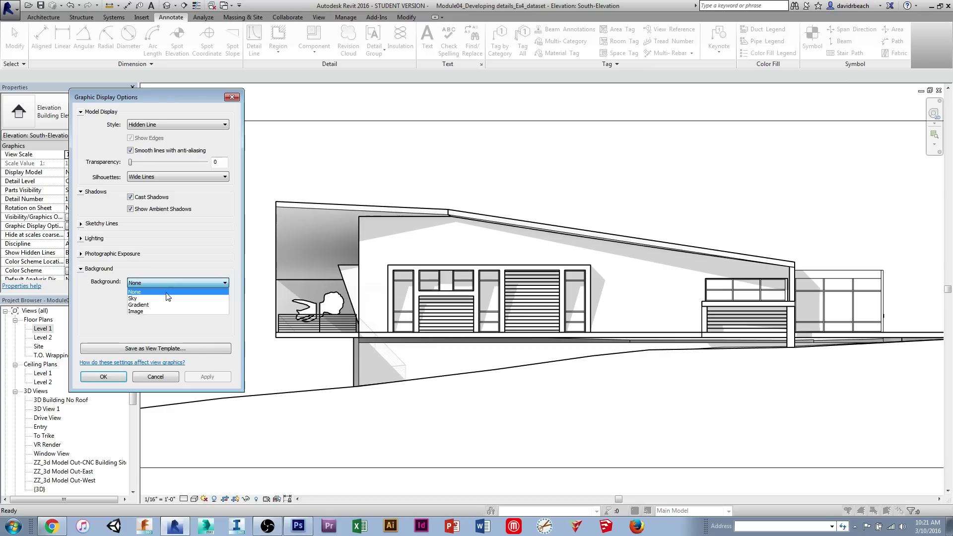
pyautogui.click(169, 295)
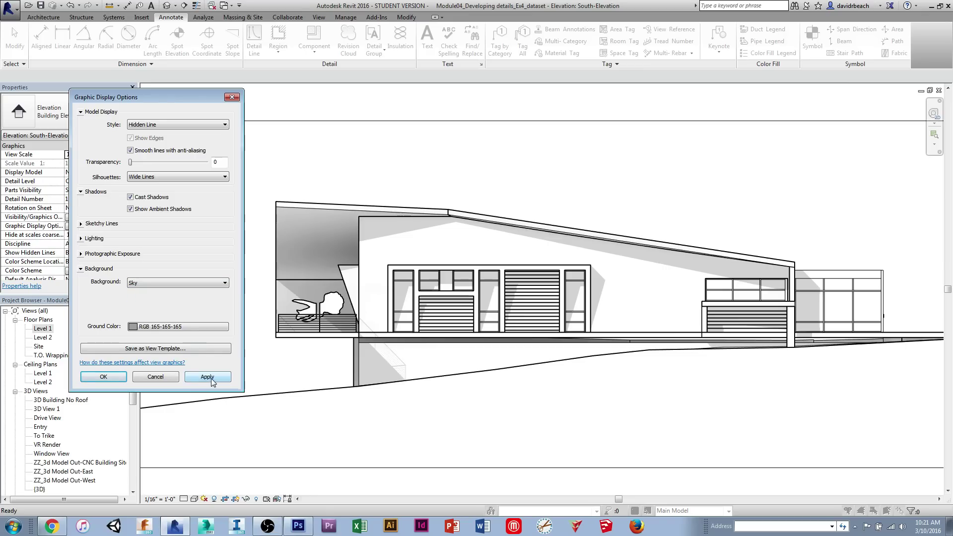
pyautogui.click(210, 379)
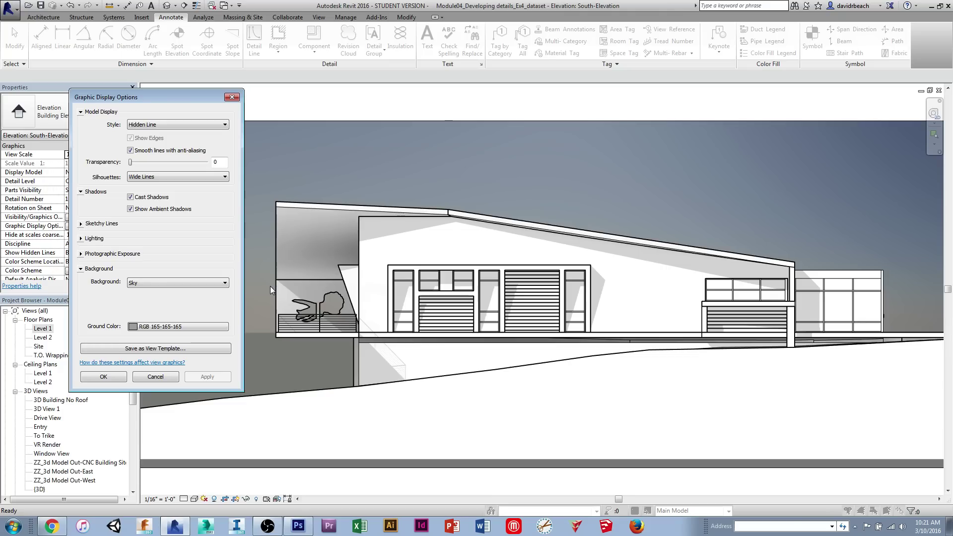
pyautogui.click(187, 286)
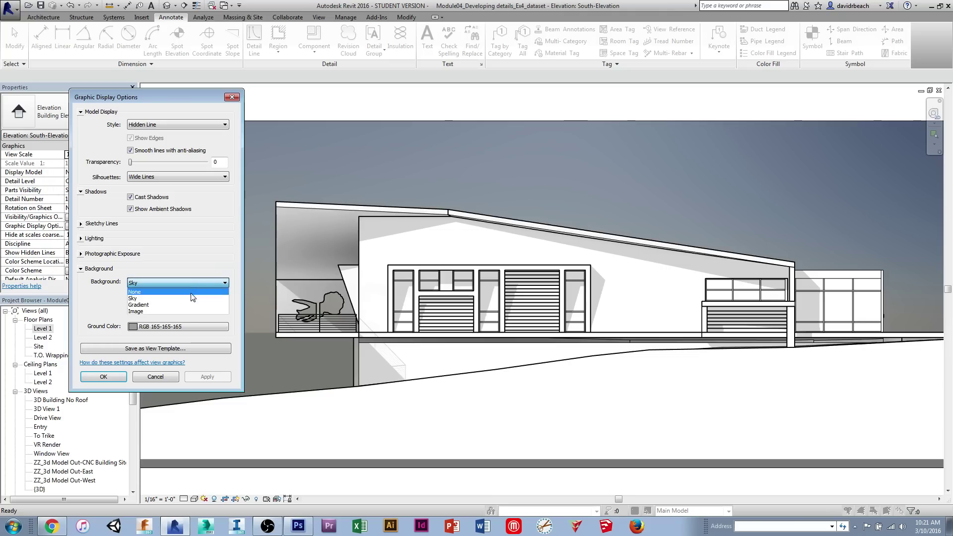
pyautogui.click(193, 299)
pyautogui.click(209, 377)
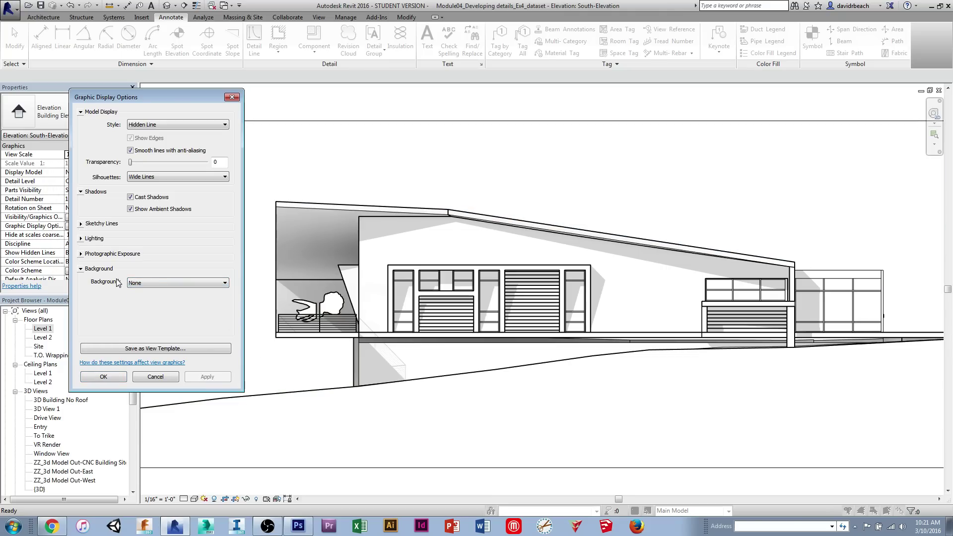
pyautogui.click(82, 254)
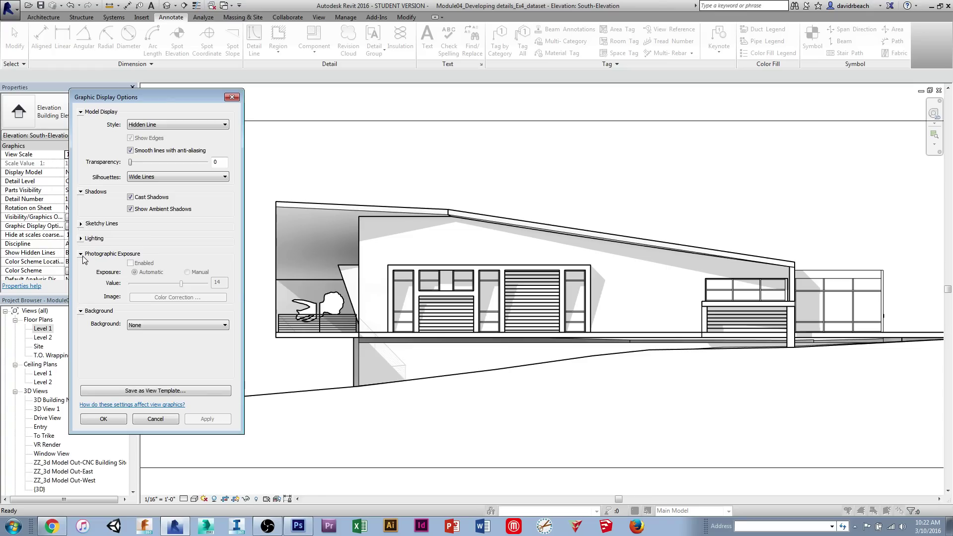
pyautogui.click(81, 254)
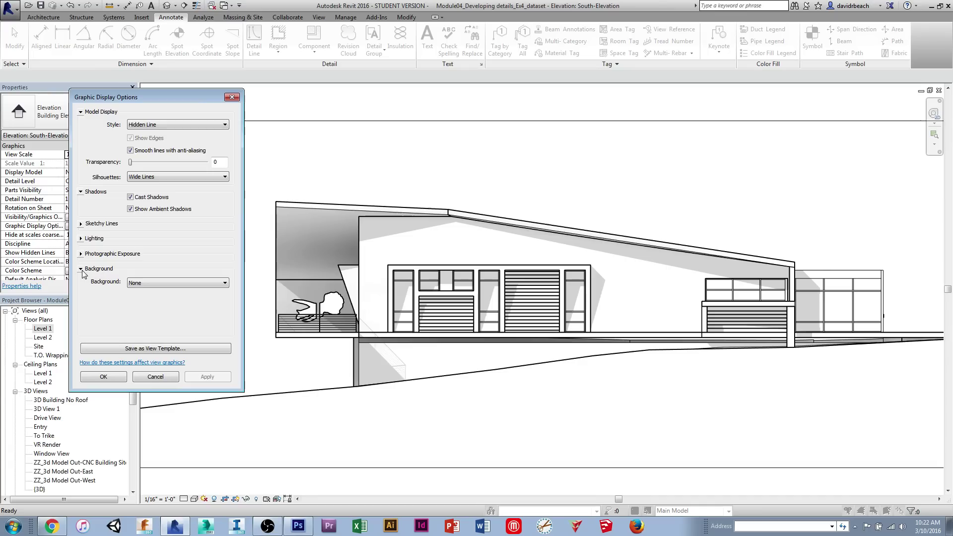
pyautogui.click(82, 269)
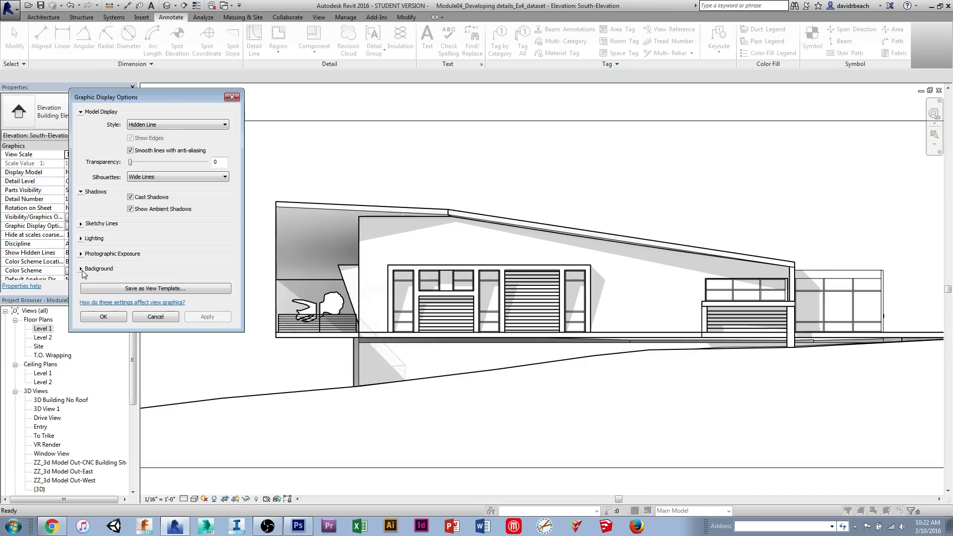
# Enable Sketchy Lines with Jitter 3 and Extension 4 and apply them to the elevation
pyautogui.click(79, 224)
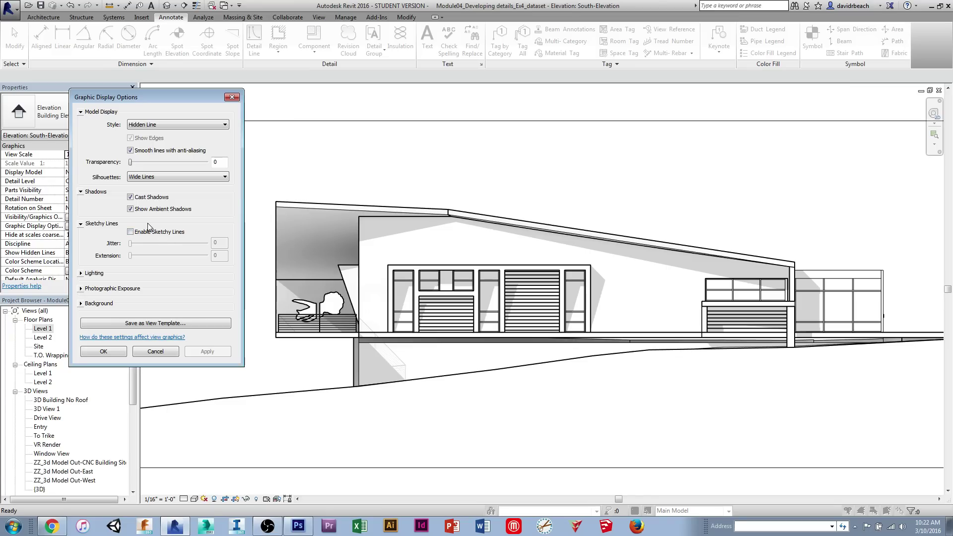
pyautogui.moveTo(150, 94); pyautogui.dragTo(91, 33)
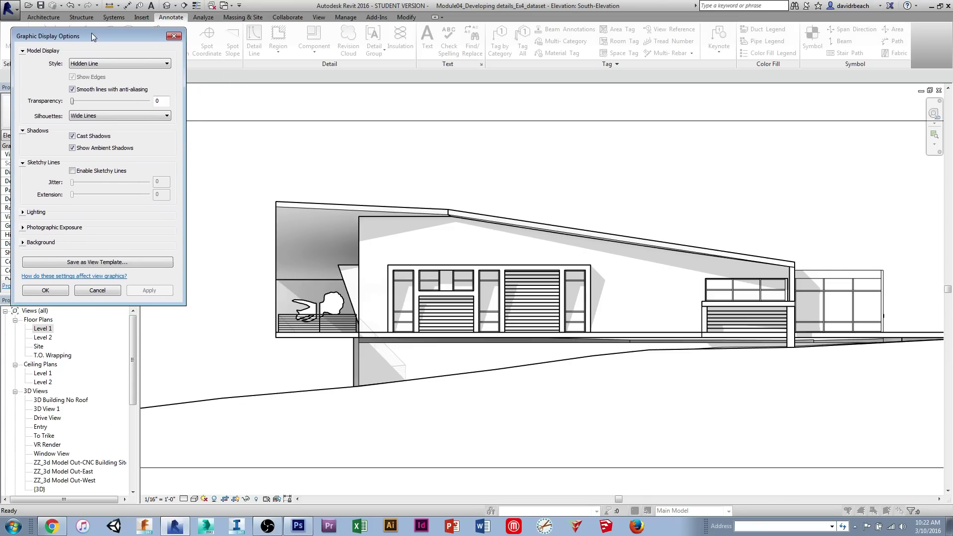
pyautogui.click(73, 171)
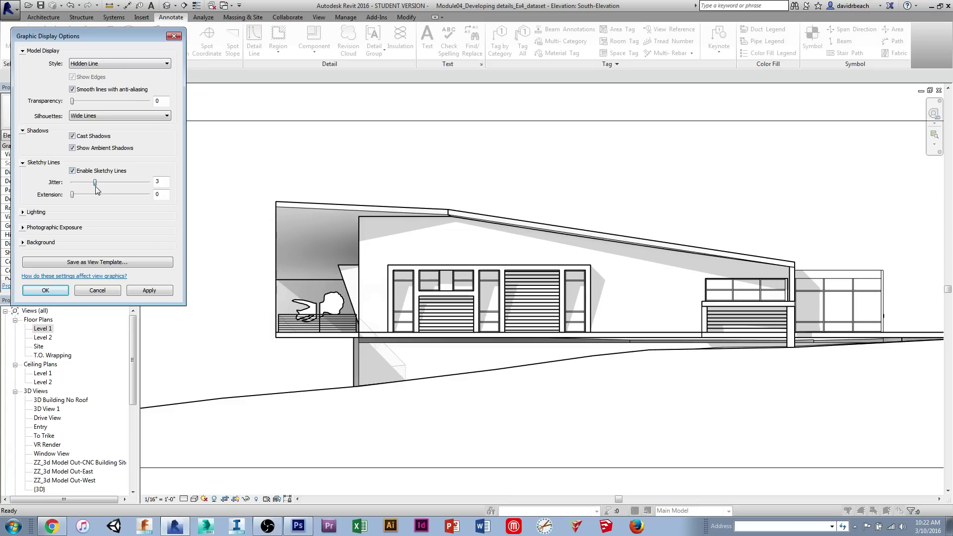
pyautogui.moveTo(72, 194); pyautogui.dragTo(103, 202)
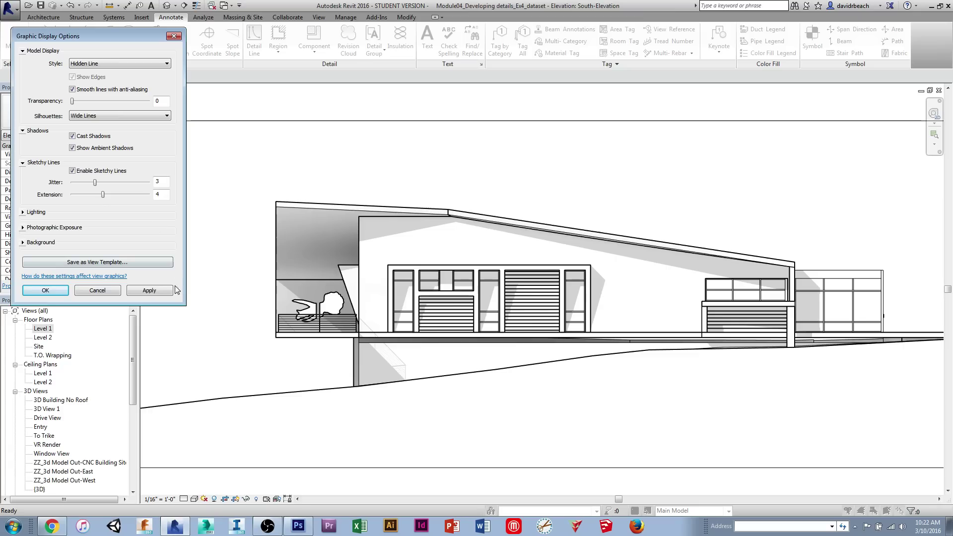
pyautogui.click(159, 290)
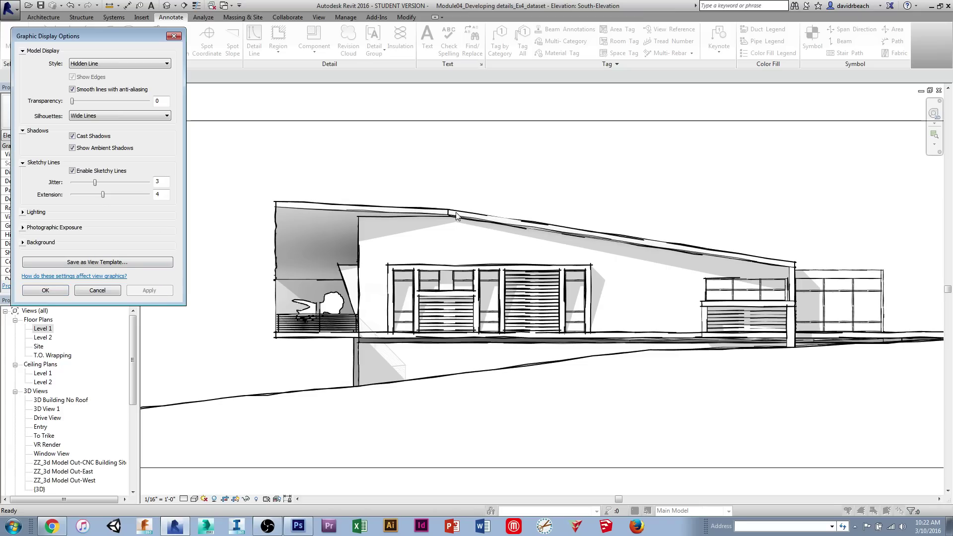
# Try sketchy lines with Jitter 7 and Extension 2 and apply them to the elevation
pyautogui.moveTo(103, 194); pyautogui.dragTo(126, 182)
pyautogui.click(148, 291)
pyautogui.click(149, 291)
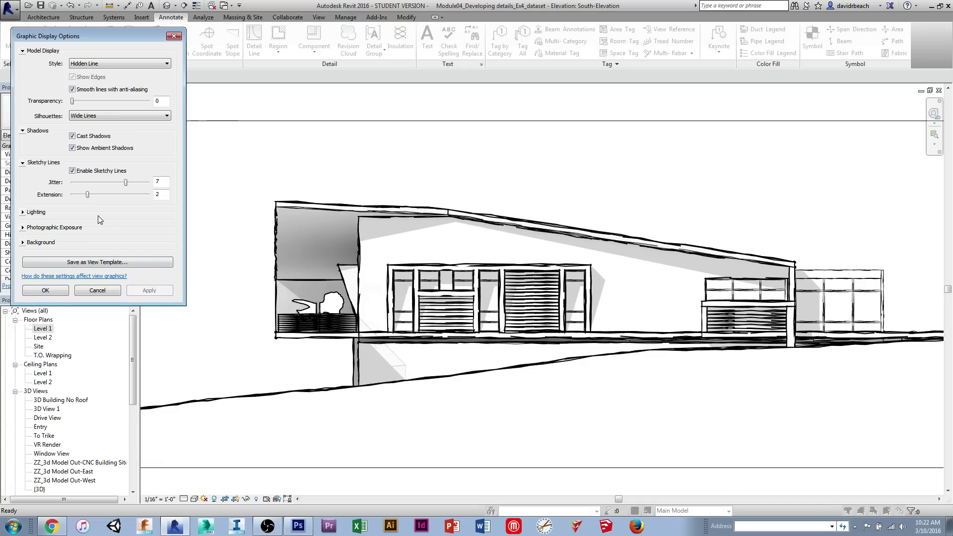
# Try lower sketchy line Jitter values of 2 and 1, applying each to the elevation
pyautogui.moveTo(126, 182); pyautogui.dragTo(94, 185)
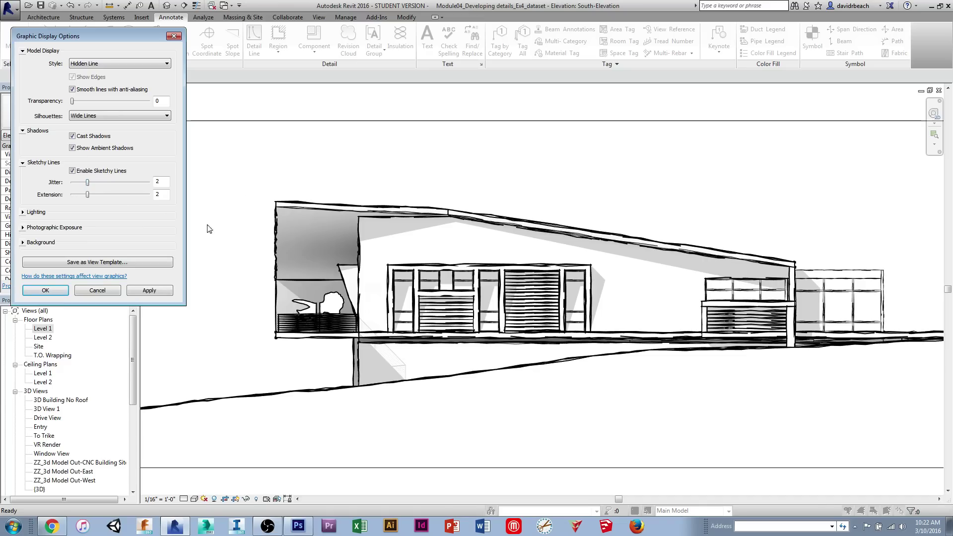
pyautogui.click(159, 290)
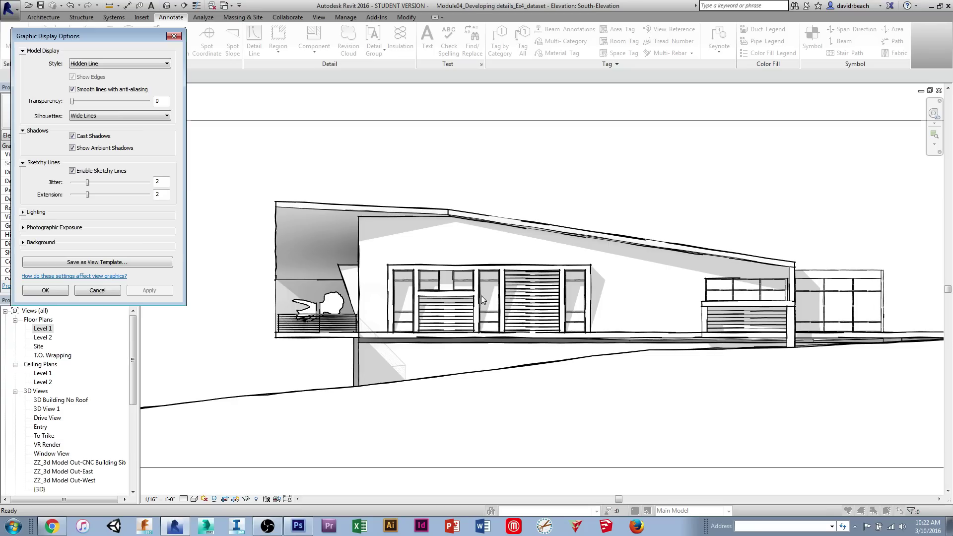
pyautogui.moveTo(88, 182); pyautogui.dragTo(80, 184)
pyautogui.click(147, 291)
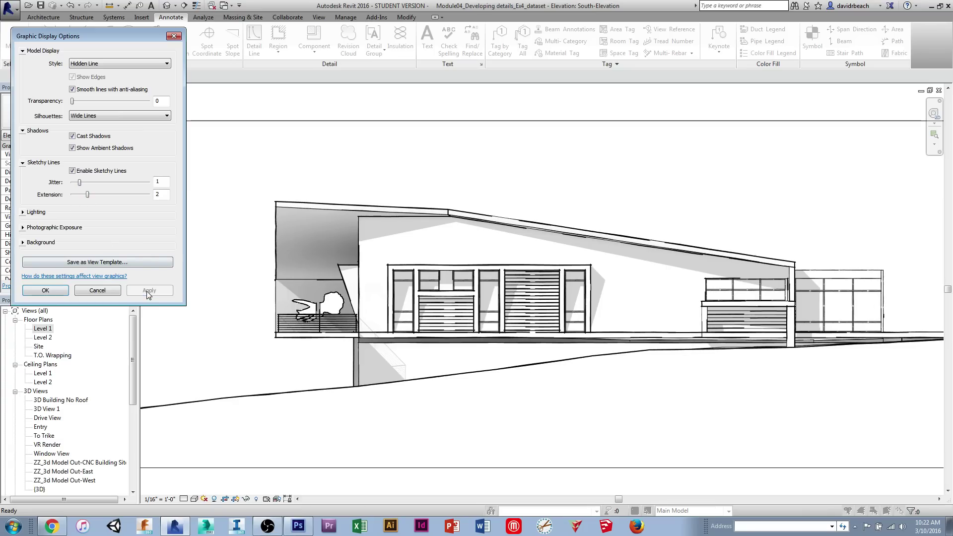
# Set the sketchy lines to Jitter 2 and Extension 5, apply them and accept the Graphic Display Options
pyautogui.moveTo(81, 184); pyautogui.dragTo(112, 198)
pyautogui.click(164, 292)
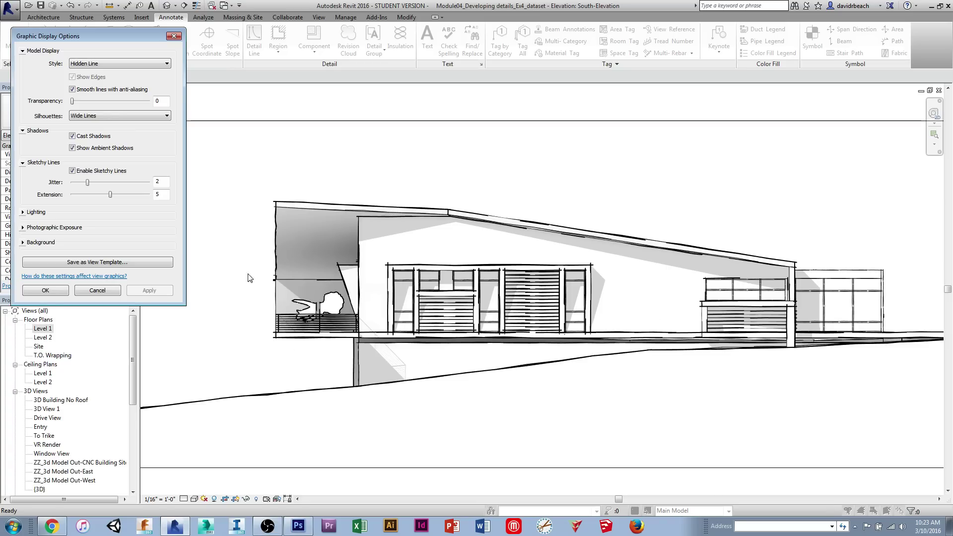
pyautogui.click(44, 291)
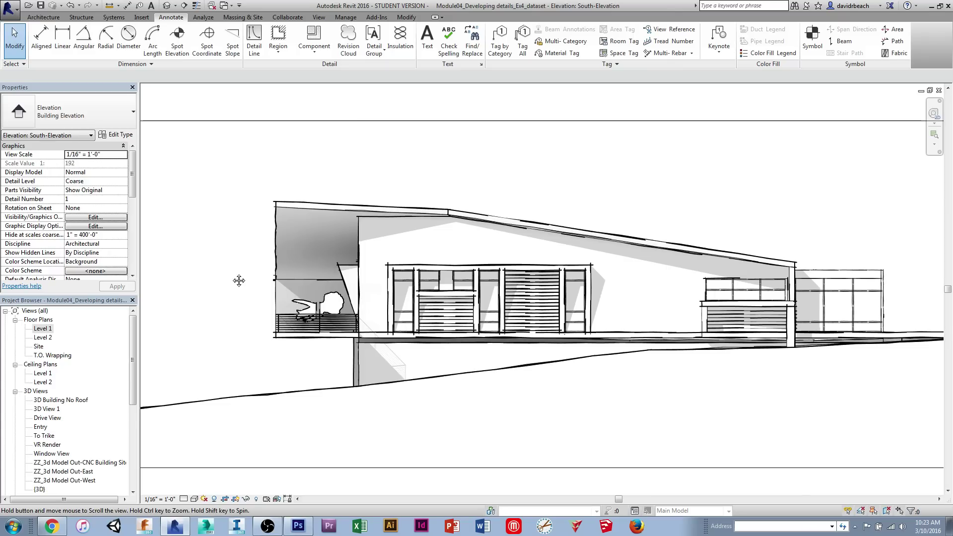
# Inspect the sketchy line work up close and over the full elevation
pyautogui.scroll(3, 238, 279)
pyautogui.scroll(3, 244, 302)
pyautogui.scroll(-3, 244, 302)
pyautogui.scroll(-3, 263, 302)
pyautogui.moveTo(677, 343); pyautogui.dragTo(609, 403)
pyautogui.scroll(-3, 610, 403)
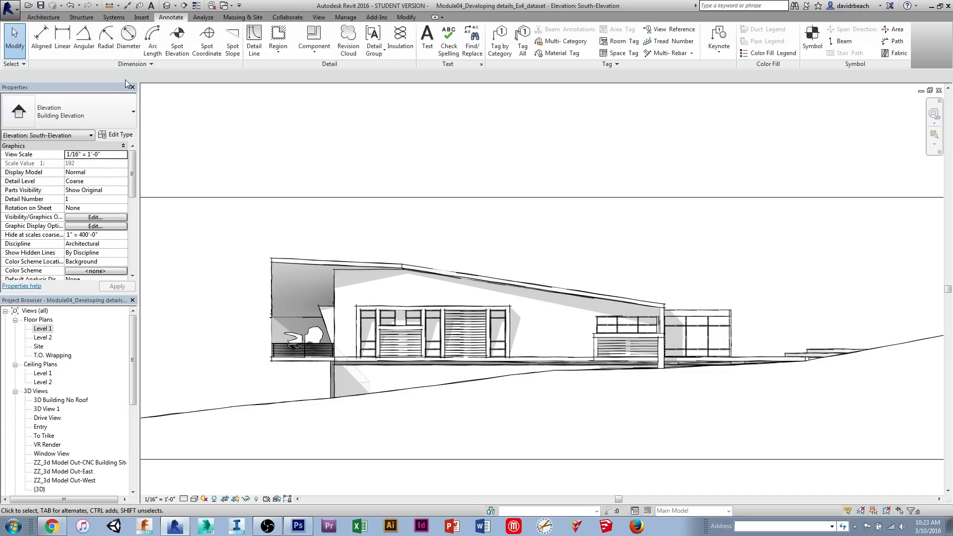
# Open the print settings for the current view and choose CutePDF Writer as the printer
pyautogui.click(9, 10)
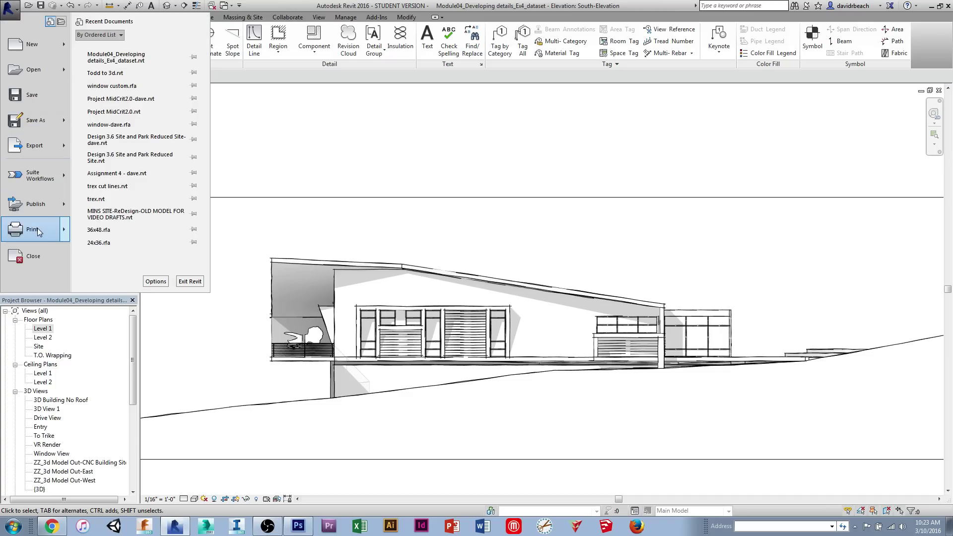
pyautogui.click(132, 65)
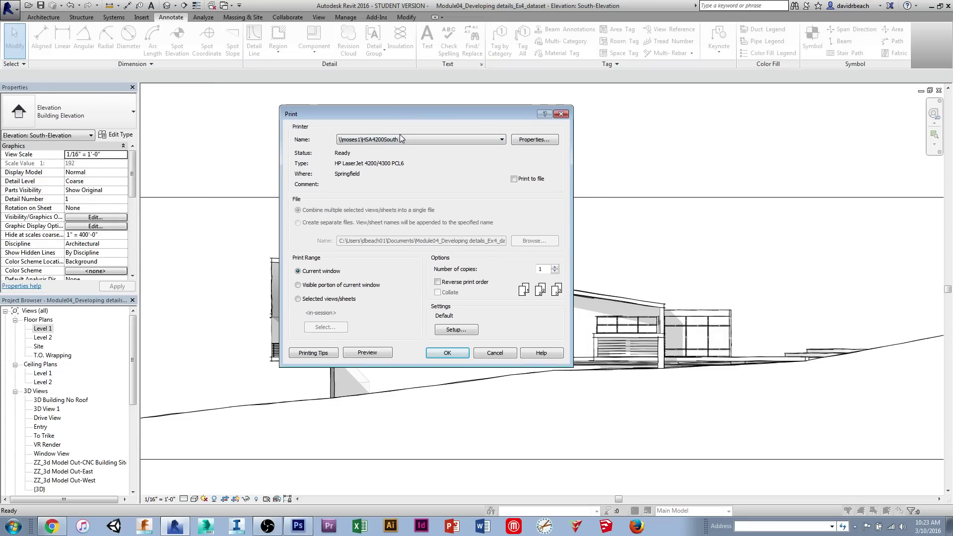
pyautogui.click(400, 137)
pyautogui.click(397, 168)
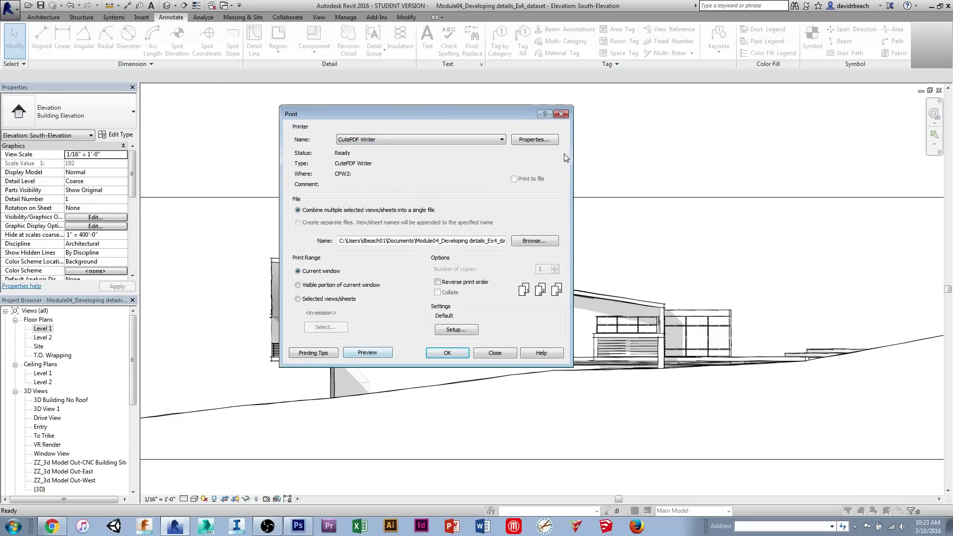
# Set up the print with ARCH D paper, 100% zoom and centered placement, and accept the setup
pyautogui.click(464, 329)
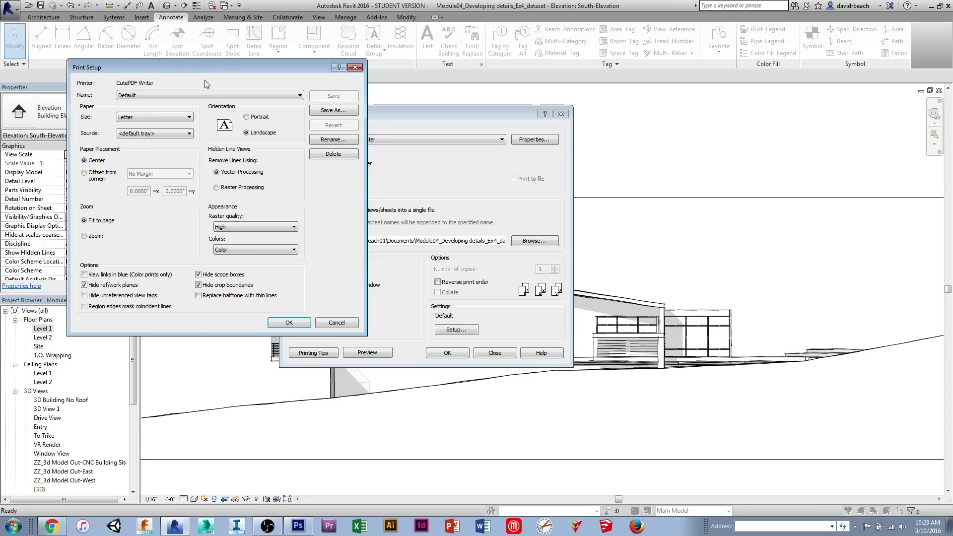
pyautogui.moveTo(205, 70); pyautogui.dragTo(354, 83)
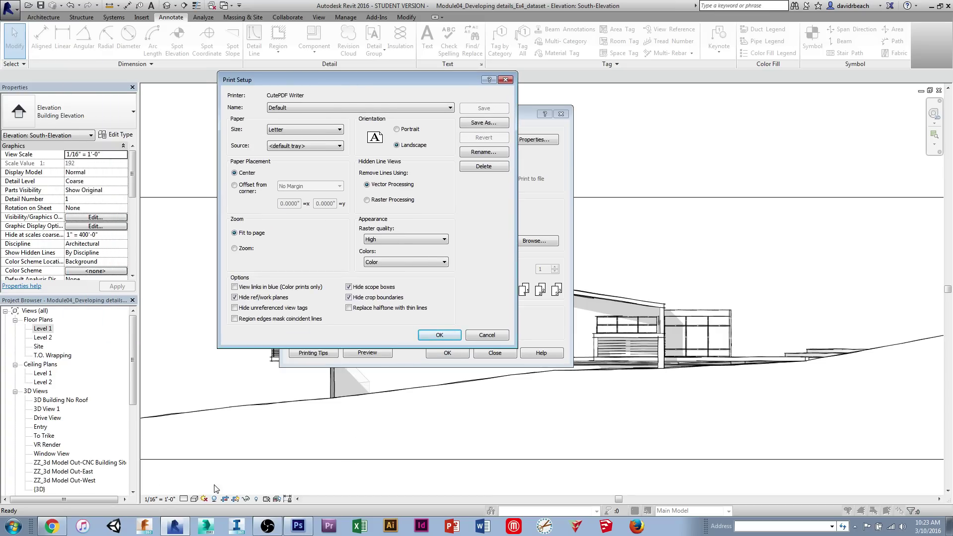
pyautogui.click(329, 130)
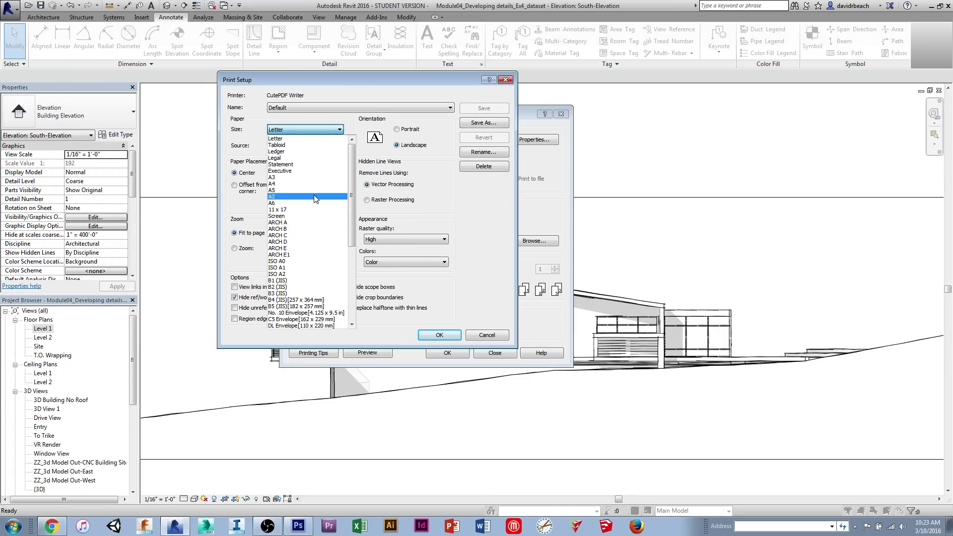
pyautogui.click(299, 242)
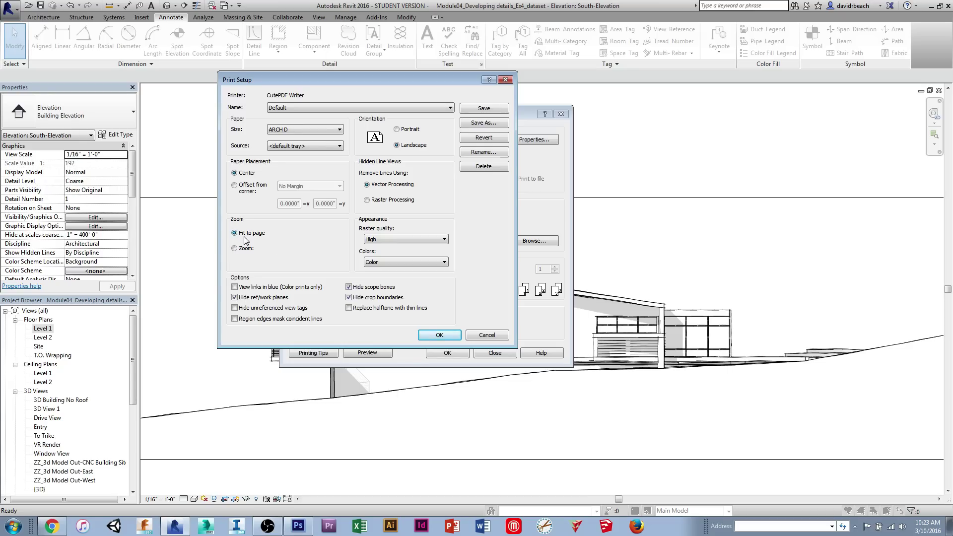
pyautogui.click(235, 249)
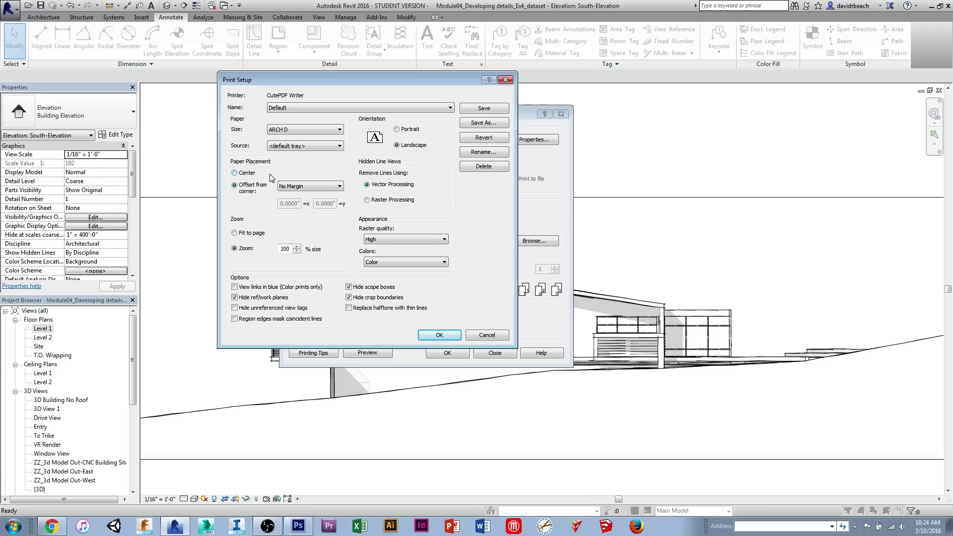
pyautogui.click(238, 173)
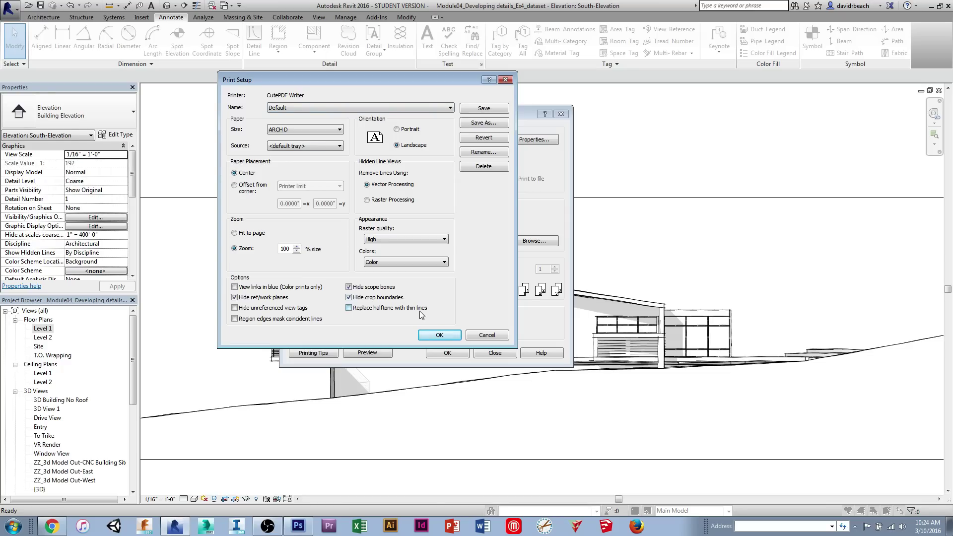
pyautogui.click(440, 335)
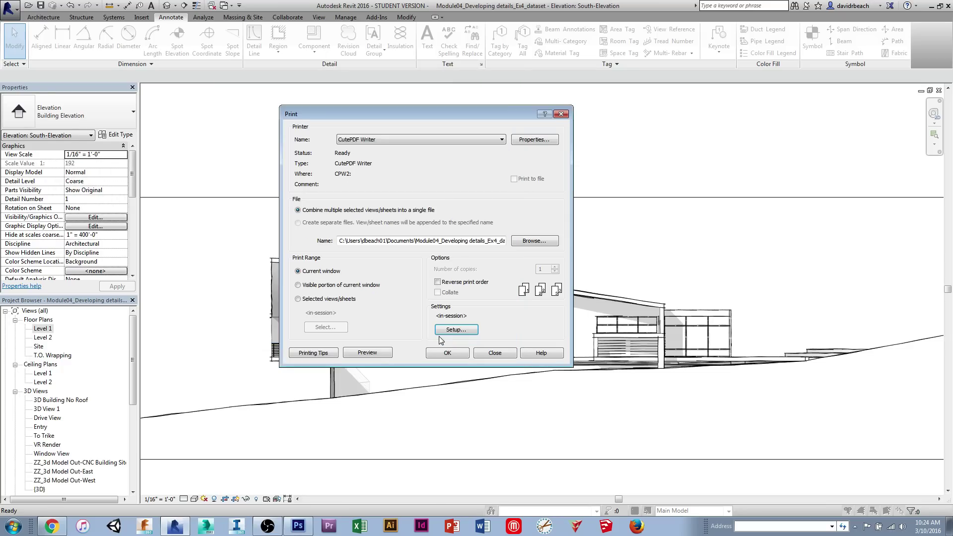
# Preview the South-Elevation print on the page and send it to the printer
pyautogui.click(376, 352)
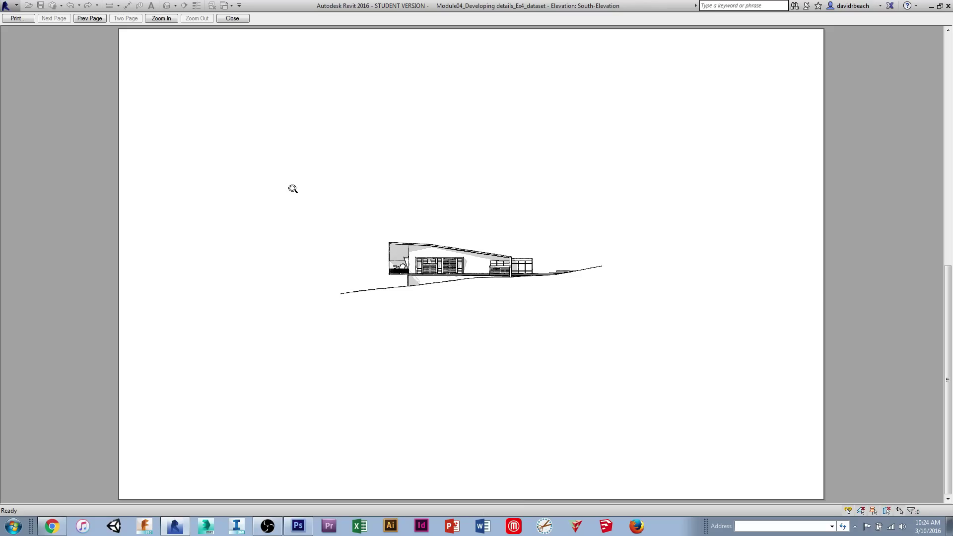
pyautogui.click(27, 18)
pyautogui.click(496, 375)
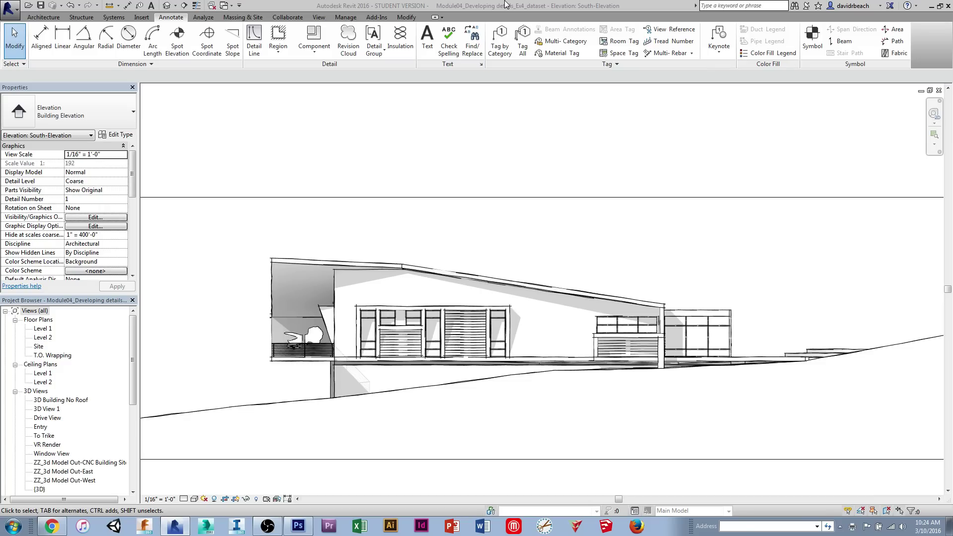
# Save the printed PDF to the Desktop with the file name Dino_eleSouth
pyautogui.moveTo(457, 186); pyautogui.dragTo(402, 151)
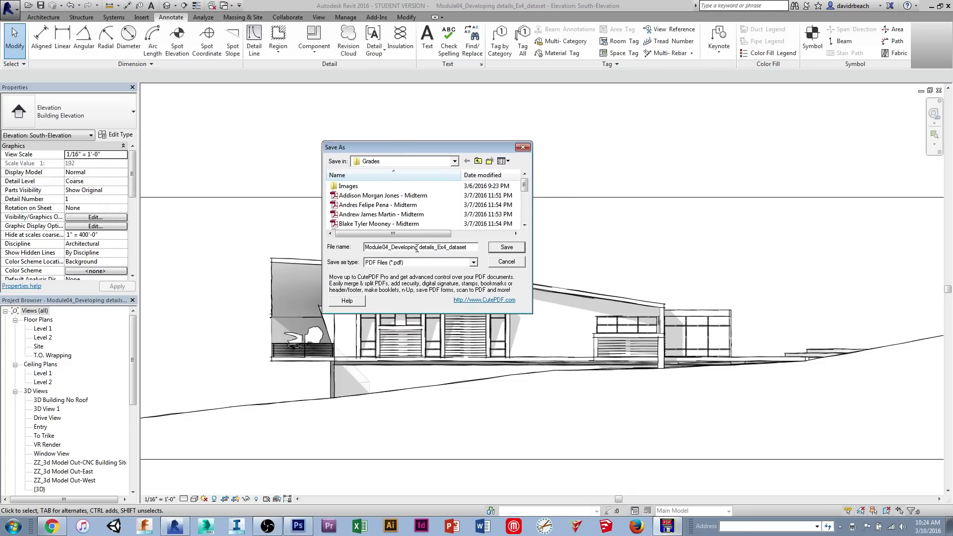
pyautogui.click(439, 163)
pyautogui.scroll(5, 407, 208)
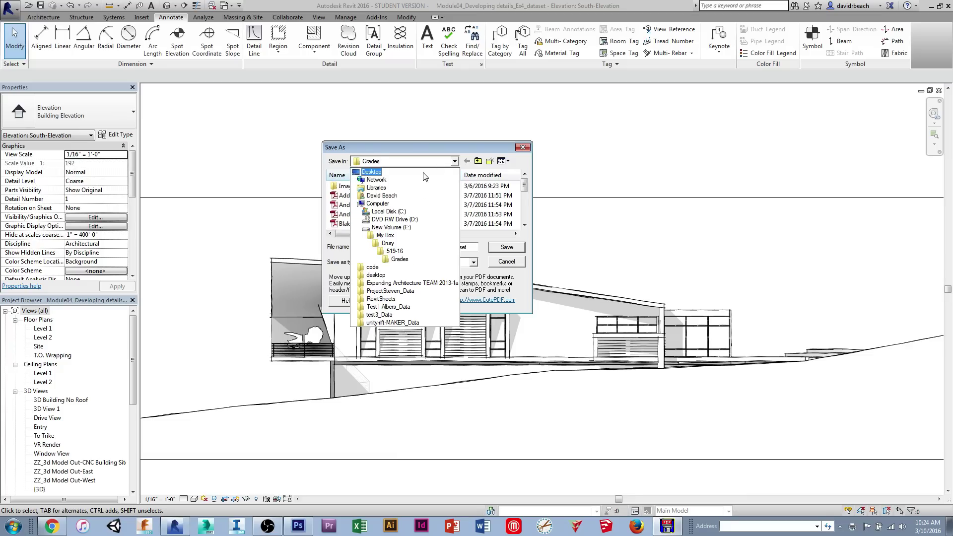
pyautogui.click(373, 171)
pyautogui.click(471, 247)
pyautogui.moveTo(473, 246); pyautogui.dragTo(335, 248)
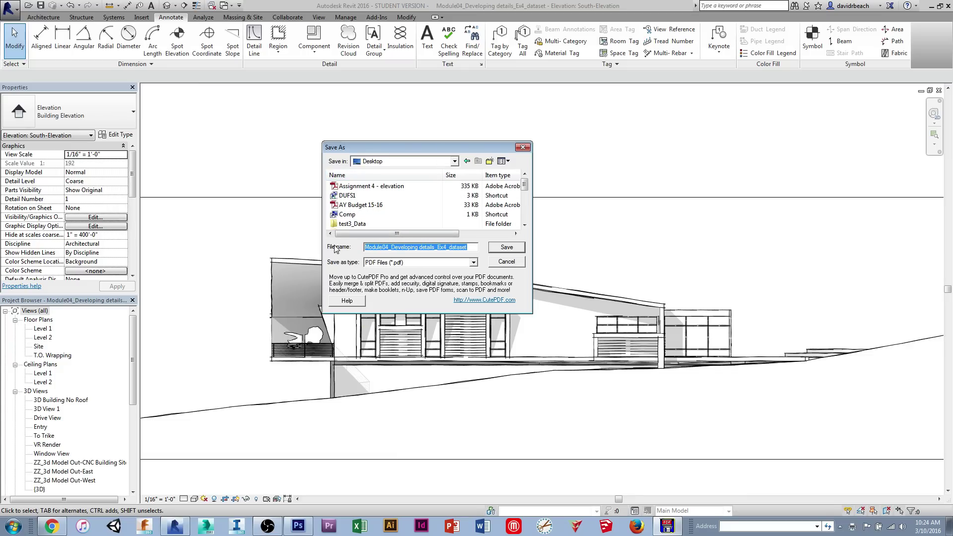
pyautogui.write('Dino_eleSouth')
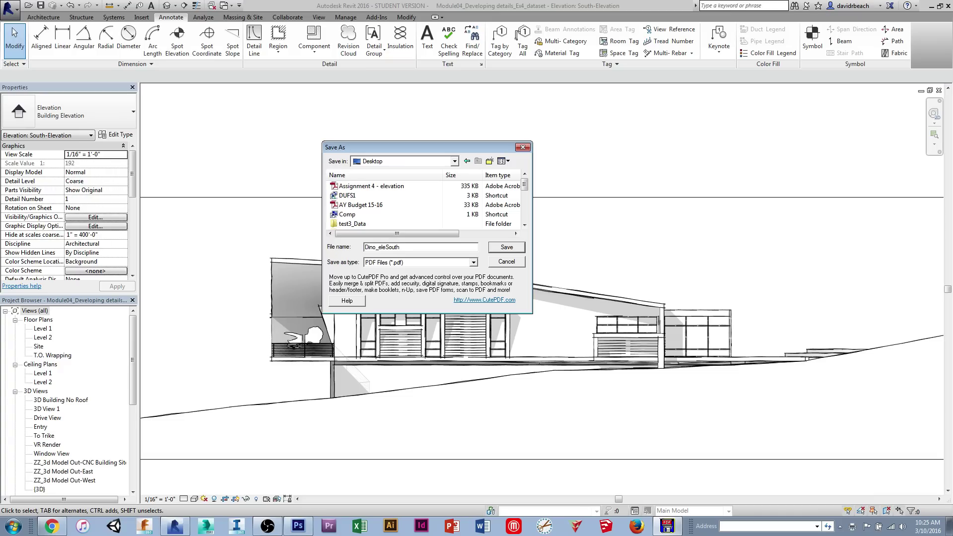
pyautogui.press('Return')
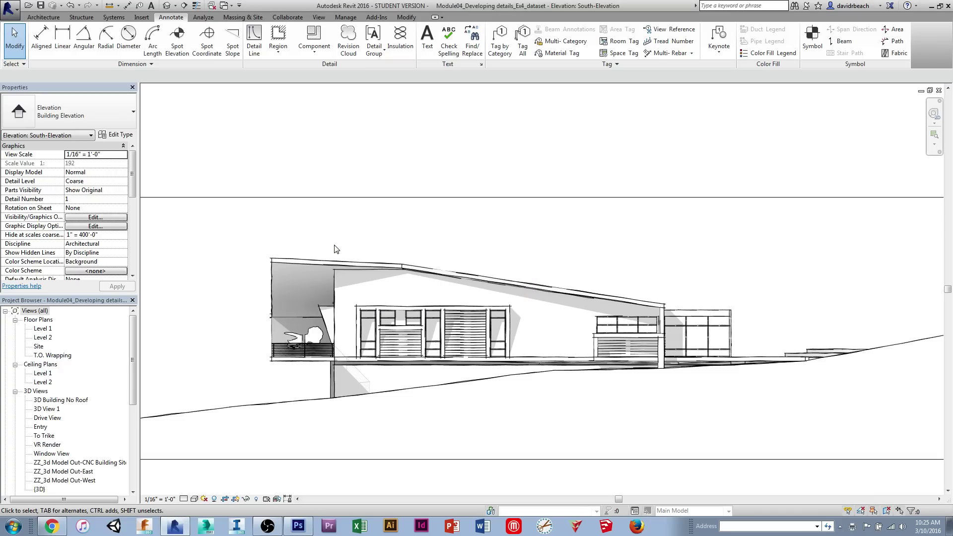
# Switch to Photoshop and open the Dino_eleSouth PDF from the Desktop
pyautogui.click(300, 525)
pyautogui.click(28, 7)
pyautogui.click(30, 25)
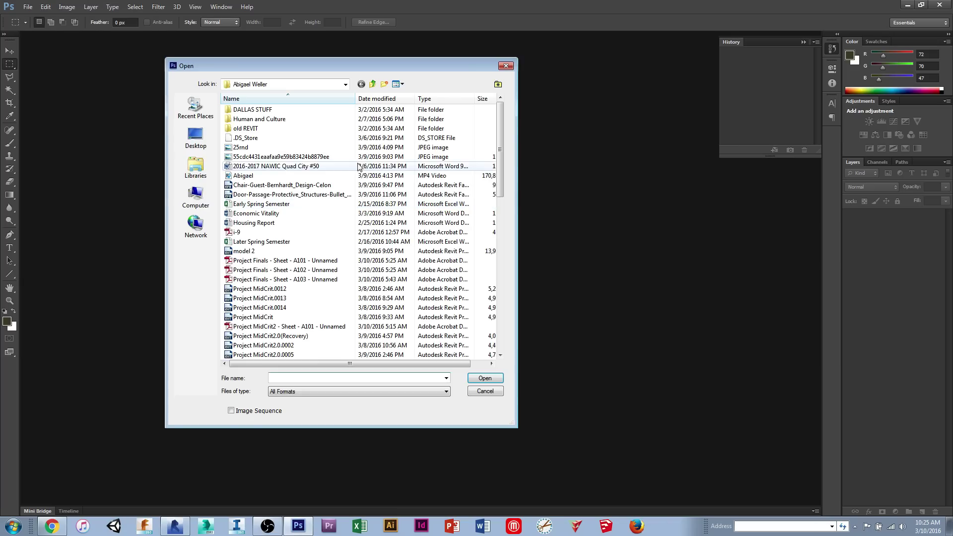
pyautogui.click(196, 137)
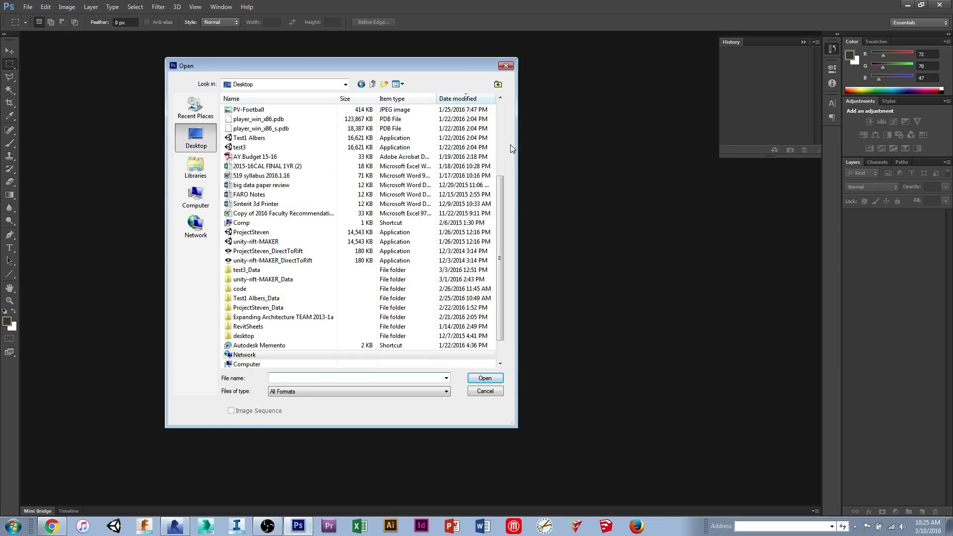
pyautogui.moveTo(496, 185); pyautogui.dragTo(499, 112)
pyautogui.click(250, 113)
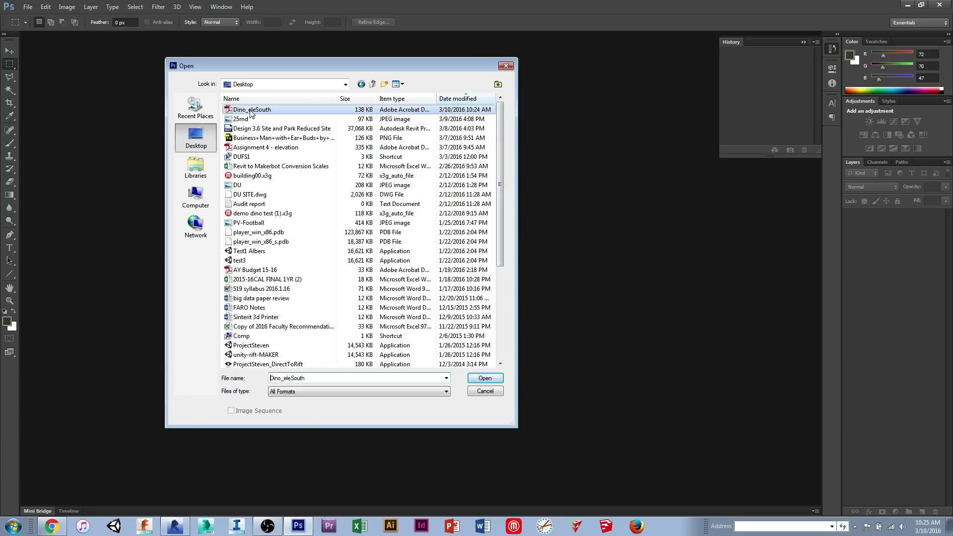
pyautogui.click(491, 380)
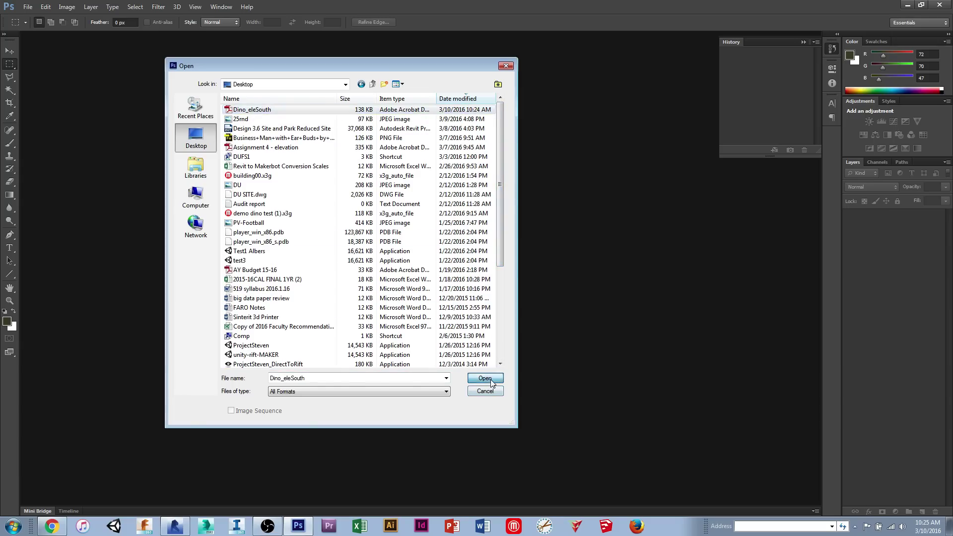
# Import the PDF page at 36 by 24 inches, 300 pixels/inch, RGB Color and 8 bit
pyautogui.moveTo(260, 57); pyautogui.dragTo(543, 93)
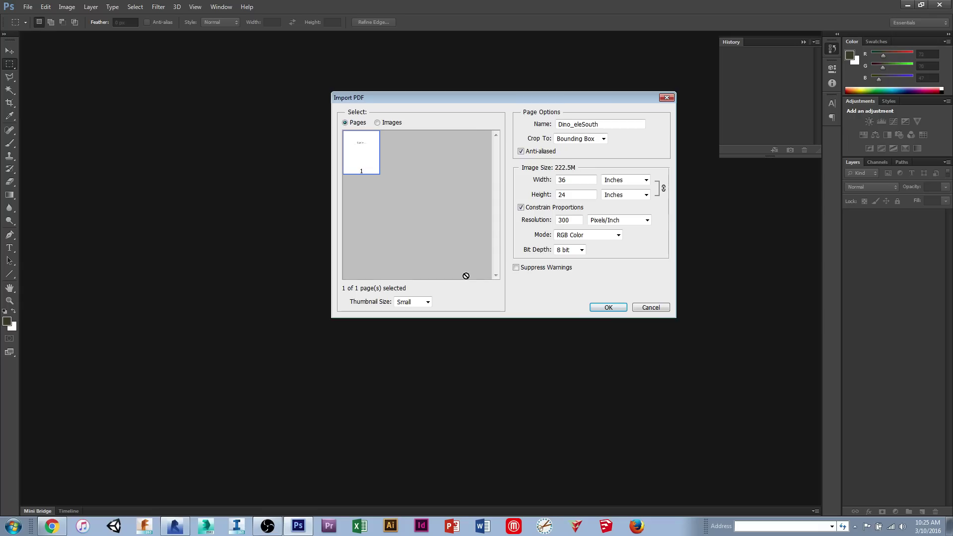
pyautogui.moveTo(482, 99); pyautogui.dragTo(466, 115)
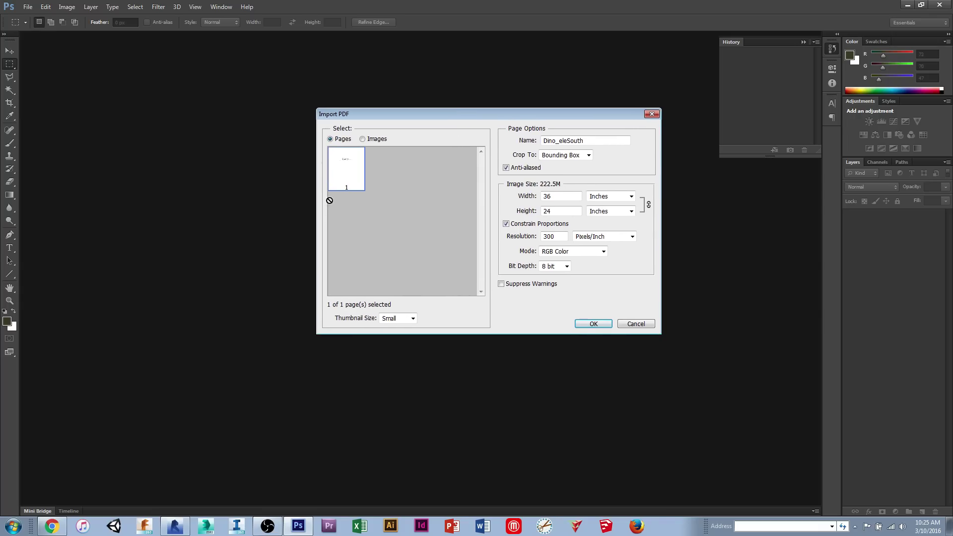
pyautogui.click(597, 323)
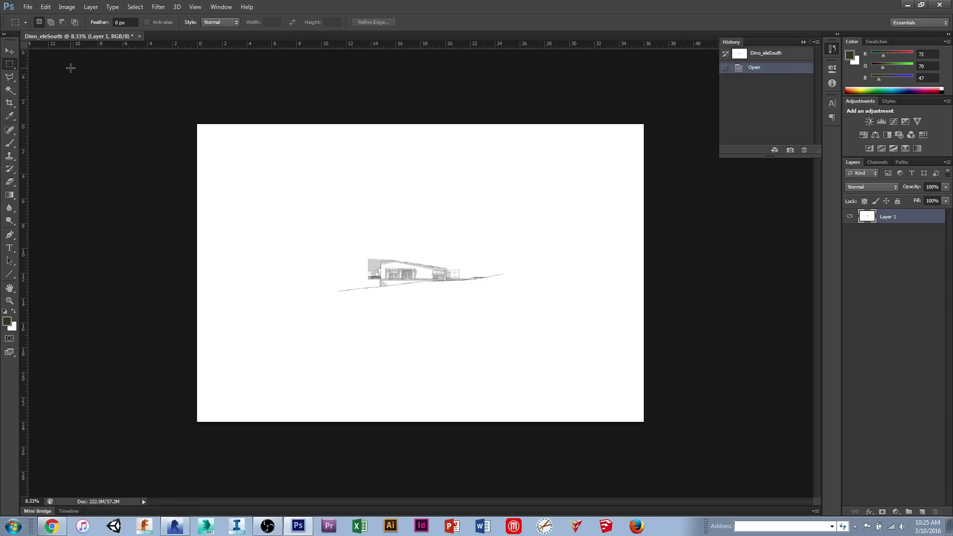
# Crop the image around the elevation to about 12.8 by 7.4 inches, keeping open sky above the building
pyautogui.click(9, 102)
pyautogui.moveTo(198, 274); pyautogui.dragTo(269, 273)
pyautogui.moveTo(565, 276); pyautogui.dragTo(499, 276)
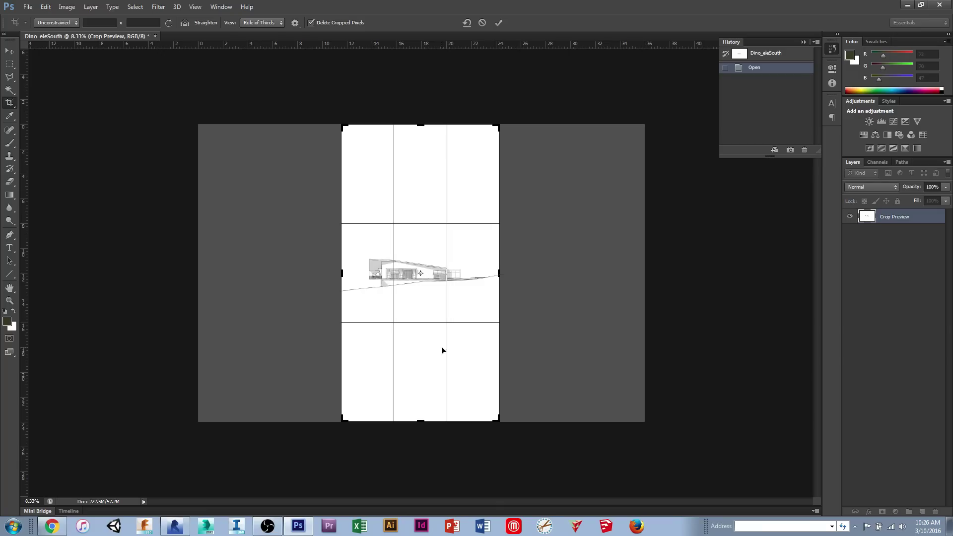
pyautogui.moveTo(424, 418); pyautogui.dragTo(421, 354)
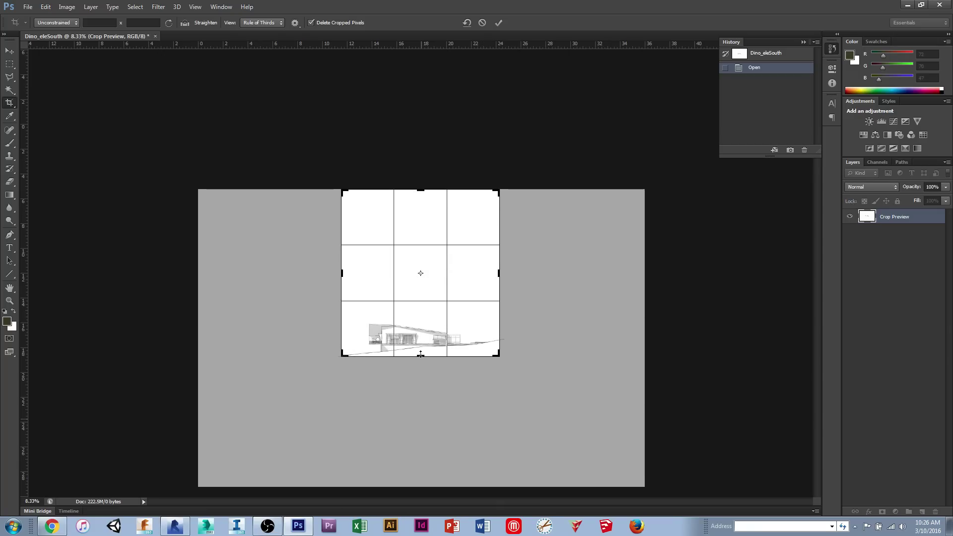
pyautogui.moveTo(422, 191); pyautogui.dragTo(422, 229)
pyautogui.press('Return')
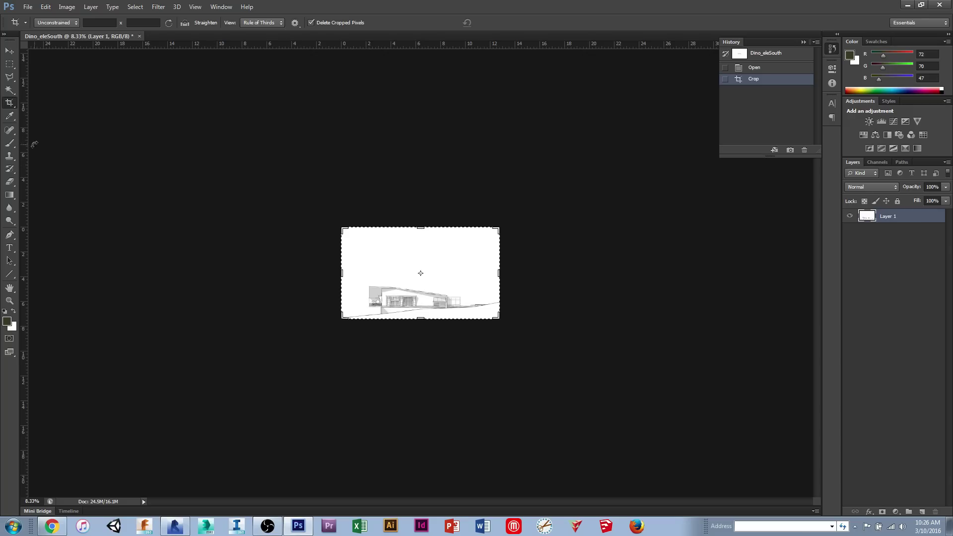
pyautogui.click(10, 51)
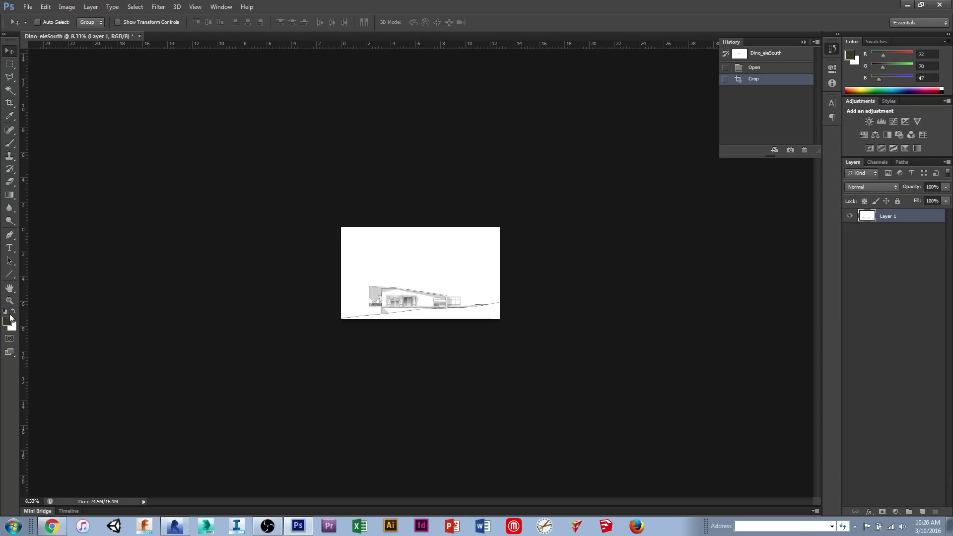
# Collapse the History panel and inspect the cropped drawing, up close at the deck railing and tree outline
pyautogui.click(9, 300)
pyautogui.moveTo(452, 292); pyautogui.dragTo(422, 336)
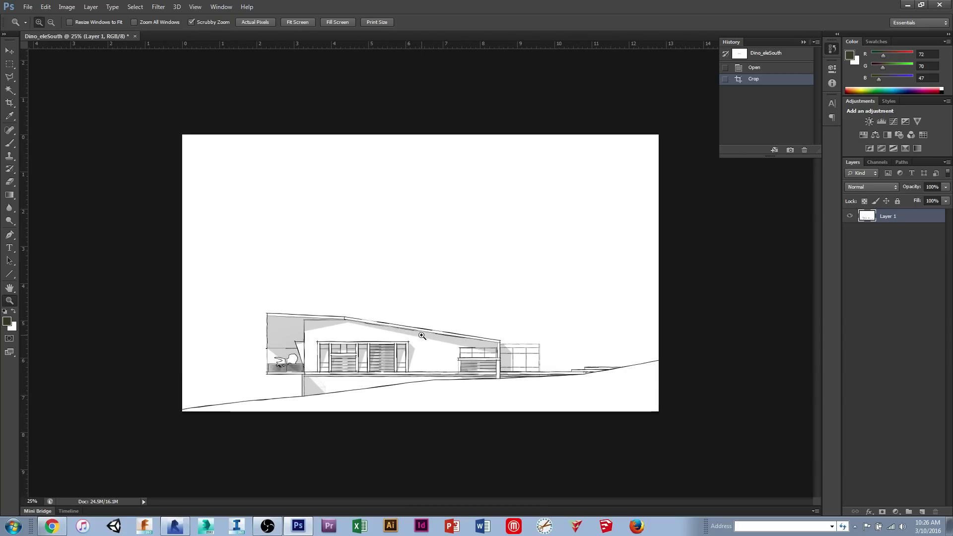
pyautogui.click(422, 335)
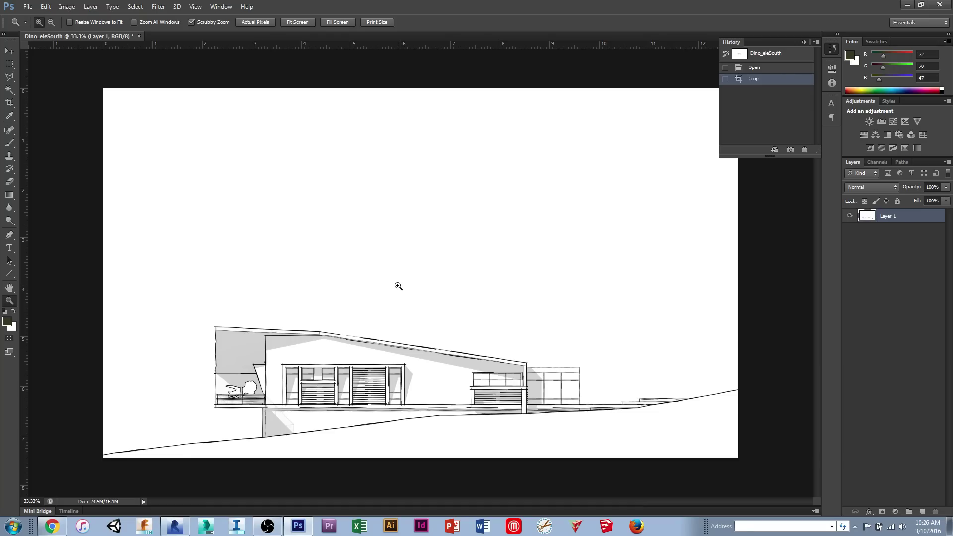
pyautogui.click(803, 42)
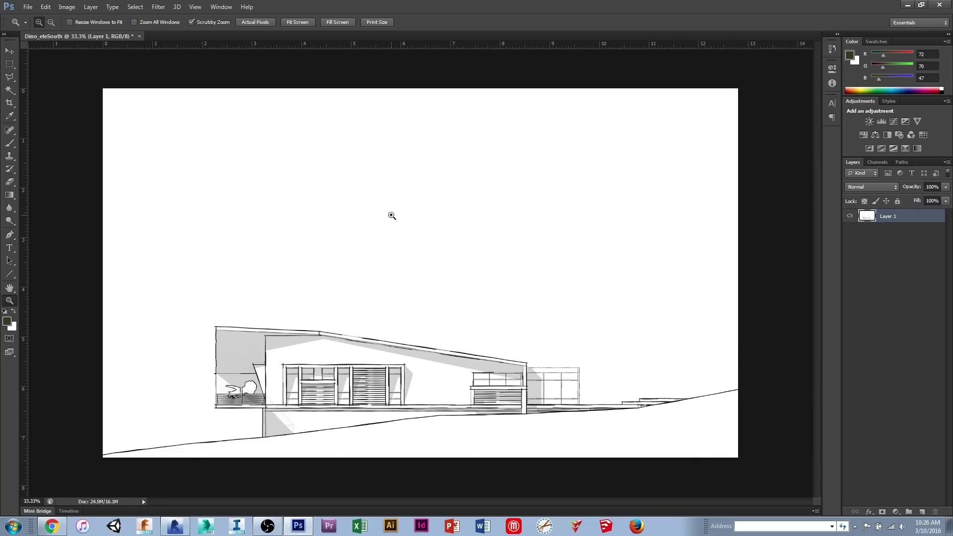
pyautogui.click(245, 405)
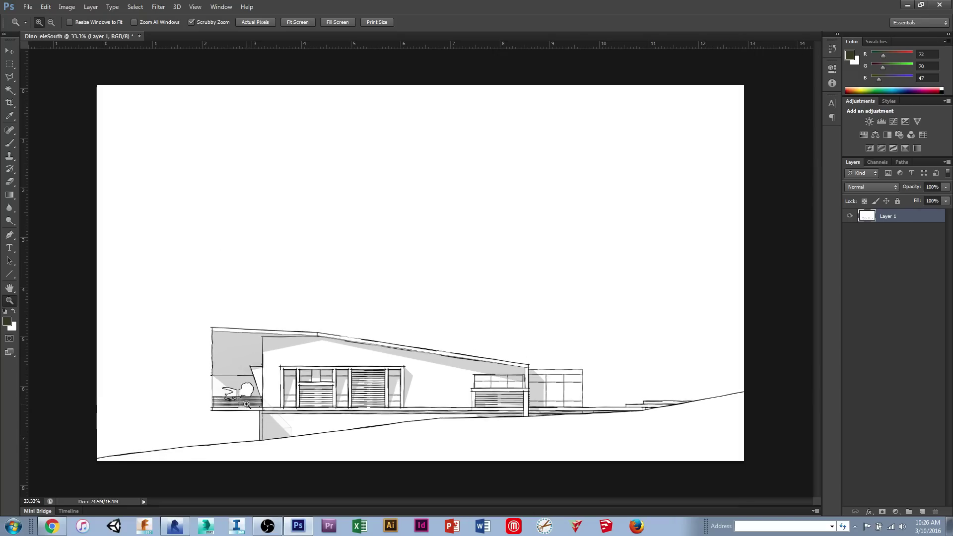
pyautogui.click(245, 410)
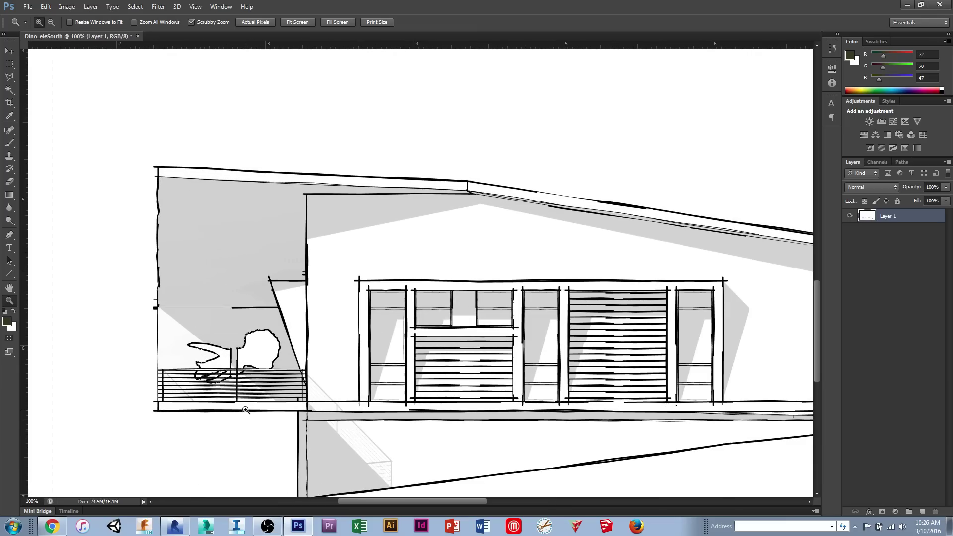
pyautogui.click(238, 398)
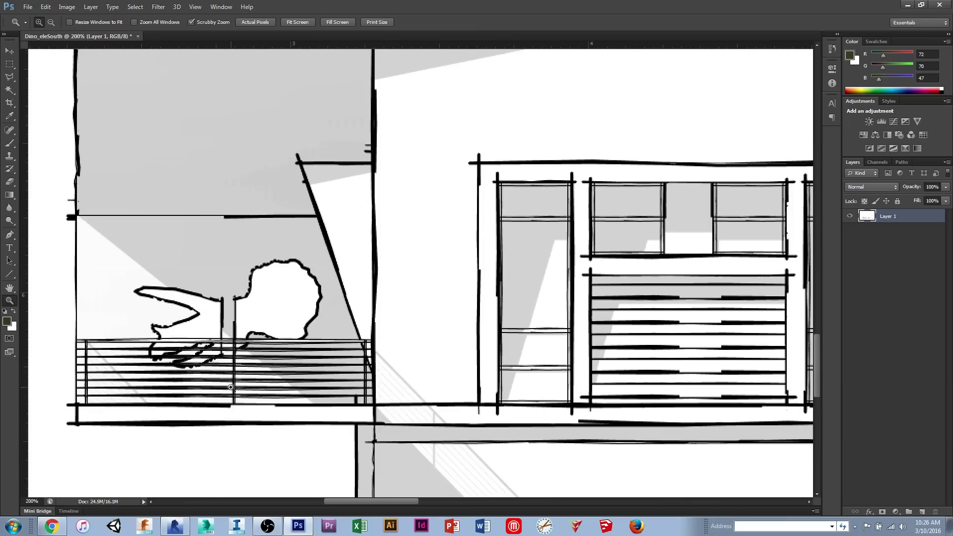
# Switch to Chrome and open the full-size Classic Tree cutout from the Immediate Entourage page
pyautogui.click(52, 525)
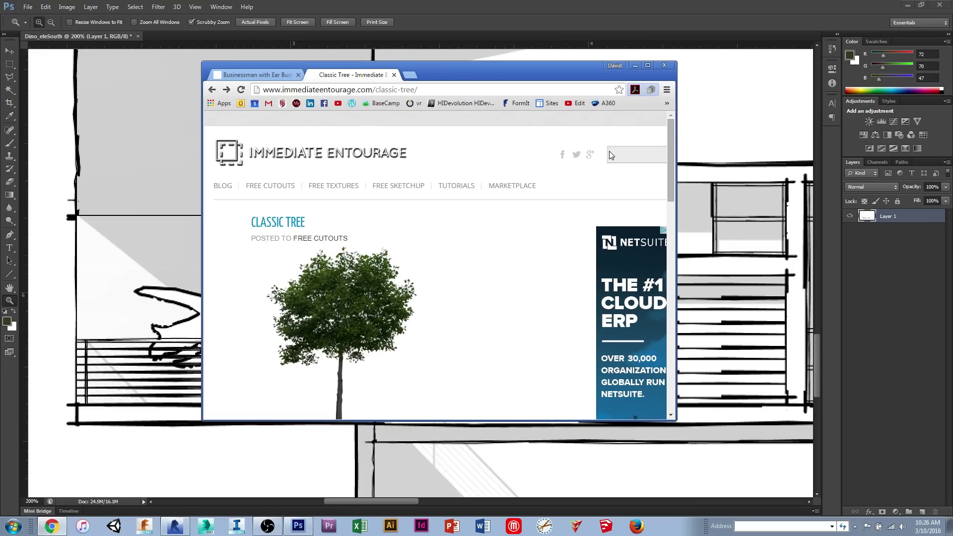
pyautogui.click(648, 65)
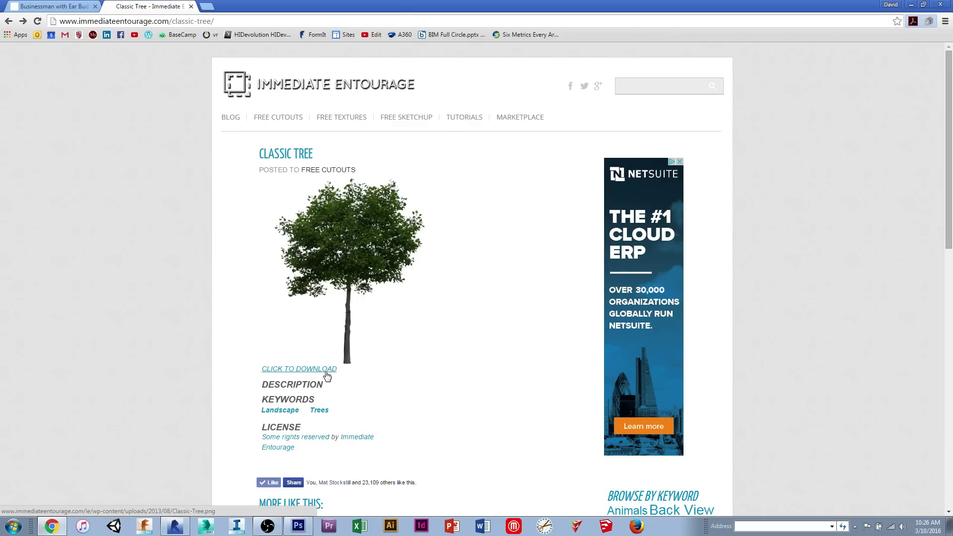
pyautogui.click(299, 368)
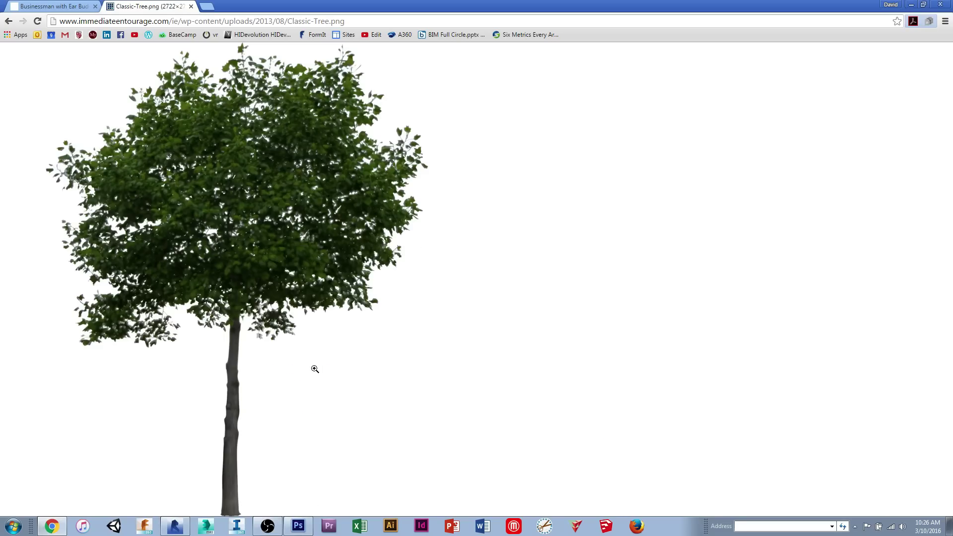
# Save the tree image to the Desktop as the PNG file Classic-Tree
pyautogui.rightClick(299, 346)
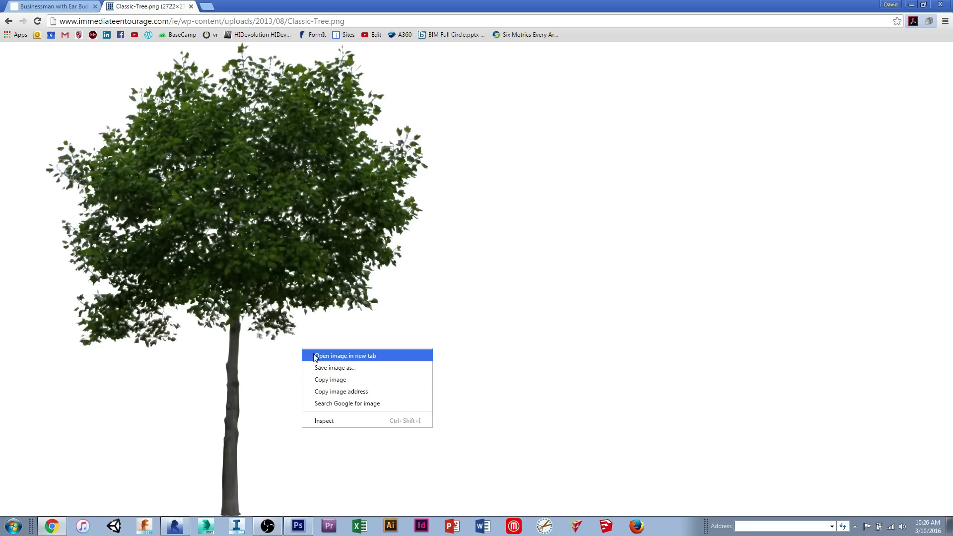
pyautogui.click(322, 368)
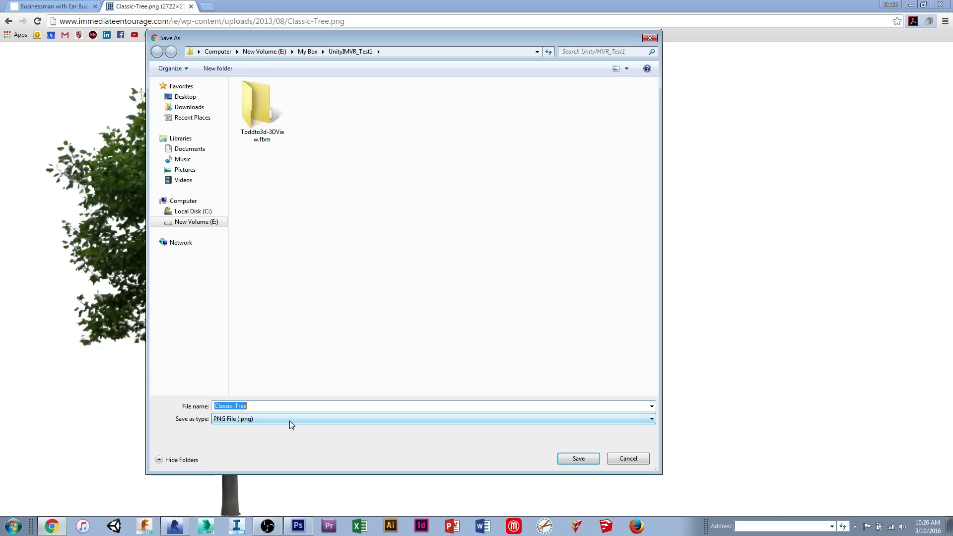
pyautogui.click(185, 97)
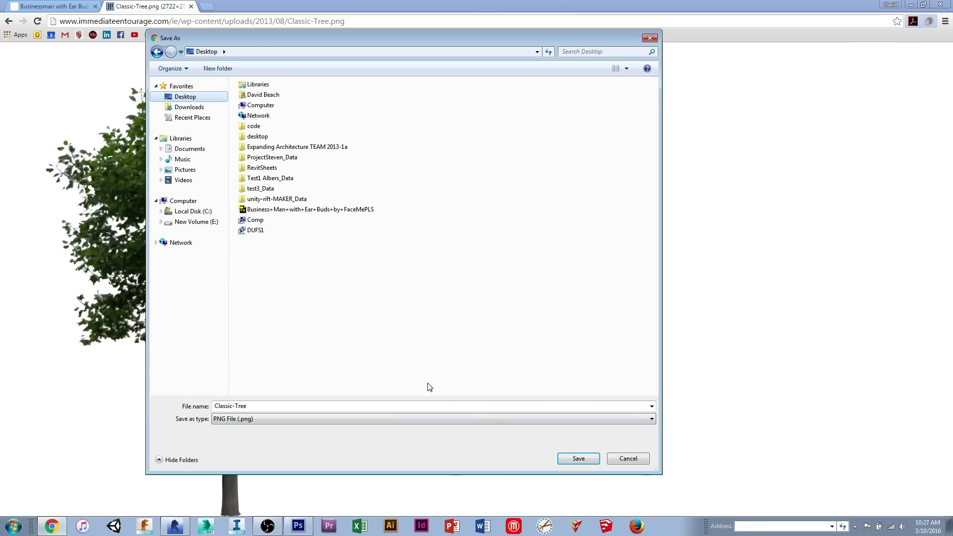
pyautogui.click(580, 459)
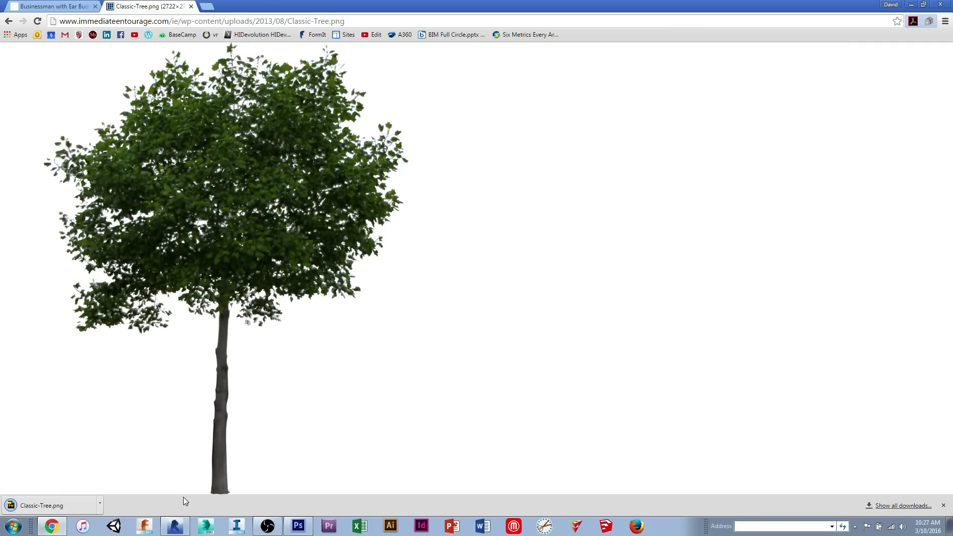
pyautogui.click(58, 508)
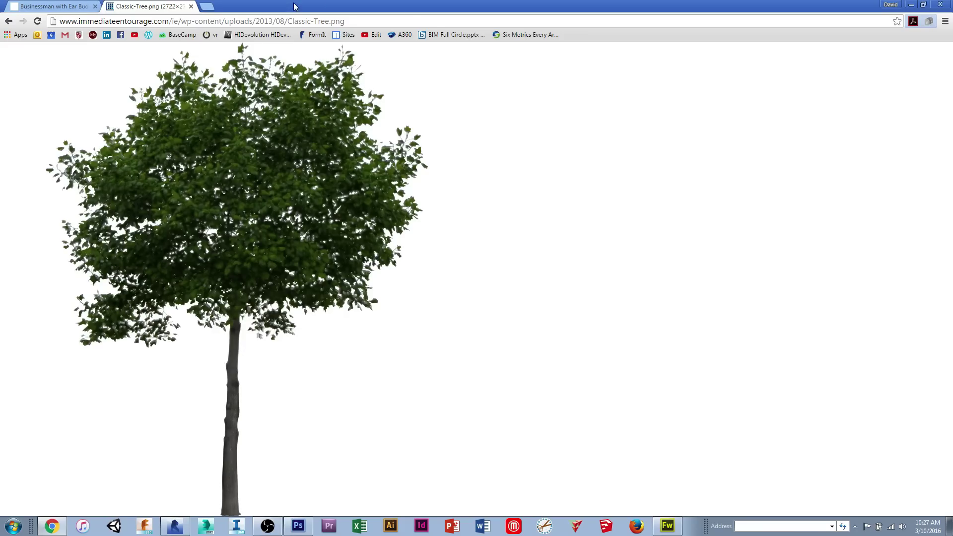
pyautogui.click(913, 6)
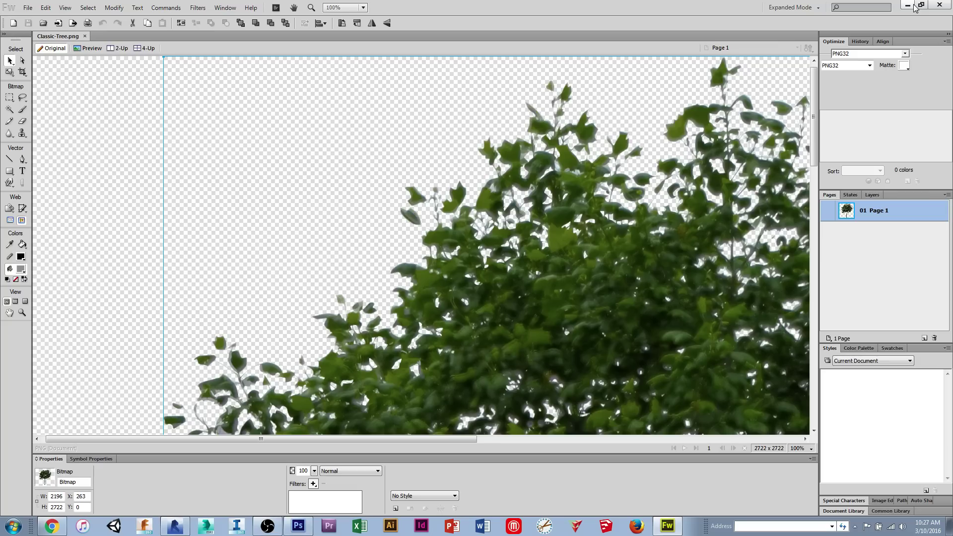
pyautogui.click(938, 4)
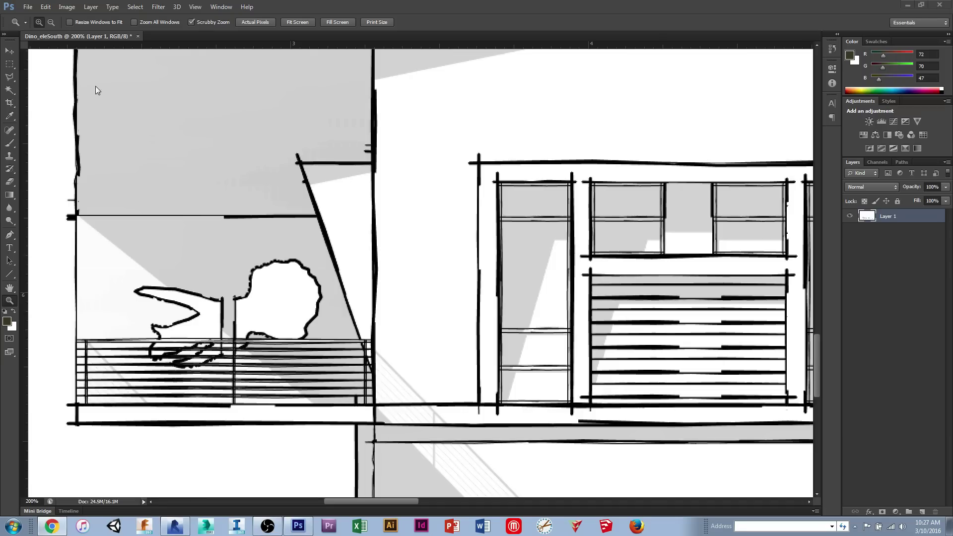
# Open the Classic-Tree PNG from the Desktop and inspect its foliage and trunk up close
pyautogui.click(28, 7)
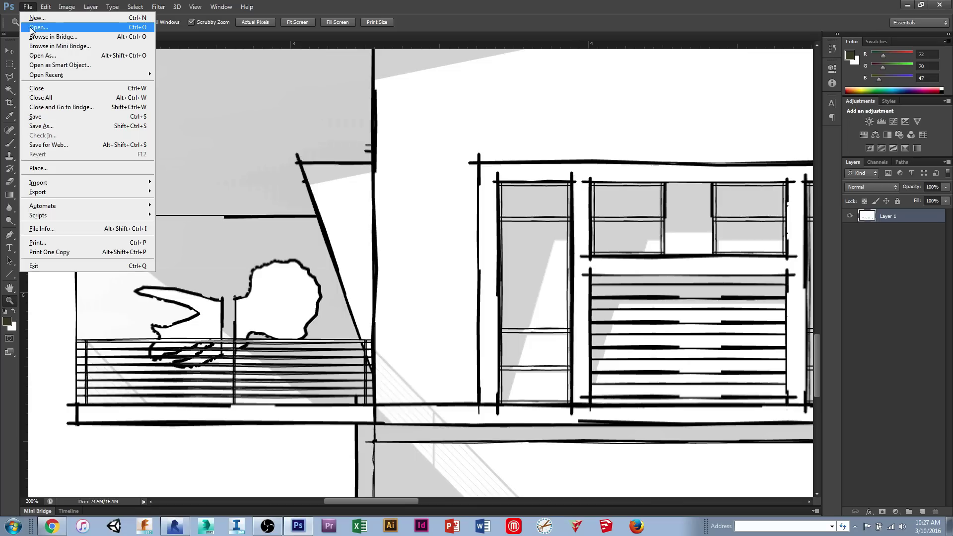
pyautogui.click(31, 29)
pyautogui.click(253, 109)
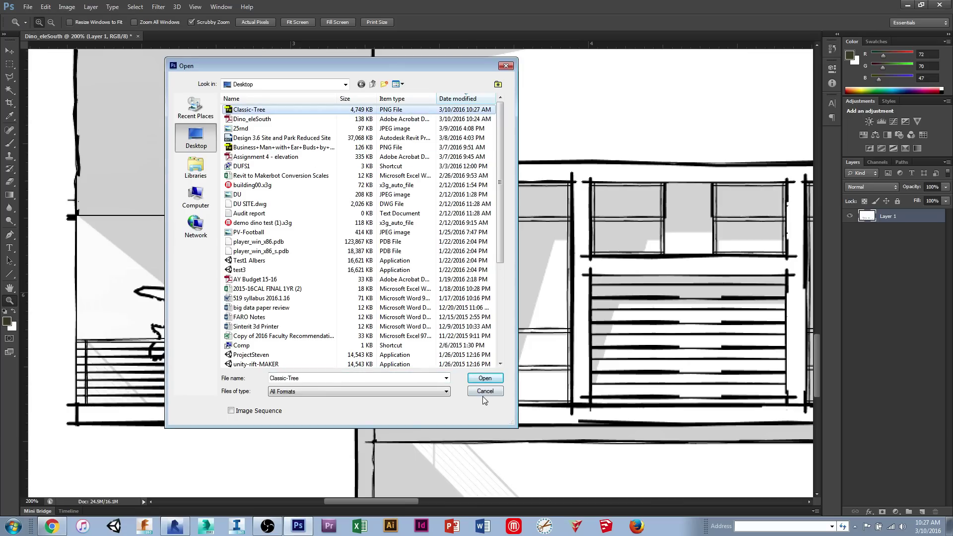
pyautogui.click(482, 379)
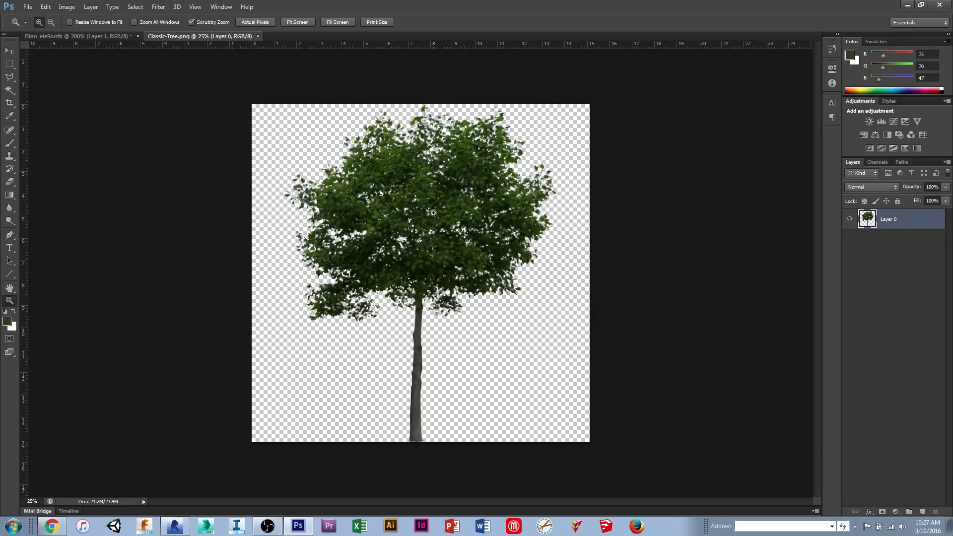
pyautogui.click(434, 312)
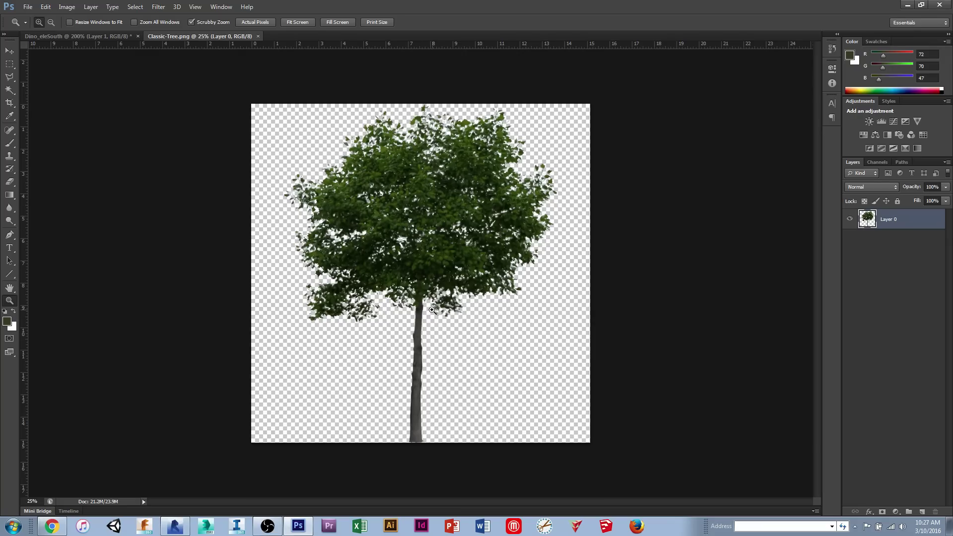
pyautogui.click(431, 309)
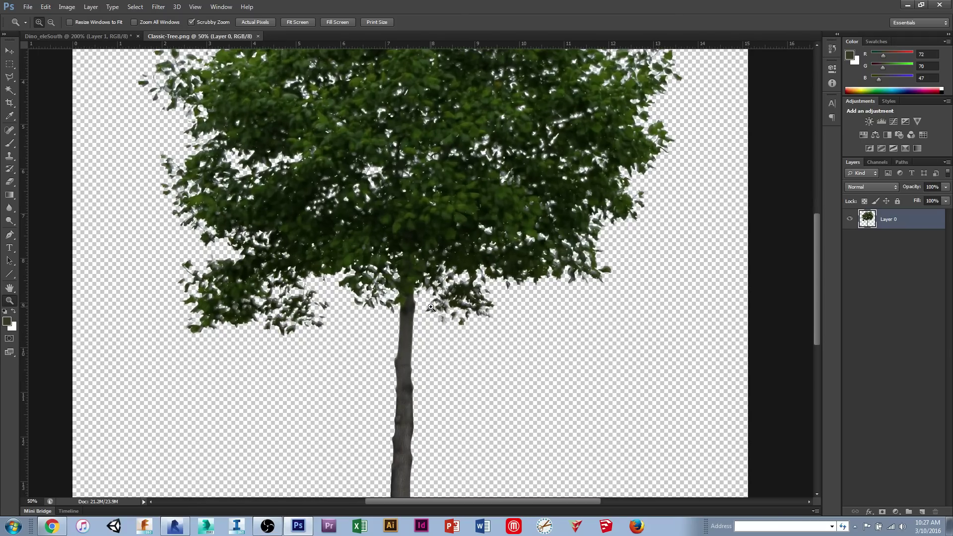
pyautogui.scroll(8, 431, 308)
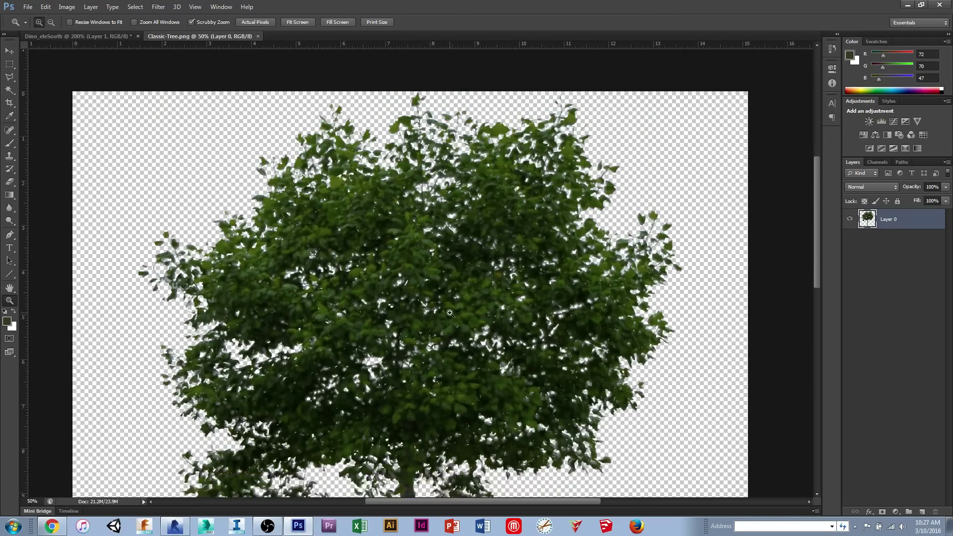
pyautogui.scroll(-1, 450, 313)
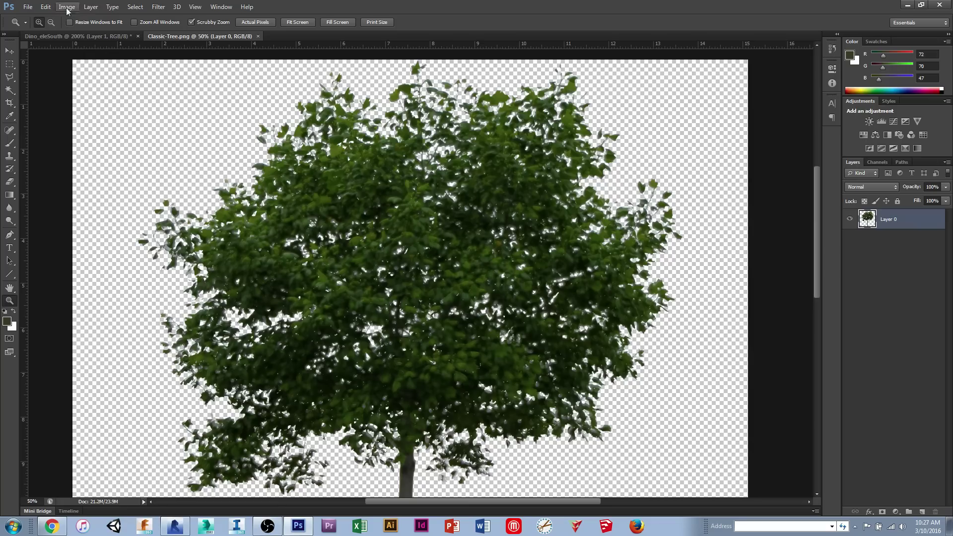
# Copy the entire Classic-Tree image and paste it into the Dino_eleSouth drawing
pyautogui.click(135, 7)
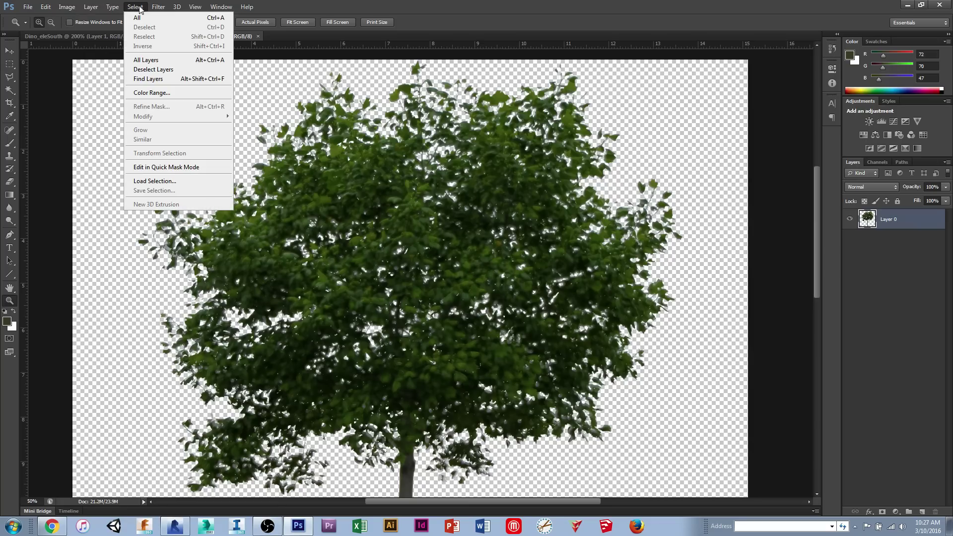
pyautogui.click(146, 18)
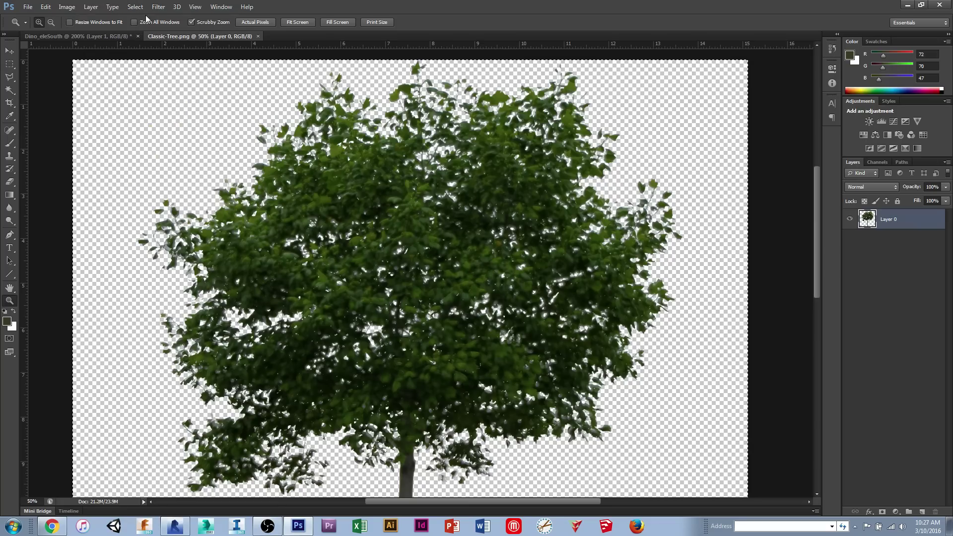
pyautogui.click(45, 7)
pyautogui.click(55, 79)
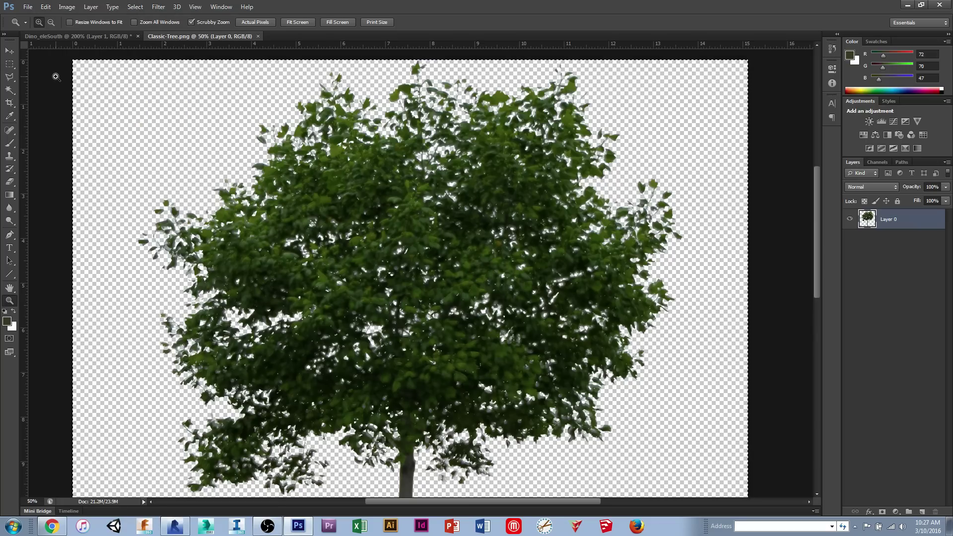
pyautogui.click(75, 37)
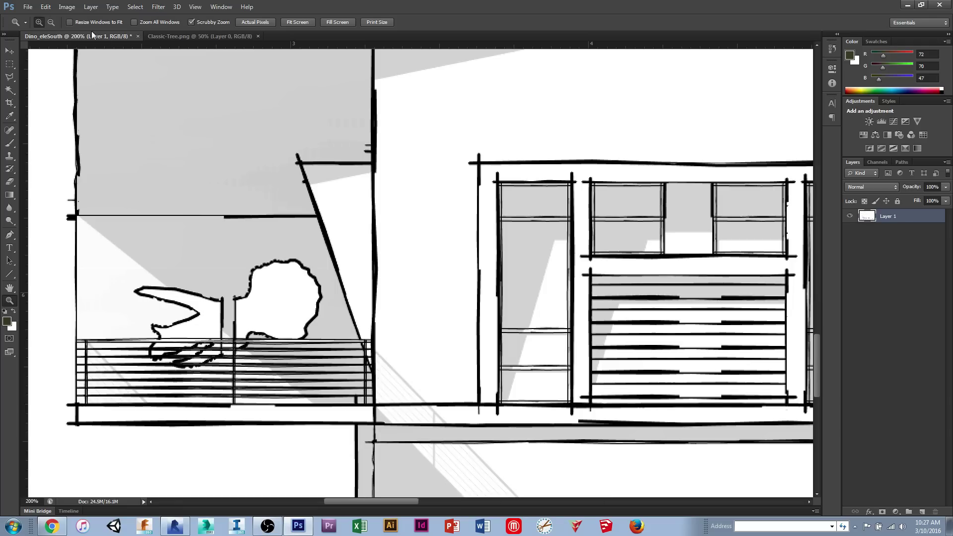
pyautogui.click(45, 7)
pyautogui.click(54, 93)
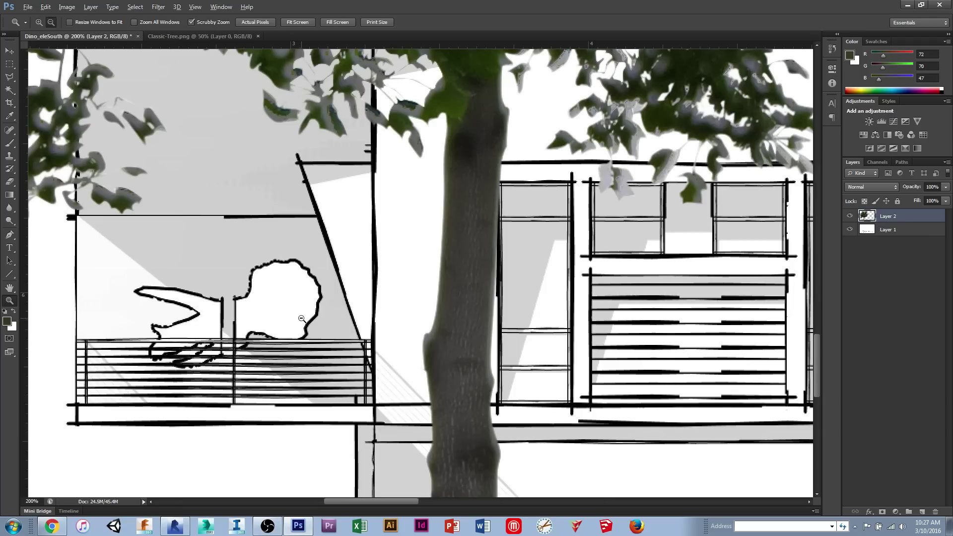
# Move the pasted tree to the left edge of the elevation drawing, clear of most of the building
pyautogui.keyDown('alt'); pyautogui.click(446, 294); pyautogui.keyUp('alt')
pyautogui.keyDown('alt'); pyautogui.click(448, 295); pyautogui.keyUp('alt')
pyautogui.keyDown('alt'); pyautogui.click(447, 295); pyautogui.keyUp('alt')
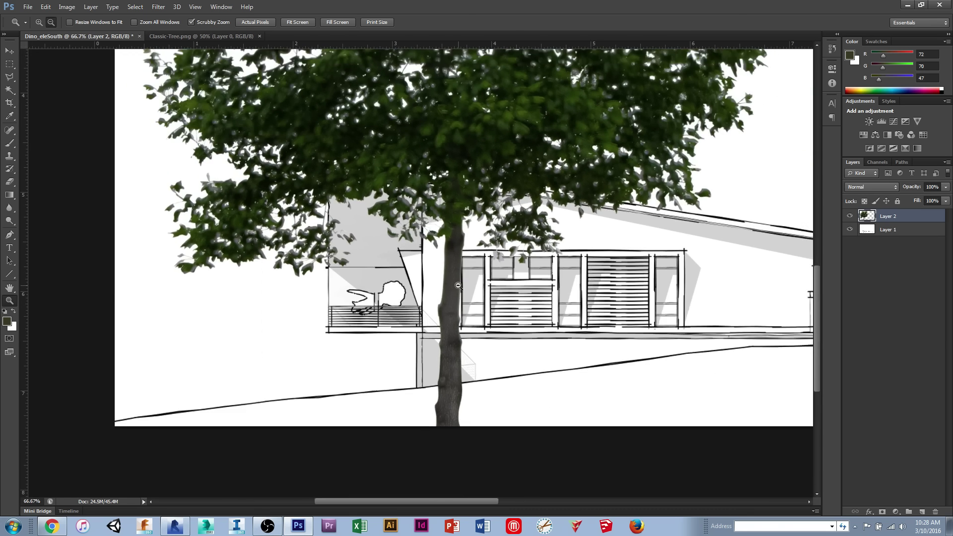
pyautogui.keyDown('alt'); pyautogui.click(447, 297); pyautogui.keyUp('alt')
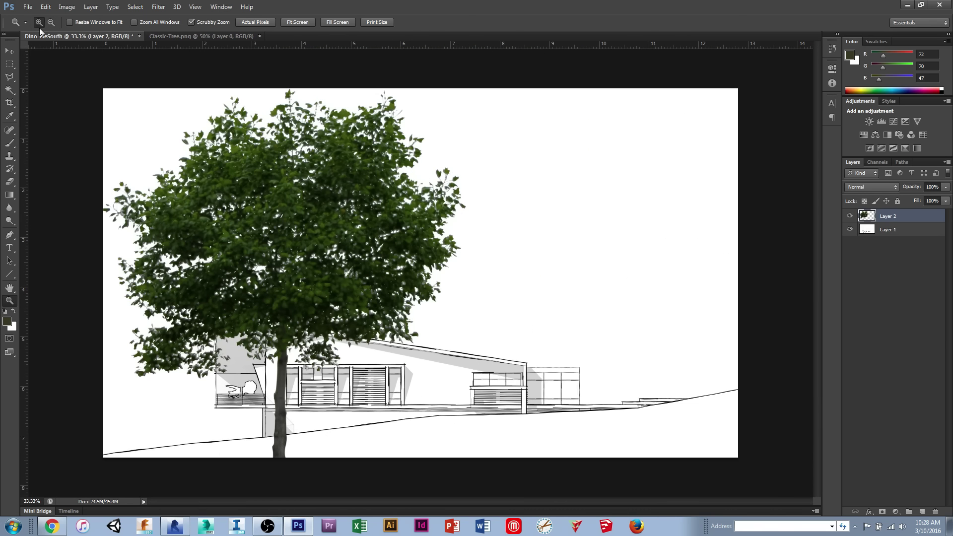
pyautogui.click(9, 51)
pyautogui.moveTo(342, 273); pyautogui.dragTo(624, 256)
pyautogui.moveTo(641, 256); pyautogui.dragTo(218, 281)
# Scale the left tree down slightly and place it partly beyond the drawing's left edge, beside the deck
pyautogui.click(45, 7)
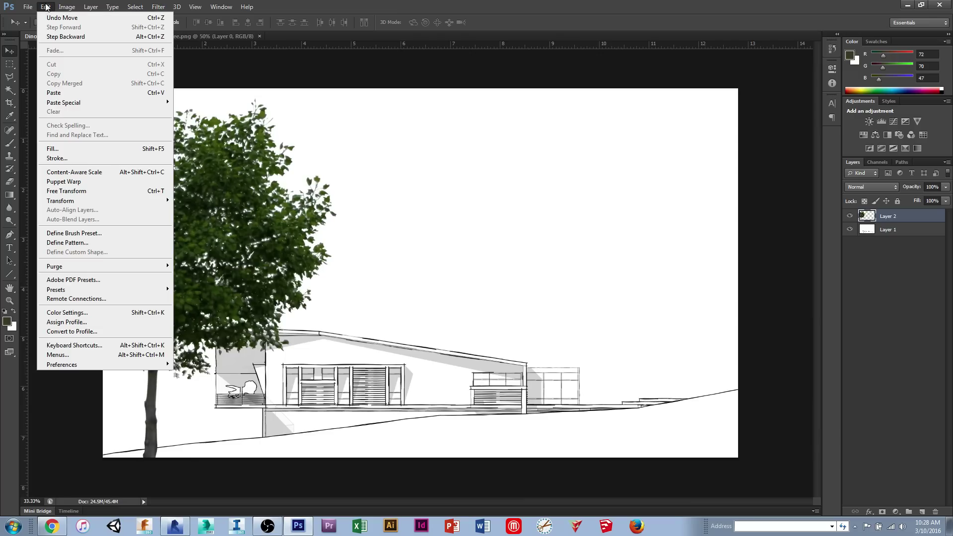
pyautogui.moveTo(90, 203)
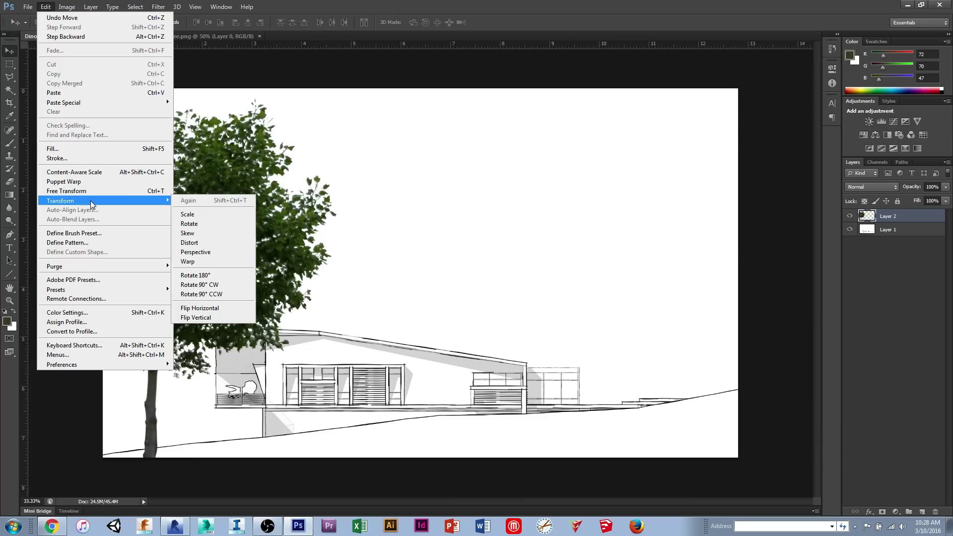
pyautogui.click(213, 214)
pyautogui.moveTo(337, 97); pyautogui.dragTo(277, 163)
pyautogui.moveTo(189, 257)
pyautogui.mouseDown()
pyautogui.moveTo(217, 239)
pyautogui.moveTo(199, 213)
pyautogui.moveTo(191, 242)
pyautogui.mouseUp()
pyautogui.press('Return')
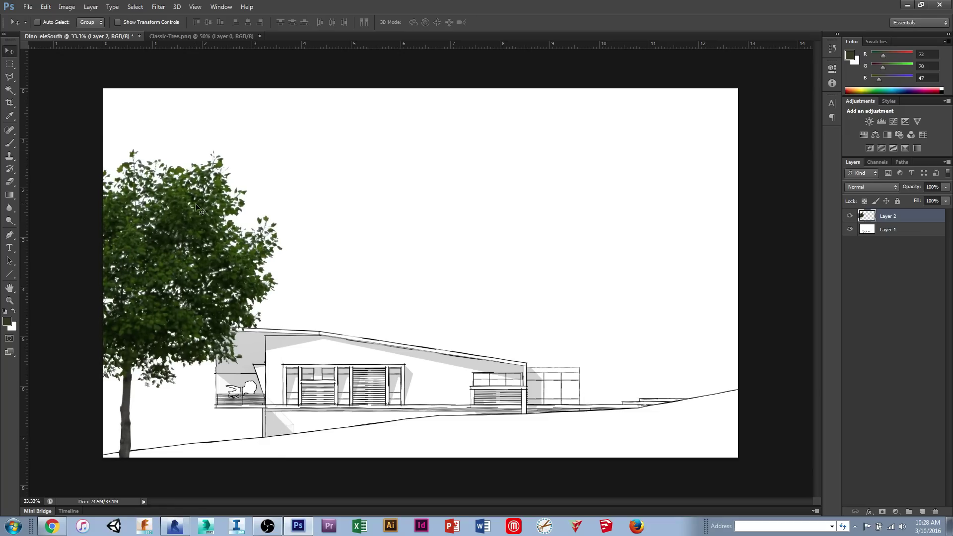
# Paste a second copy of the tree and move it to the right side of the elevation
pyautogui.click(45, 7)
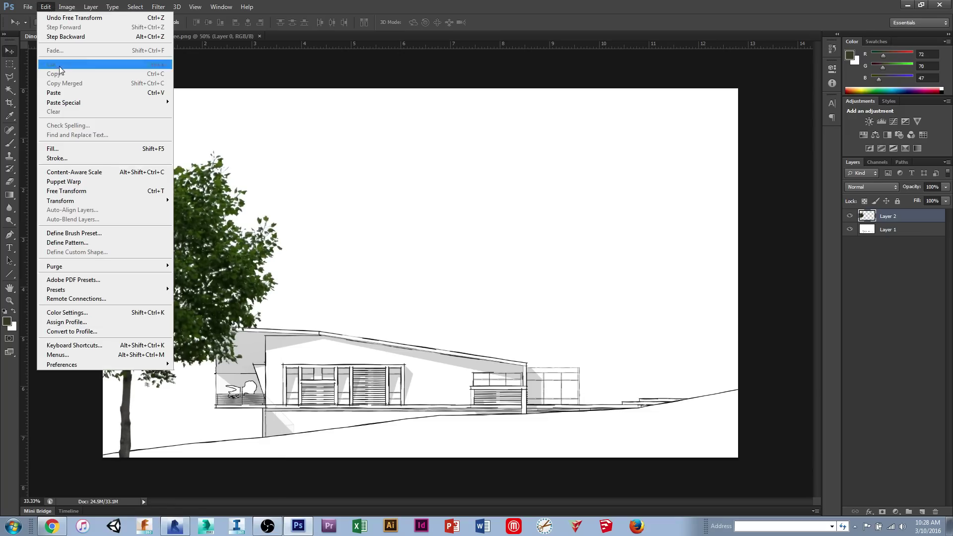
pyautogui.click(64, 93)
pyautogui.moveTo(311, 197); pyautogui.dragTo(545, 156)
# Scale the second tree to about 38.5% and stand it on the slope near the drawing's right edge
pyautogui.click(45, 7)
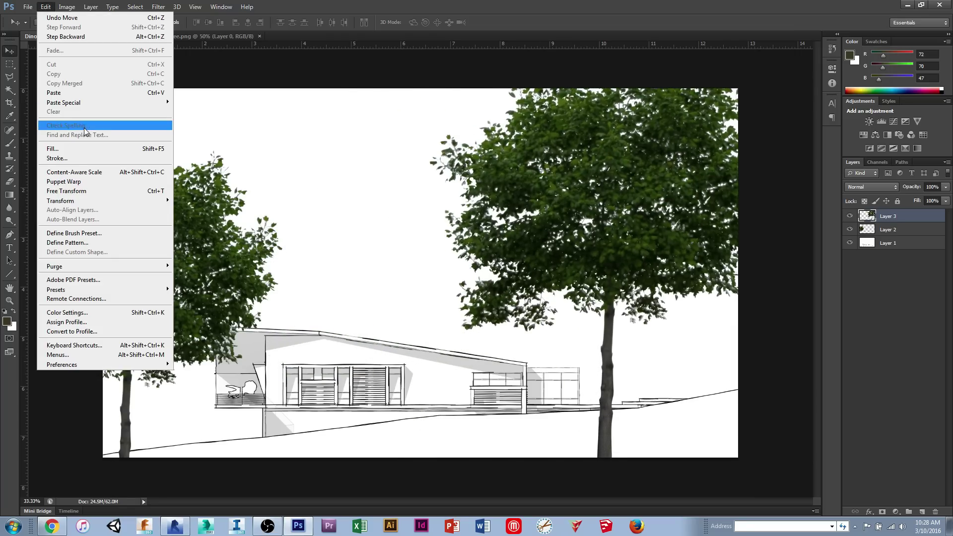
pyautogui.moveTo(94, 207)
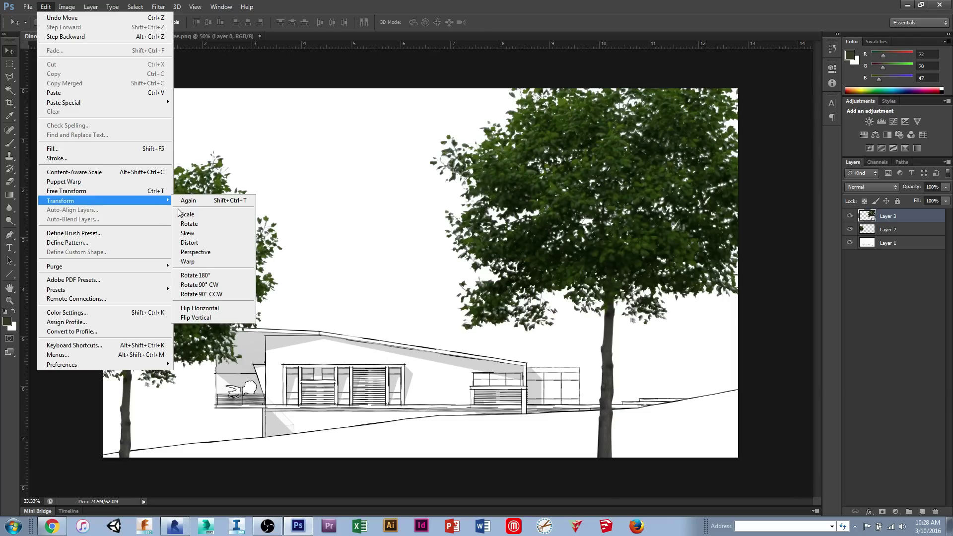
pyautogui.click(179, 215)
pyautogui.moveTo(426, 493); pyautogui.dragTo(658, 217)
pyautogui.moveTo(708, 155); pyautogui.dragTo(659, 343)
pyautogui.moveTo(606, 403); pyautogui.dragTo(570, 381)
pyautogui.moveTo(642, 374); pyautogui.dragTo(657, 373)
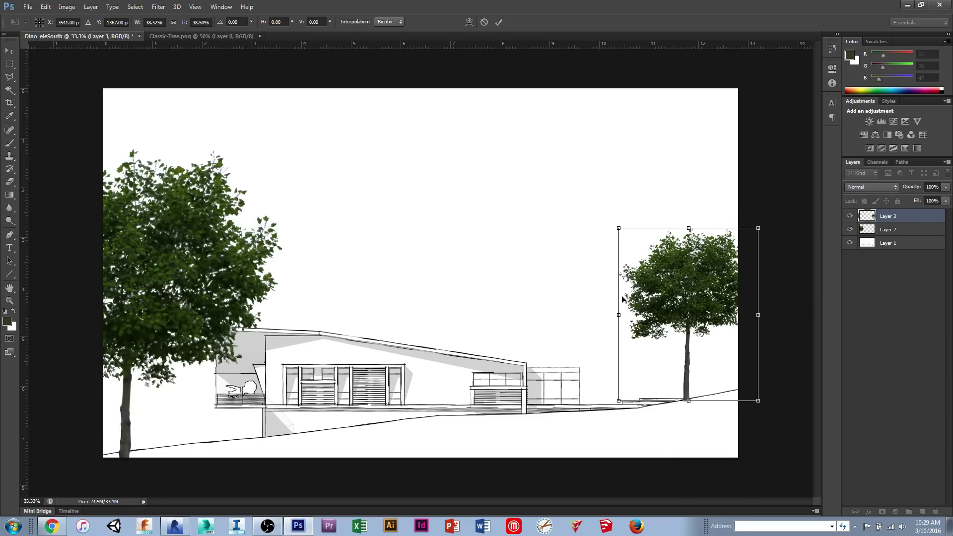
pyautogui.press('Return')
# Paste a third tree copy over the building's right end and flip it horizontally
pyautogui.hotkey('ctrl', 'v')
pyautogui.moveTo(484, 260); pyautogui.dragTo(576, 230)
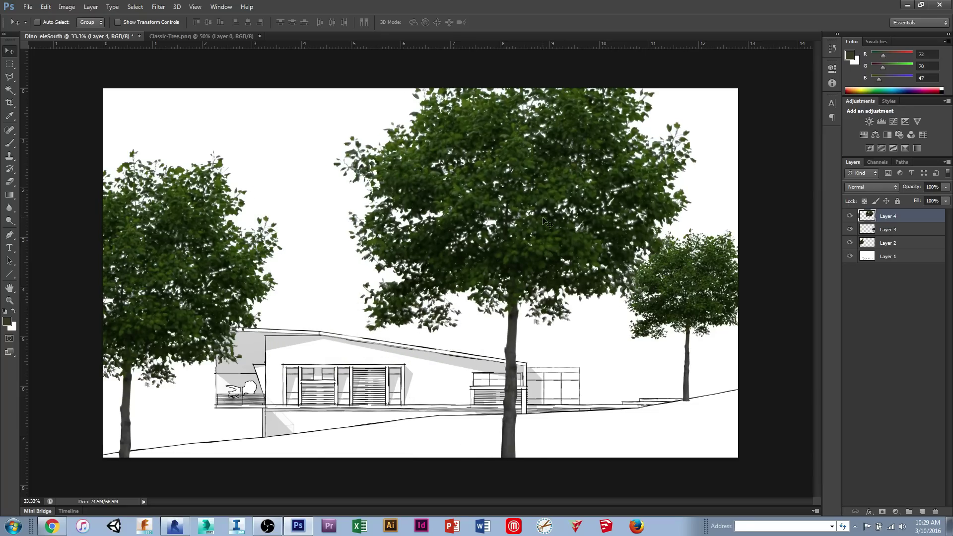
pyautogui.click(45, 7)
pyautogui.moveTo(71, 206)
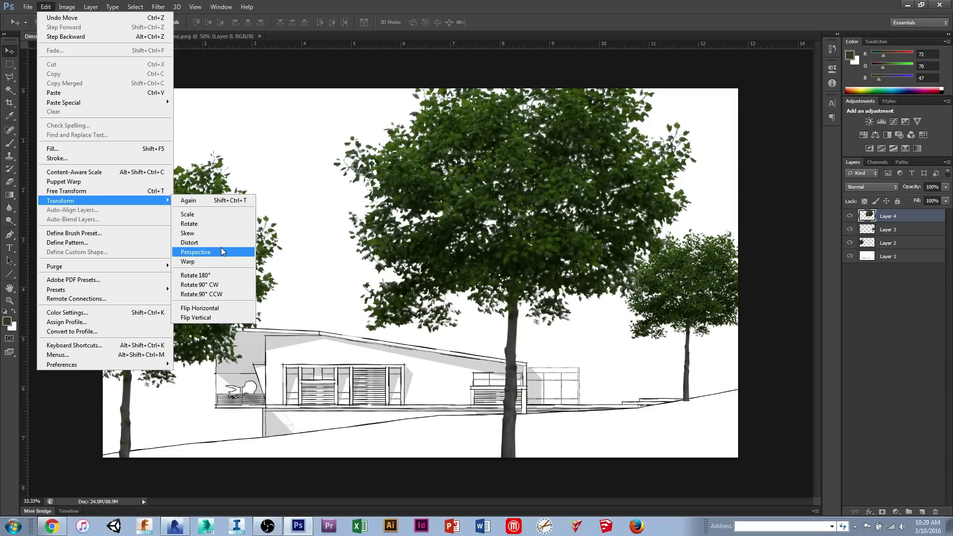
pyautogui.click(218, 307)
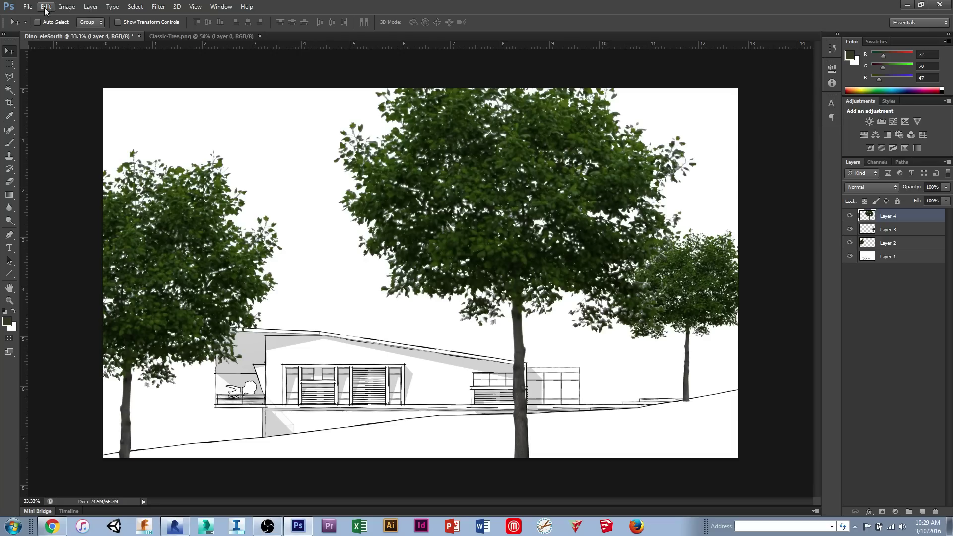
# Scale the flipped tree to about 27% and stand it on the ground line in front of the building's right end
pyautogui.click(46, 9)
pyautogui.moveTo(110, 202)
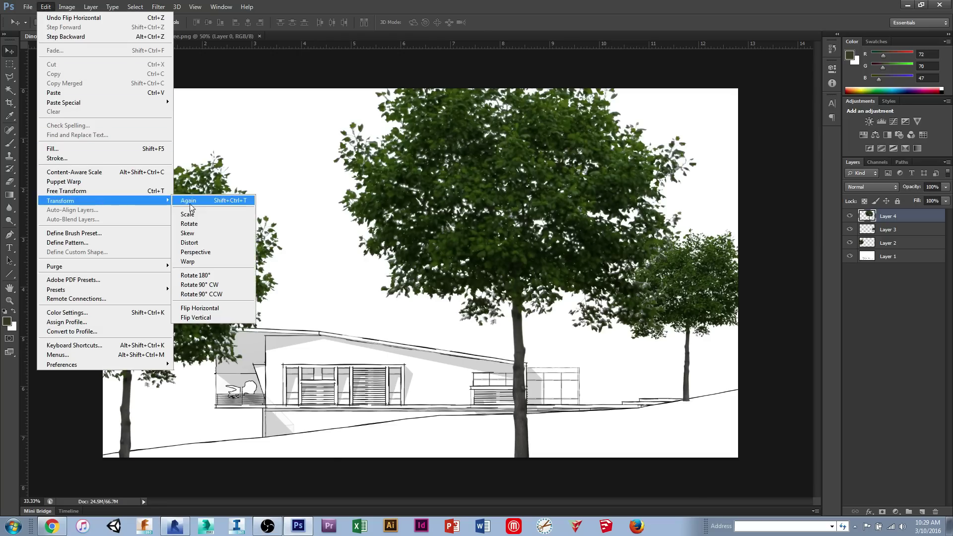
pyautogui.click(218, 214)
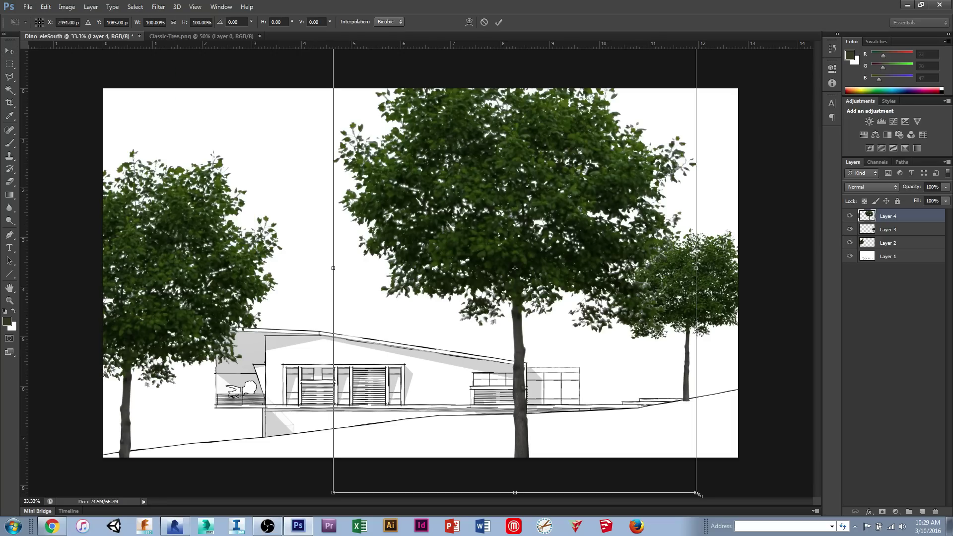
pyautogui.moveTo(696, 492); pyautogui.dragTo(535, 399)
pyautogui.moveTo(569, 292); pyautogui.dragTo(563, 292)
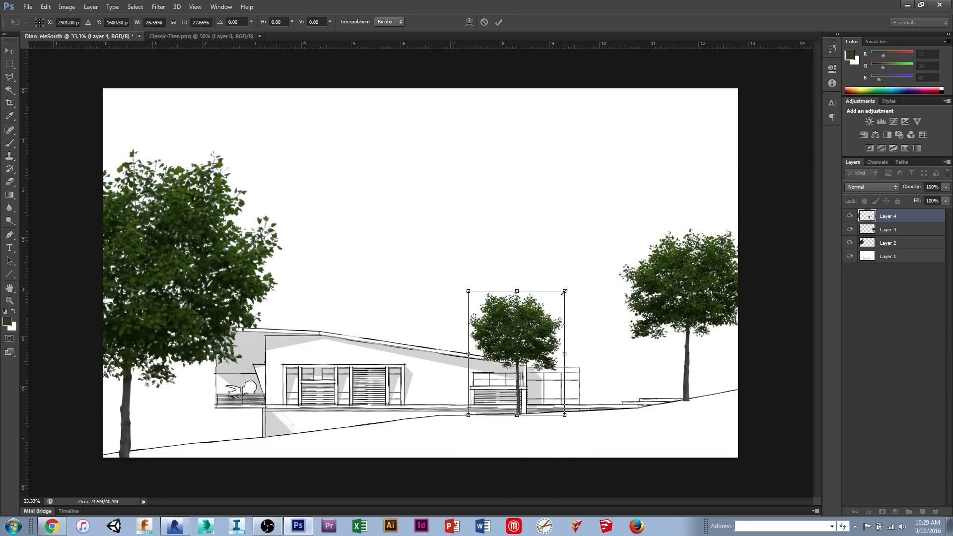
pyautogui.press('Return')
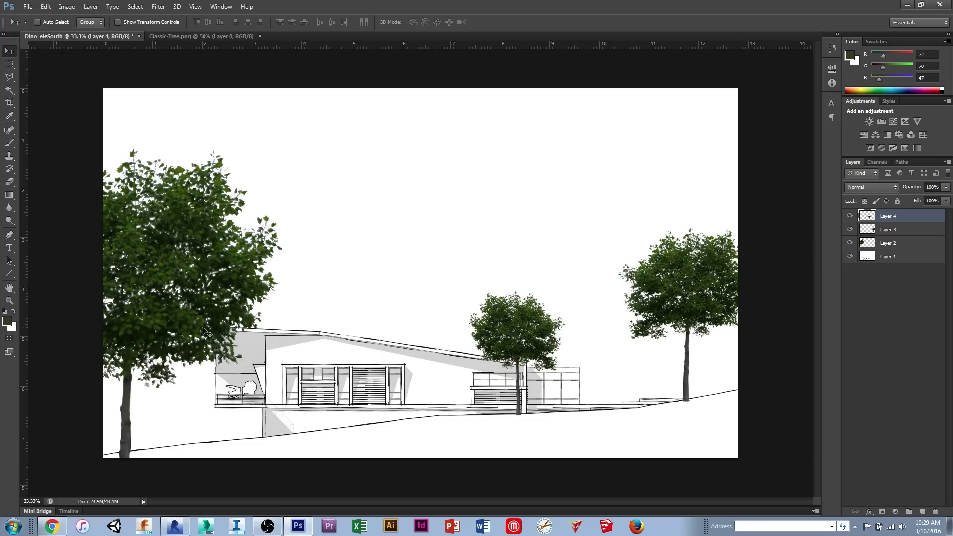
# Get a close view of the tree in front of the building's right end and activate the Eraser tool
pyautogui.click(9, 301)
pyautogui.click(528, 382)
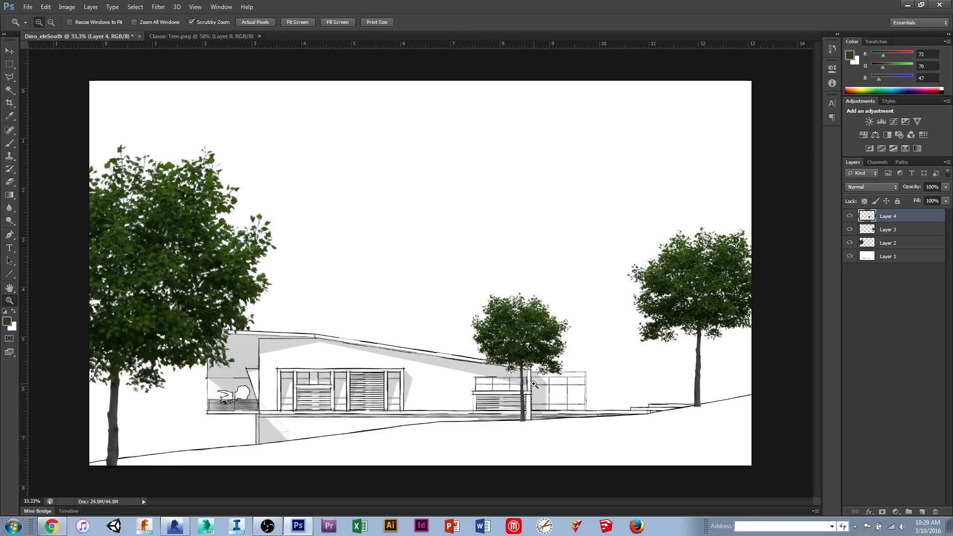
pyautogui.click(529, 382)
pyautogui.click(529, 383)
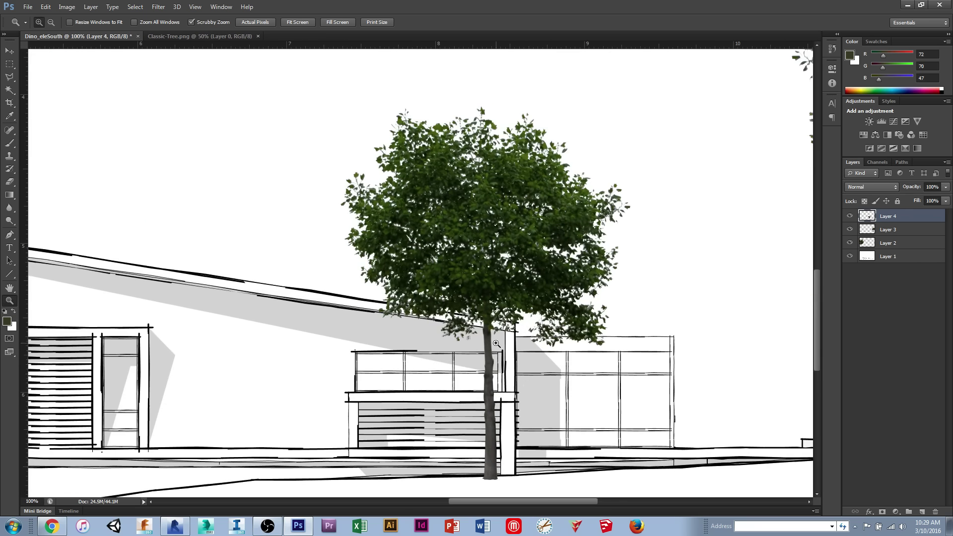
pyautogui.click(496, 343)
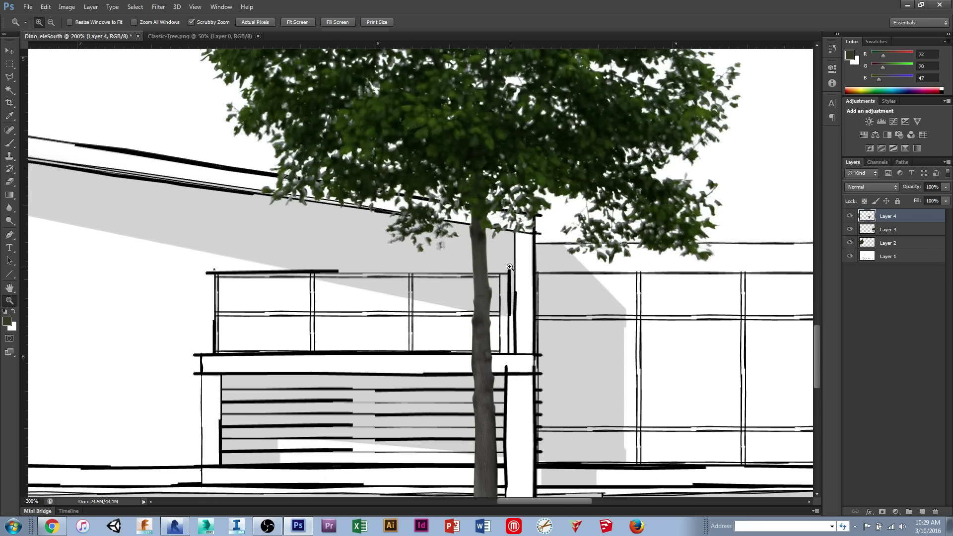
pyautogui.scroll(-2, 514, 288)
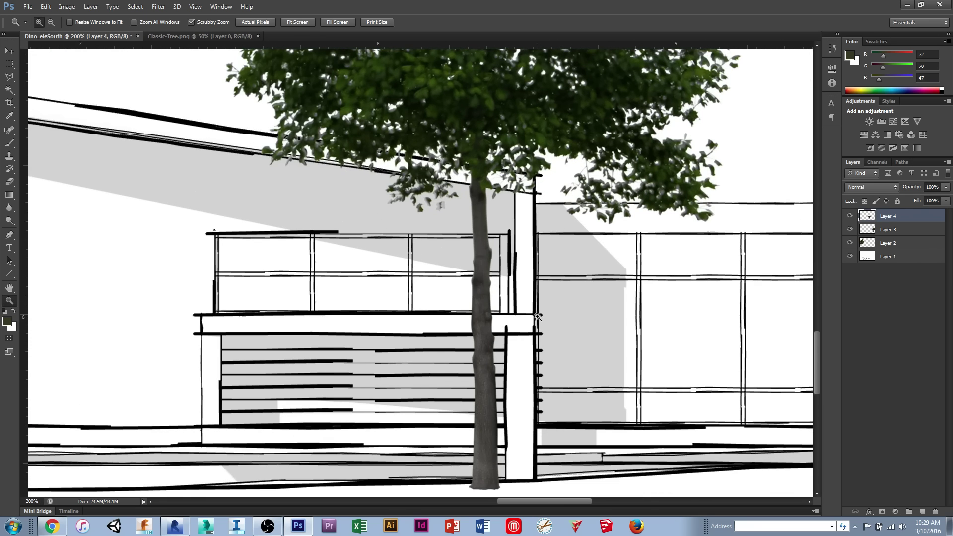
pyautogui.keyDown('alt'); pyautogui.click(537, 316); pyautogui.keyUp('alt')
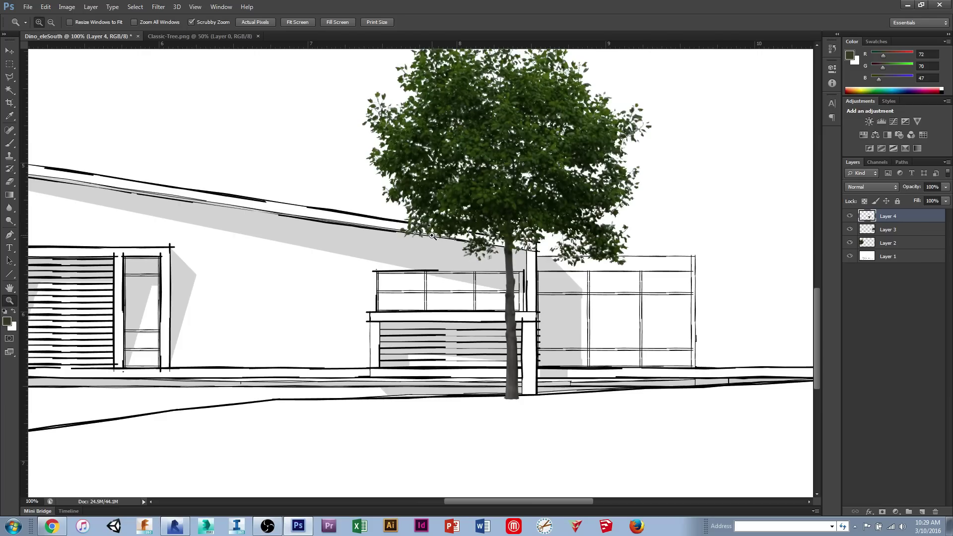
pyautogui.click(10, 145)
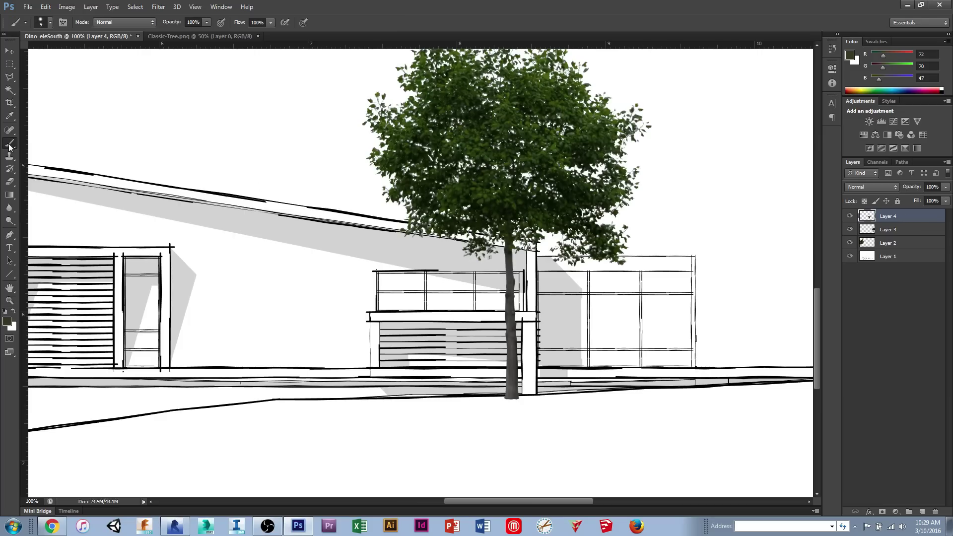
pyautogui.click(9, 181)
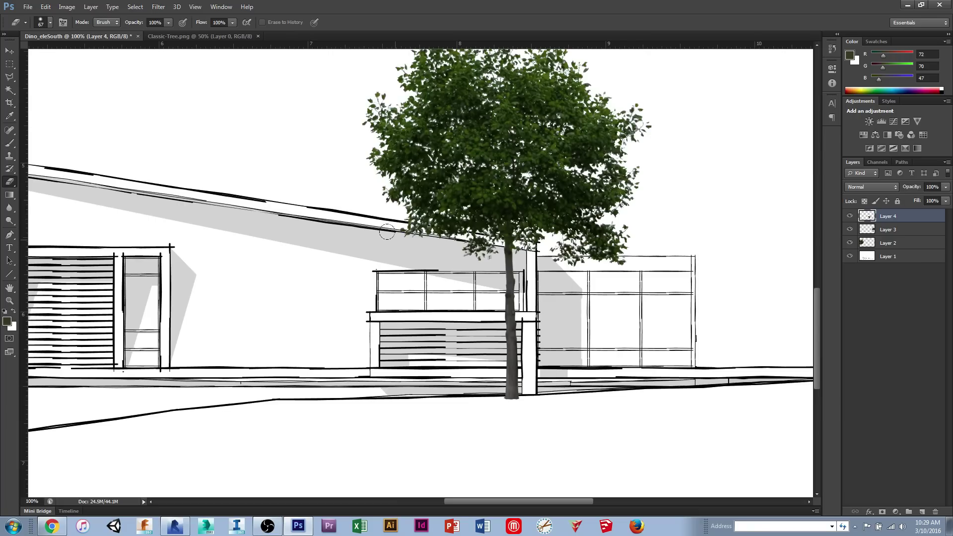
# Try to erase the foliage and upper trunk below the roof line with the soft-edged eraser
pyautogui.moveTo(389, 229)
pyautogui.mouseDown()
pyautogui.moveTo(526, 246)
pyautogui.moveTo(516, 247)
pyautogui.mouseUp()
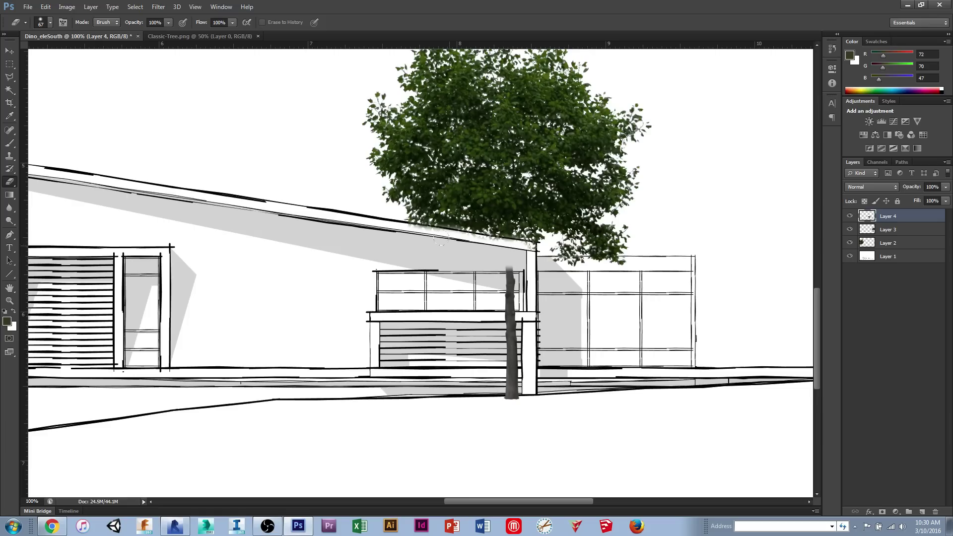
pyautogui.click(46, 7)
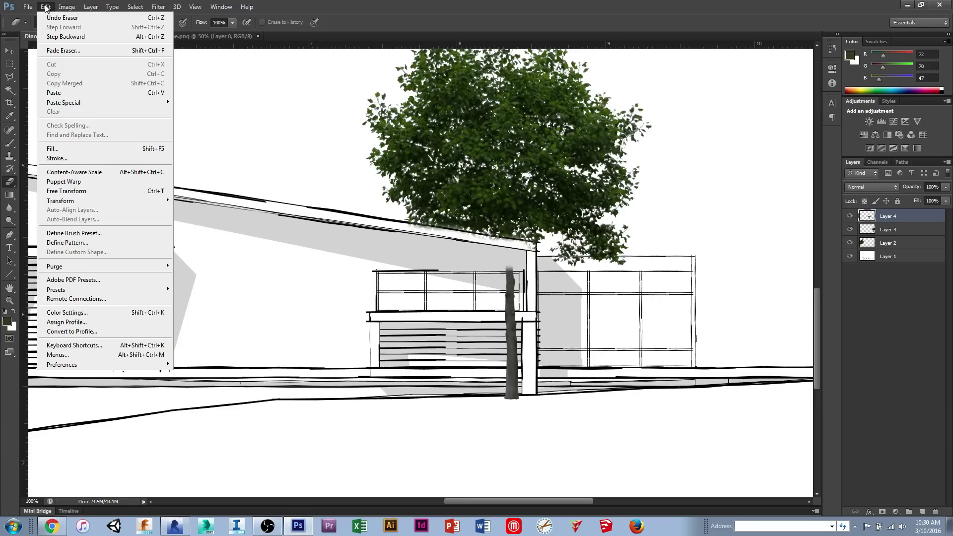
pyautogui.click(54, 17)
# Increase the eraser's hardness and erase the small tree's trunk and all foliage in front of the building, along the roof line
pyautogui.click(49, 23)
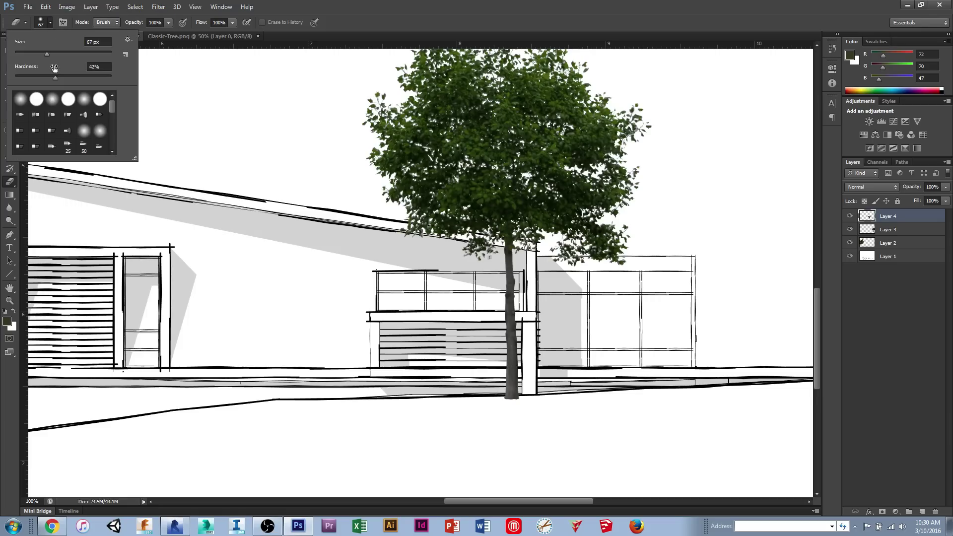
pyautogui.moveTo(55, 77); pyautogui.dragTo(99, 86)
pyautogui.press('Return')
pyautogui.moveTo(391, 230)
pyautogui.mouseDown()
pyautogui.moveTo(515, 247)
pyautogui.moveTo(502, 281)
pyautogui.moveTo(498, 395)
pyautogui.mouseUp()
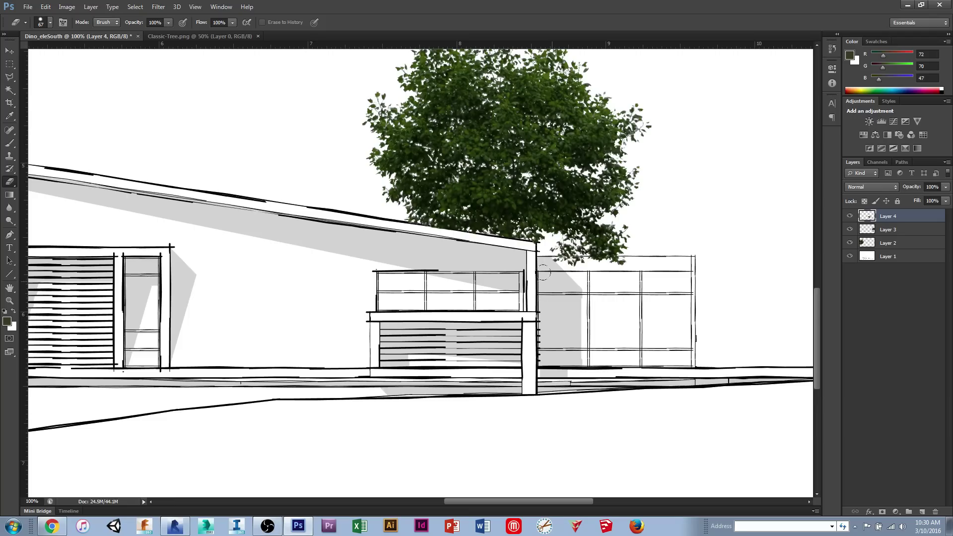
pyautogui.moveTo(546, 264); pyautogui.dragTo(606, 264)
pyautogui.scroll(3, 571, 348)
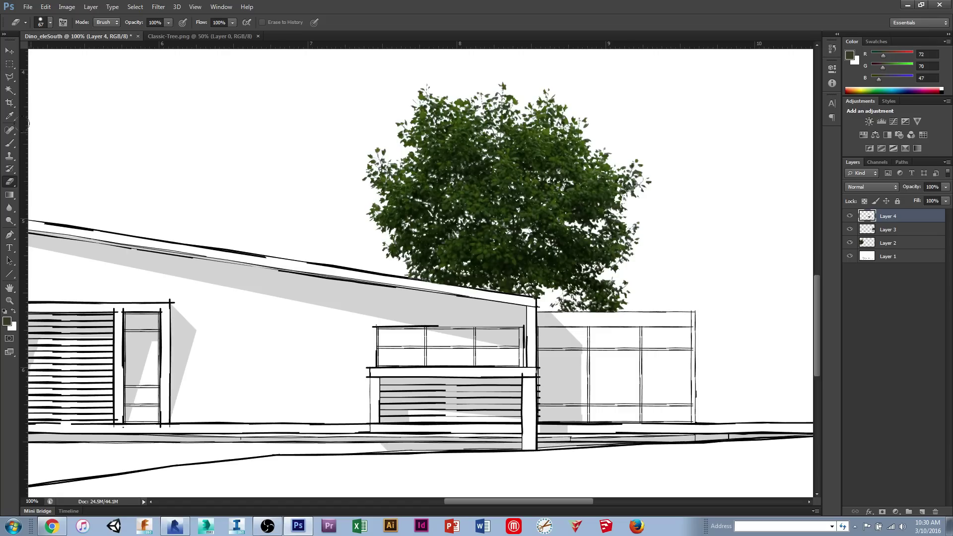
# Desaturate the large tree at the drawing's left edge and lower its layer opacity to 63%
pyautogui.click(9, 301)
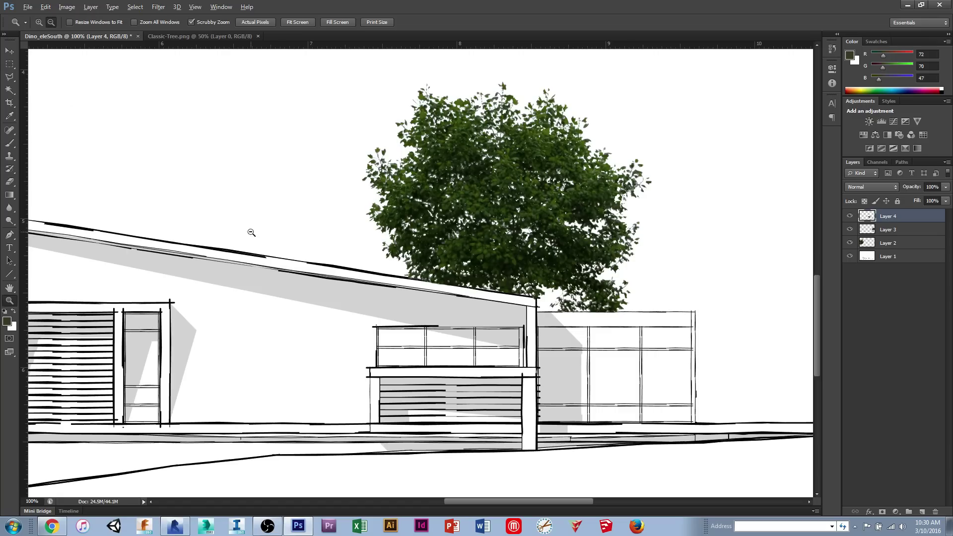
pyautogui.keyDown('alt'); pyautogui.click(512, 238); pyautogui.keyUp('alt')
pyautogui.keyDown('alt'); pyautogui.click(518, 238); pyautogui.keyUp('alt')
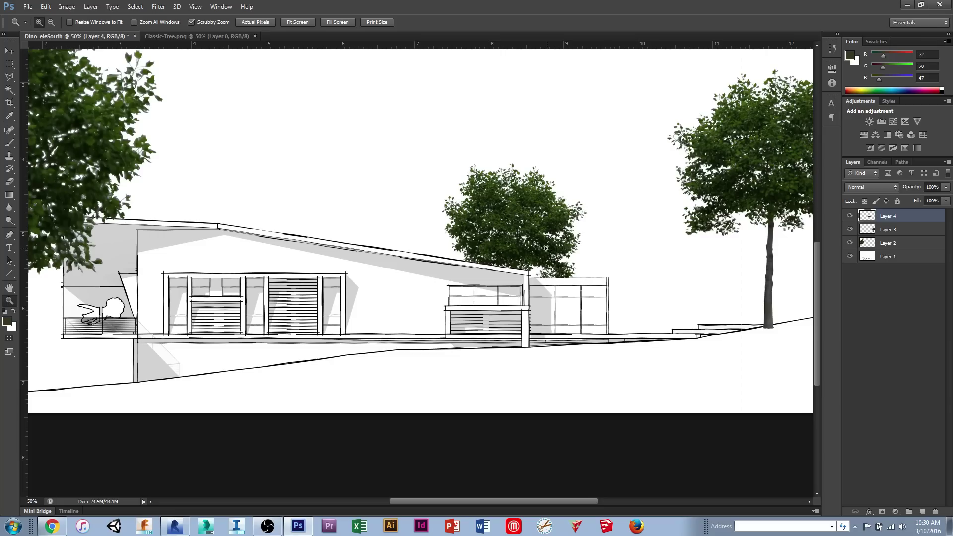
pyautogui.keyDown('alt'); pyautogui.click(437, 250); pyautogui.keyUp('alt')
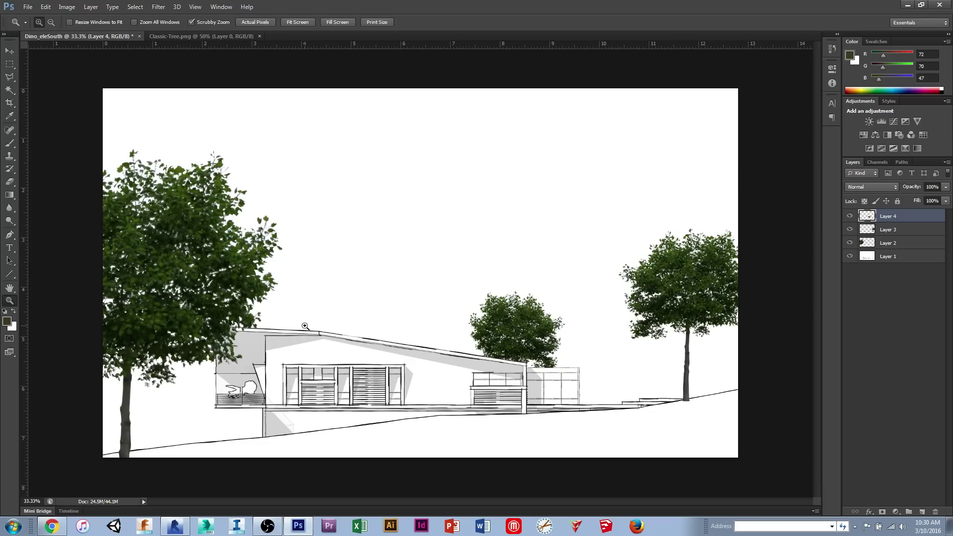
pyautogui.click(897, 244)
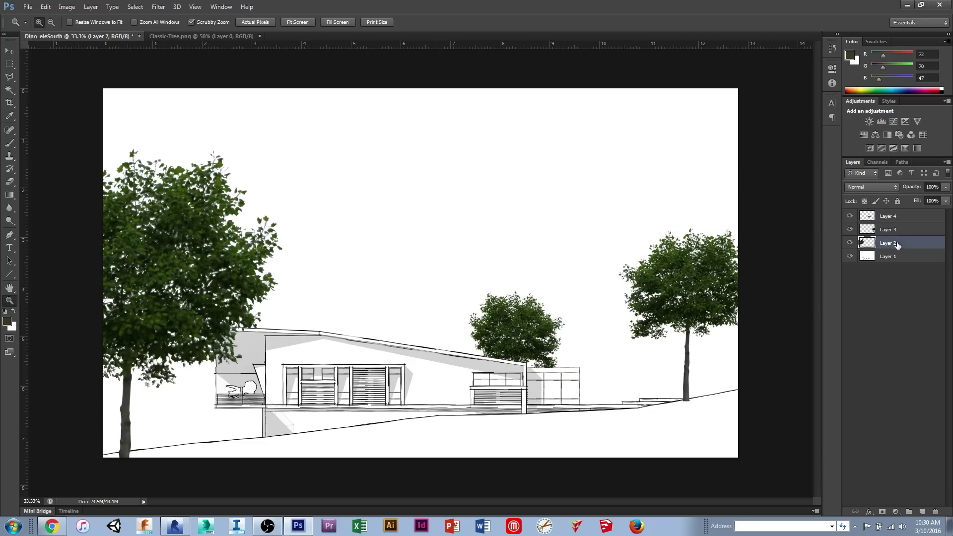
pyautogui.click(66, 7)
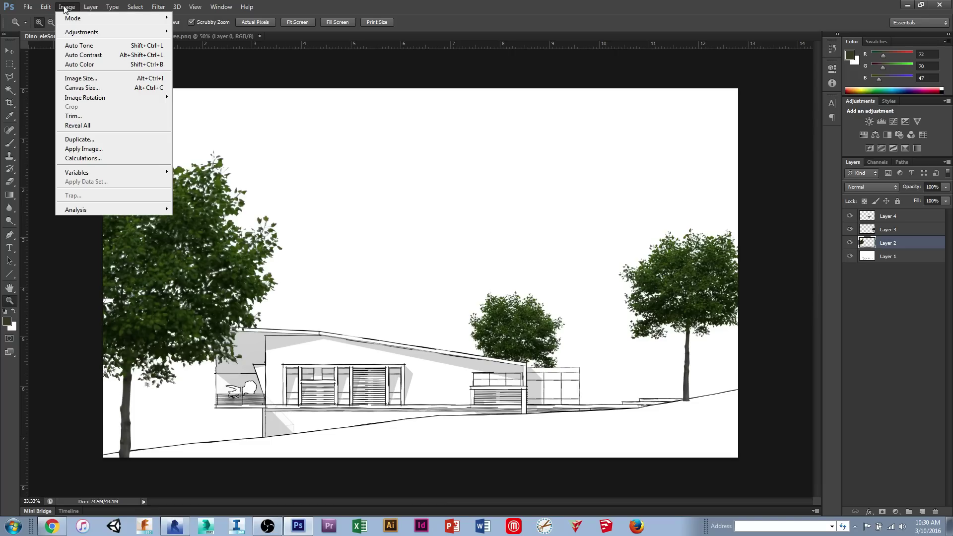
pyautogui.moveTo(84, 33)
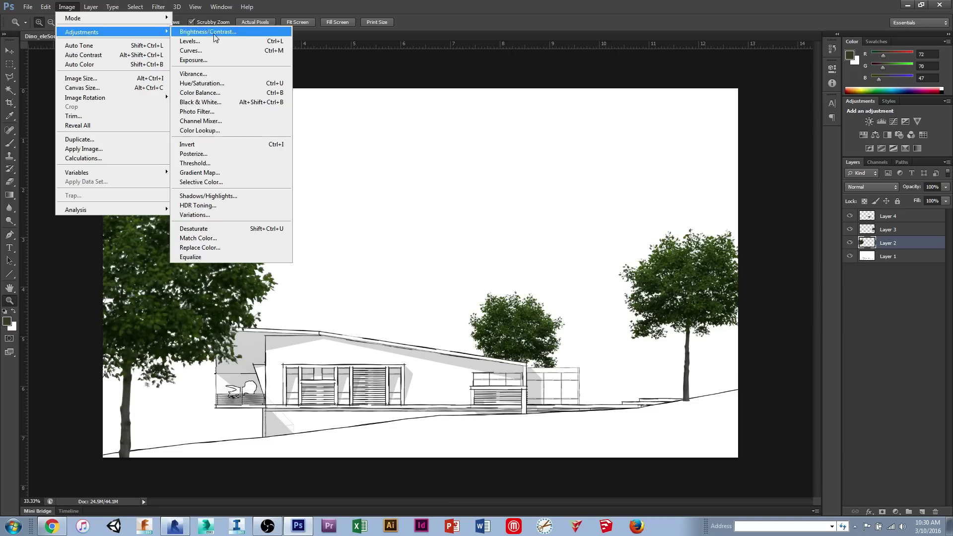
pyautogui.click(211, 229)
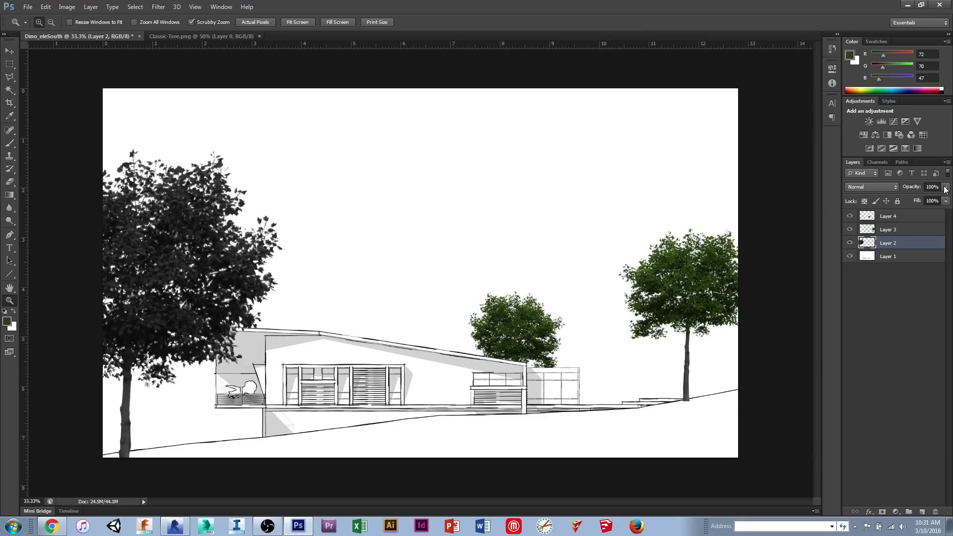
pyautogui.moveTo(944, 190); pyautogui.dragTo(926, 197)
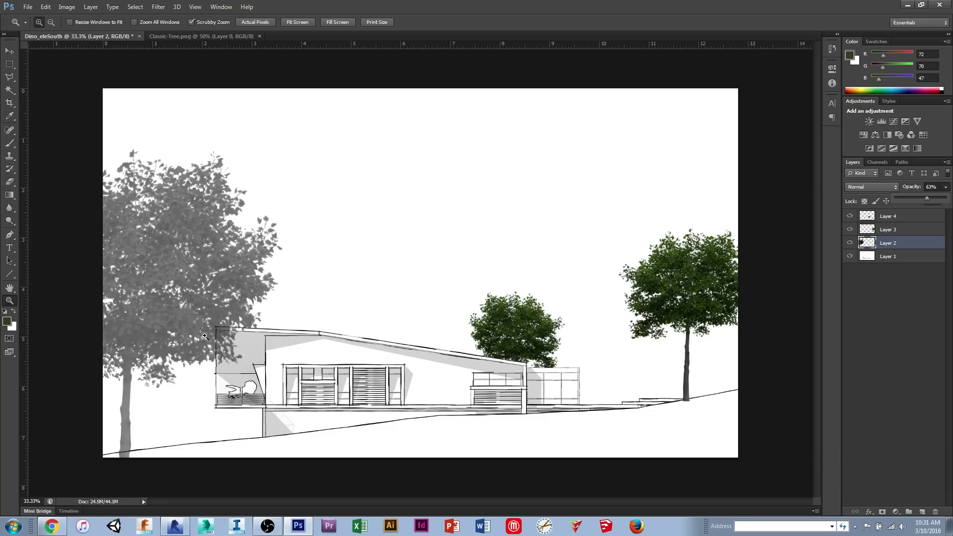
# Apply a Brightness/Contrast adjustment to the large tree using Use Legacy, with brightness 31 and strongly reduced contrast
pyautogui.click(66, 7)
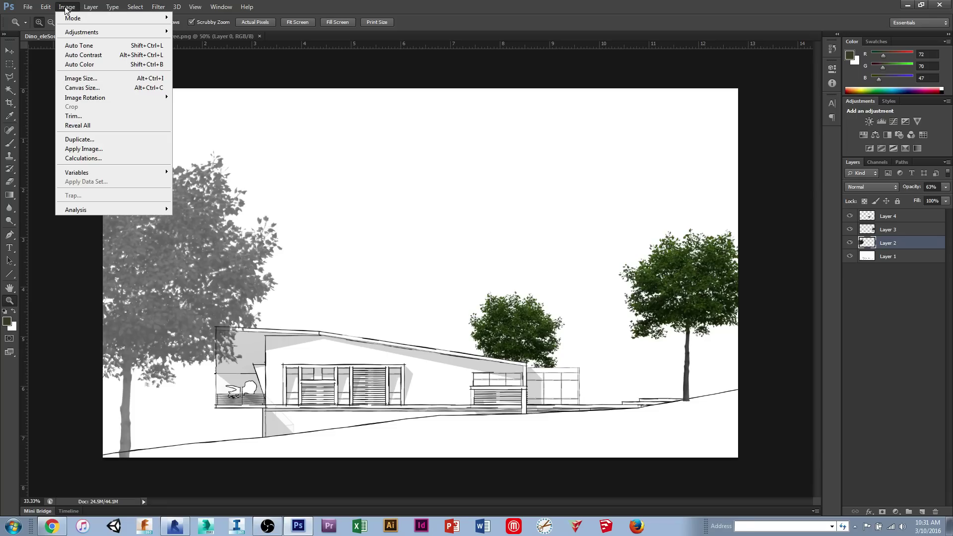
pyautogui.moveTo(99, 32)
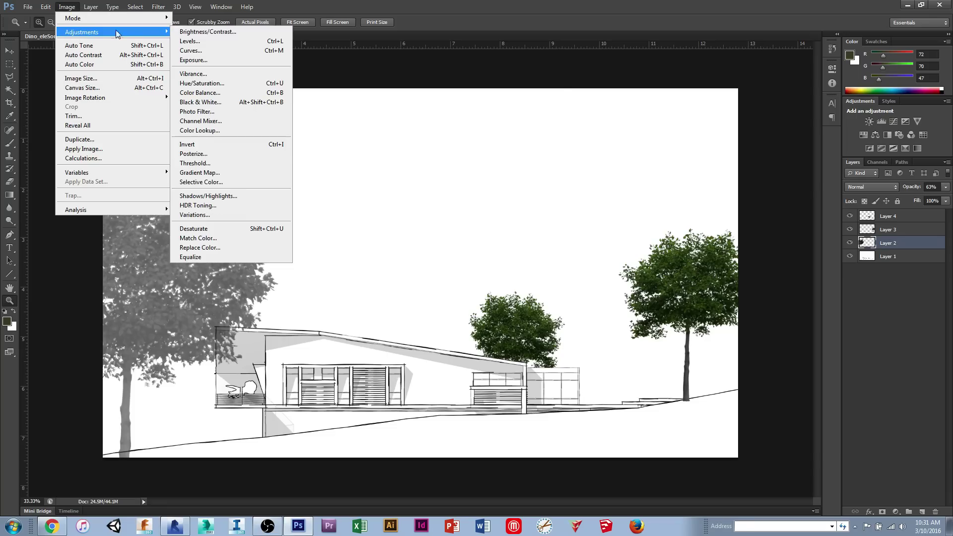
pyautogui.click(201, 28)
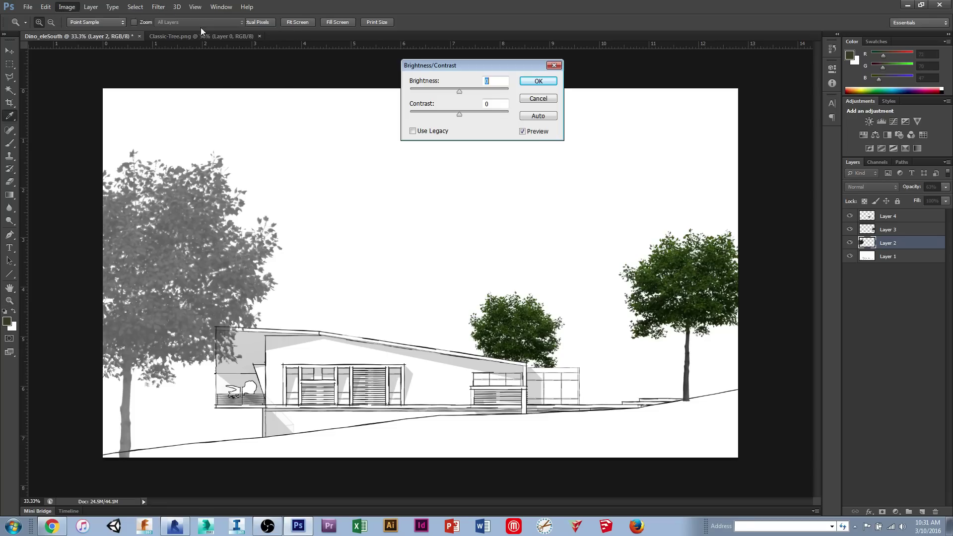
pyautogui.click(413, 132)
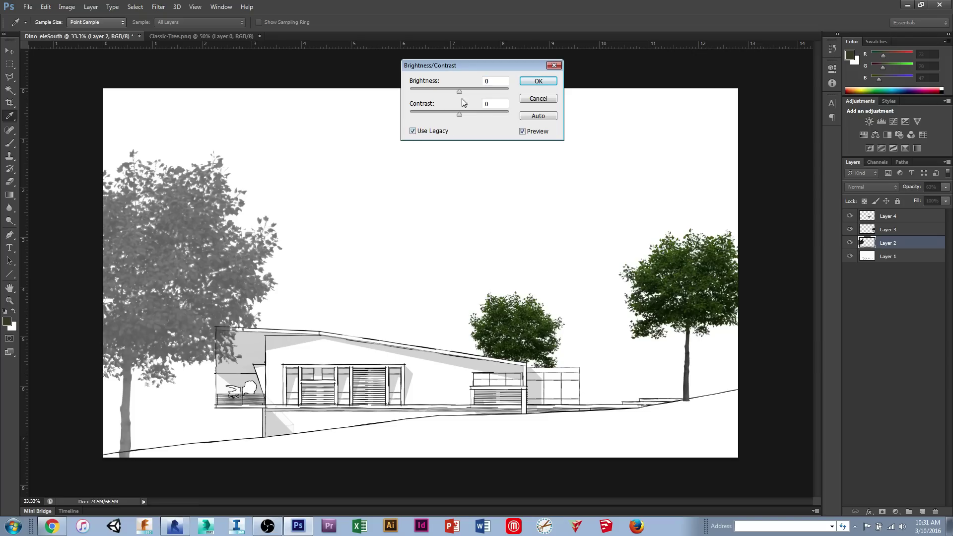
pyautogui.moveTo(460, 92); pyautogui.dragTo(456, 116)
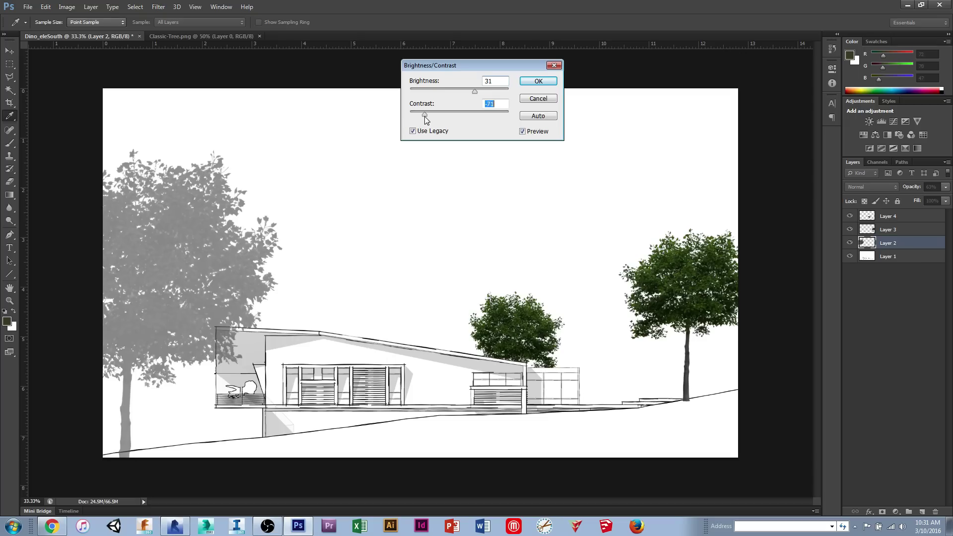
pyautogui.moveTo(422, 116); pyautogui.dragTo(425, 116)
pyautogui.moveTo(424, 114); pyautogui.dragTo(397, 117)
pyautogui.moveTo(415, 116); pyautogui.dragTo(428, 119)
pyautogui.click(538, 81)
pyautogui.press('z')
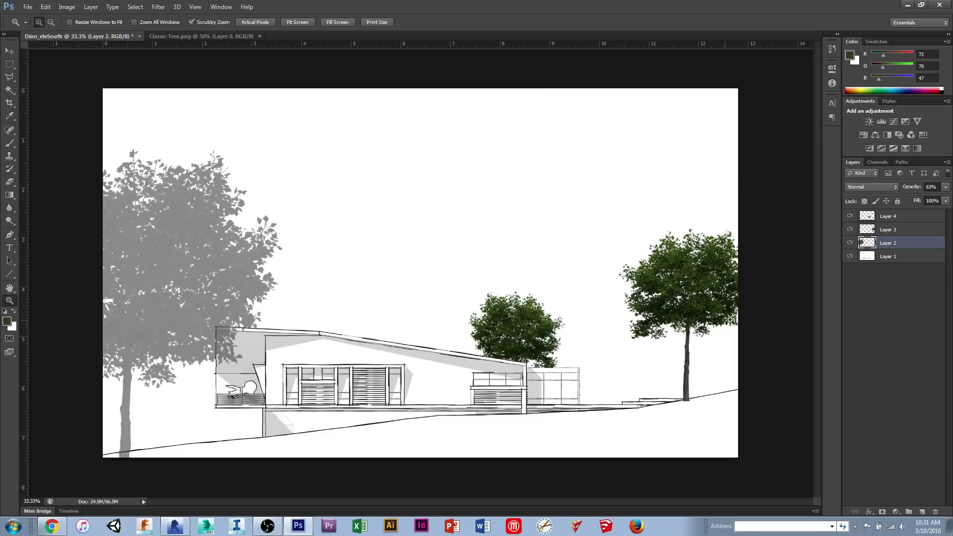
# Desaturate the tree on the slope at the drawing's right edge
pyautogui.click(926, 230)
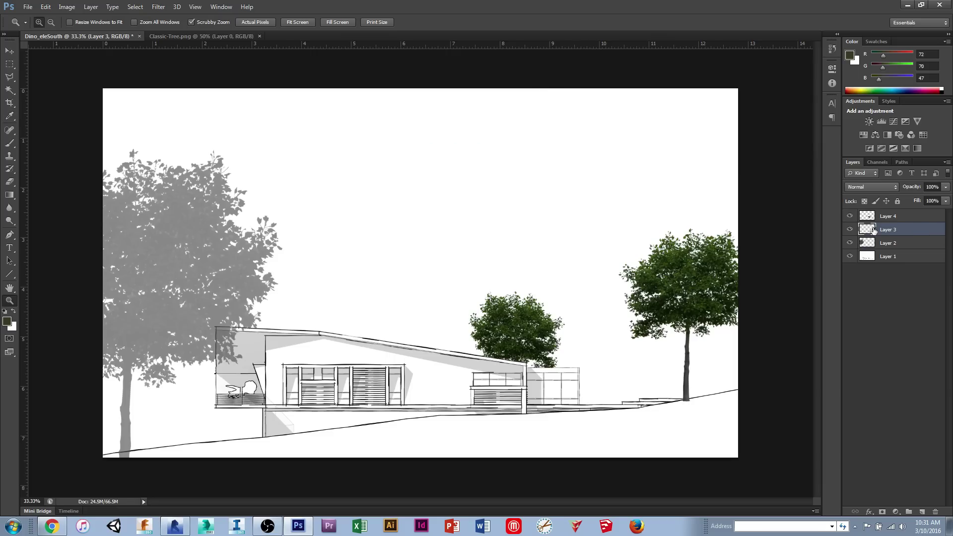
pyautogui.click(67, 7)
pyautogui.moveTo(76, 33)
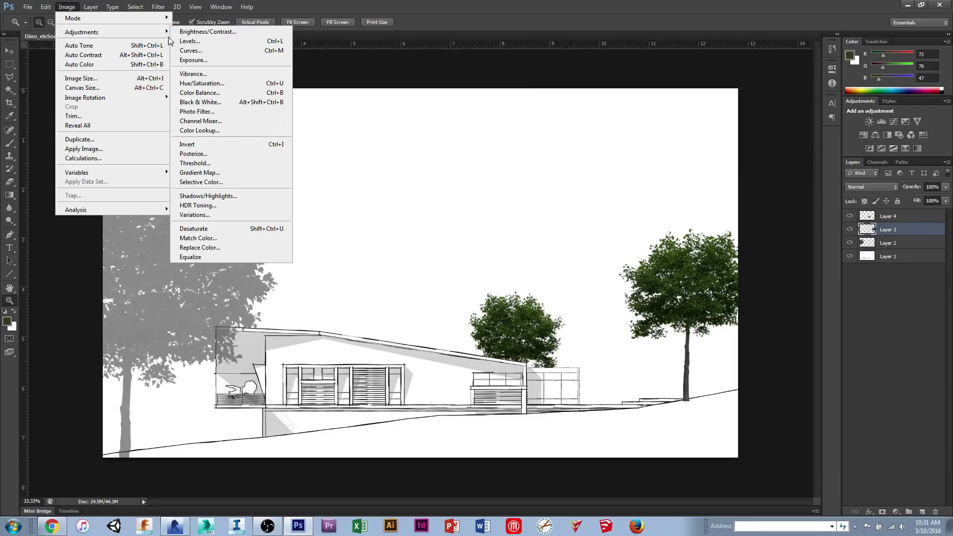
pyautogui.click(231, 230)
# Adjust the right-edge tree with legacy Brightness/Contrast at brightness 19 and contrast -46, and set its layer opacity to 43%
pyautogui.click(66, 7)
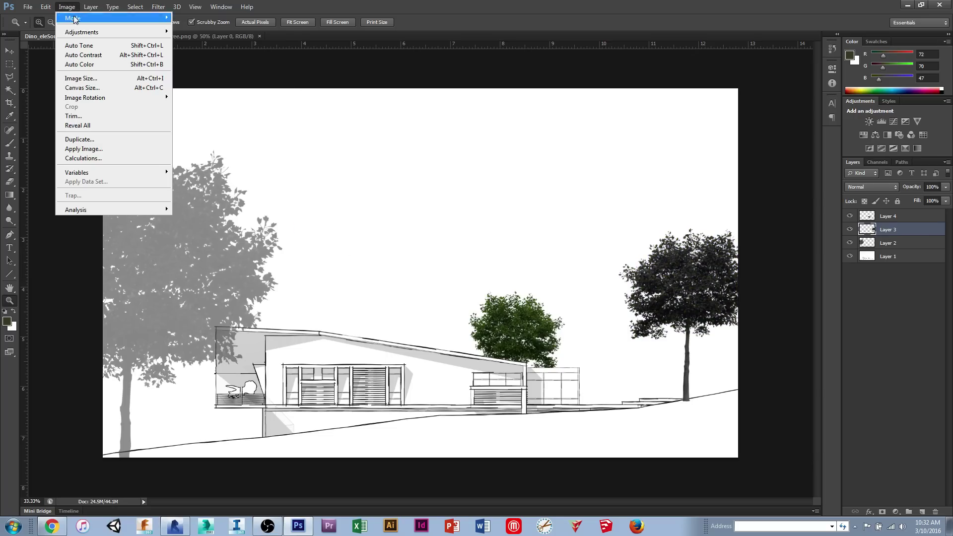
pyautogui.moveTo(75, 32)
pyautogui.click(182, 31)
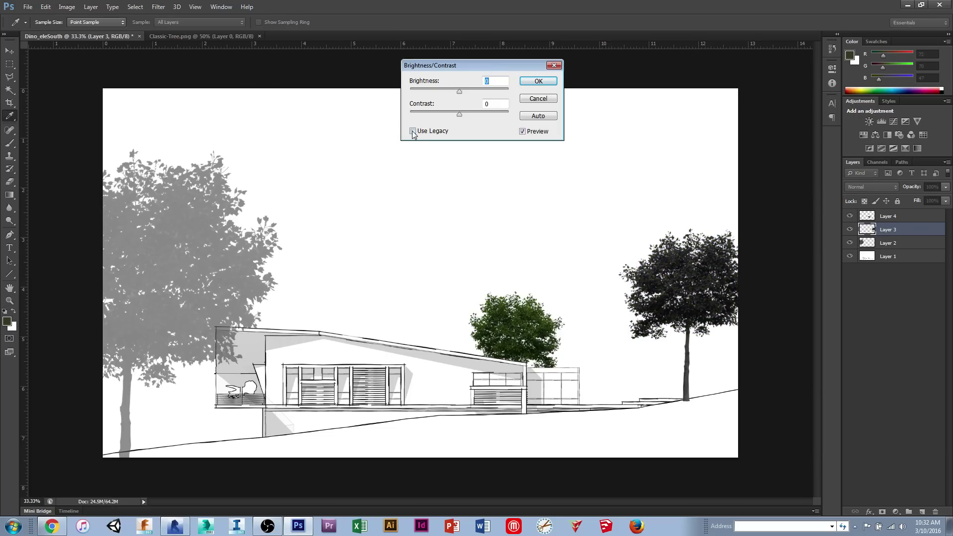
pyautogui.moveTo(439, 117); pyautogui.dragTo(468, 92)
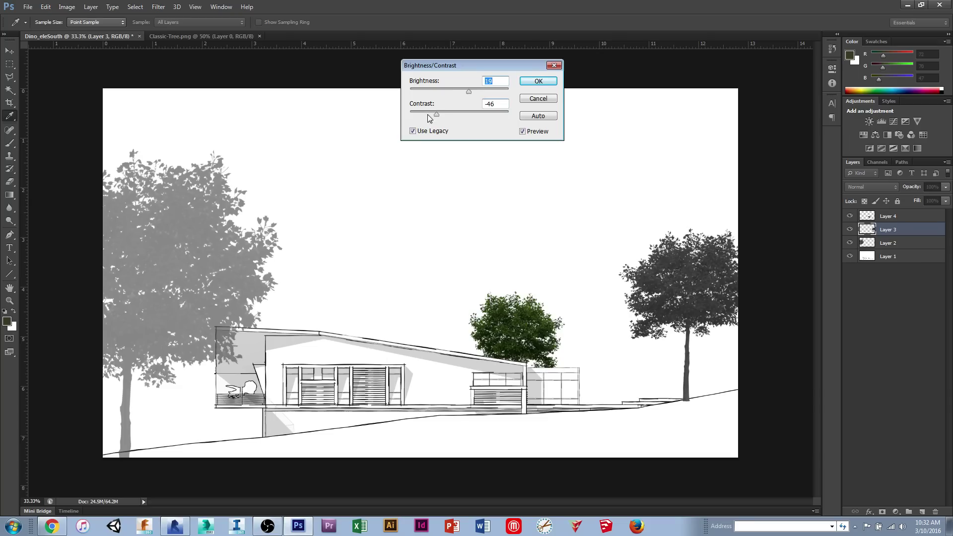
pyautogui.click(538, 81)
pyautogui.press('z')
pyautogui.click(945, 186)
pyautogui.moveTo(945, 198); pyautogui.dragTo(919, 200)
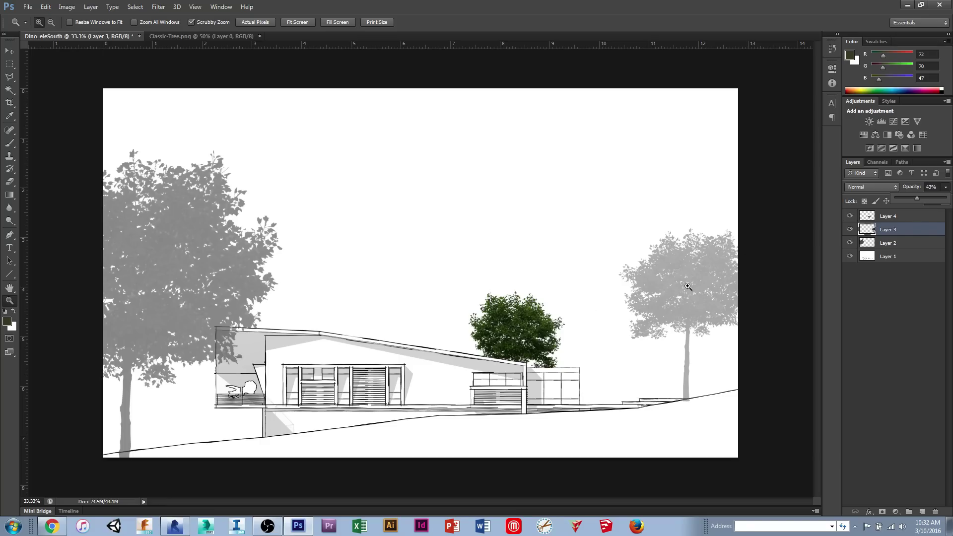
# Desaturate the small tree behind the building's right end on Layer 4
pyautogui.click(918, 228)
pyautogui.click(901, 217)
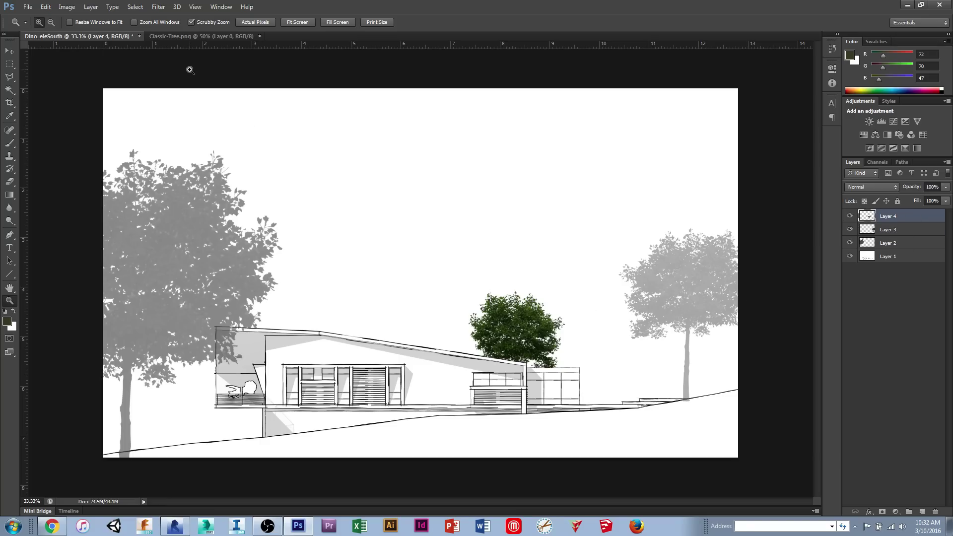
pyautogui.click(67, 7)
pyautogui.moveTo(132, 33)
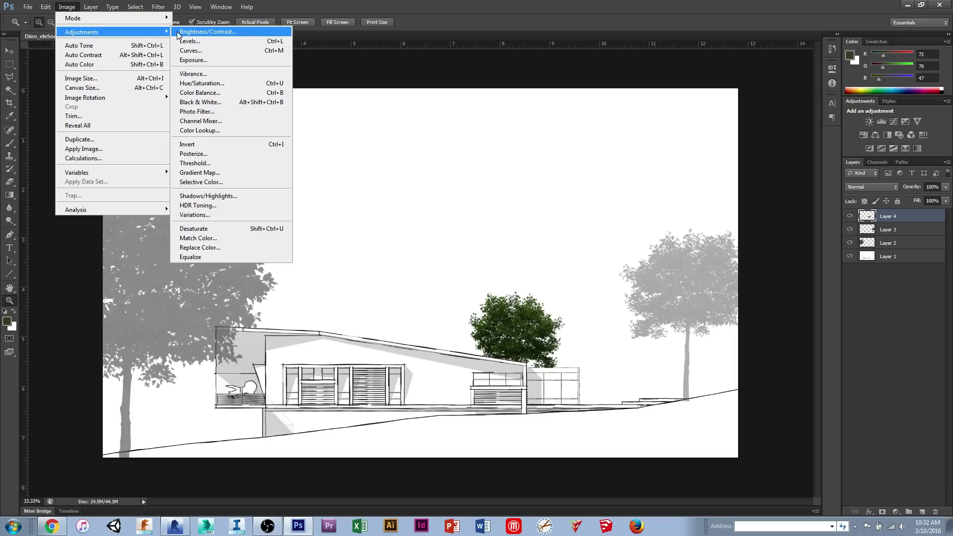
pyautogui.click(215, 228)
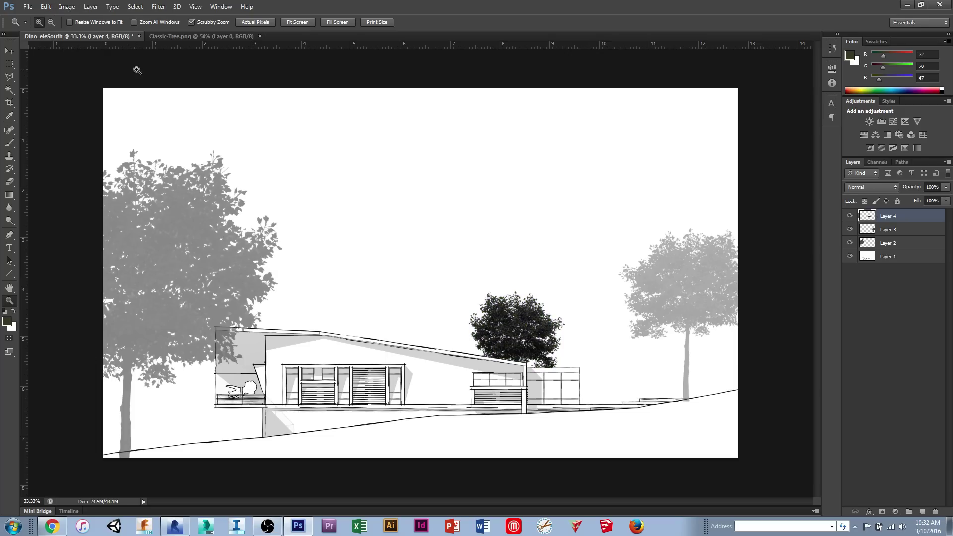
# Adjust the small tree with legacy Brightness/Contrast at brightness 32 and contrast -75, and set its layer opacity to 15%
pyautogui.click(67, 7)
pyautogui.moveTo(139, 34)
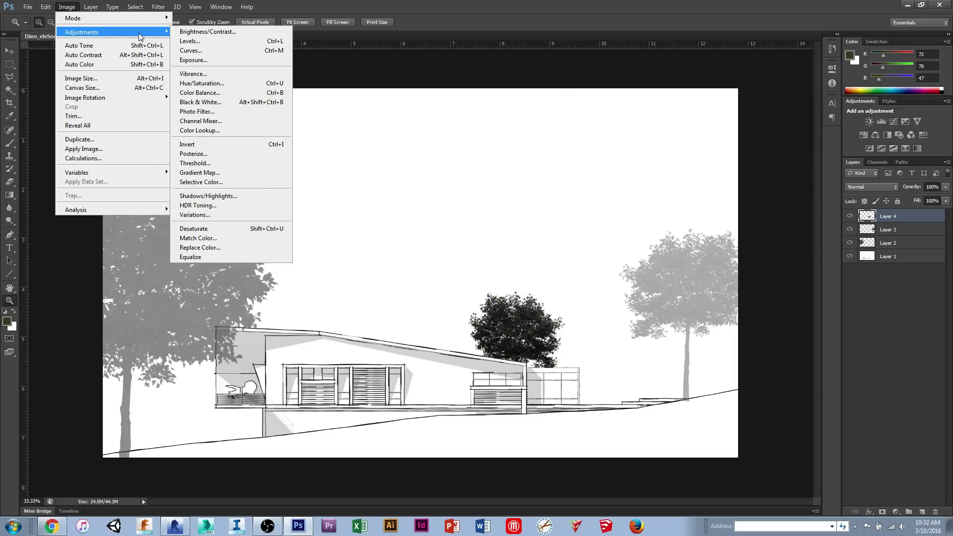
pyautogui.click(198, 32)
pyautogui.click(414, 131)
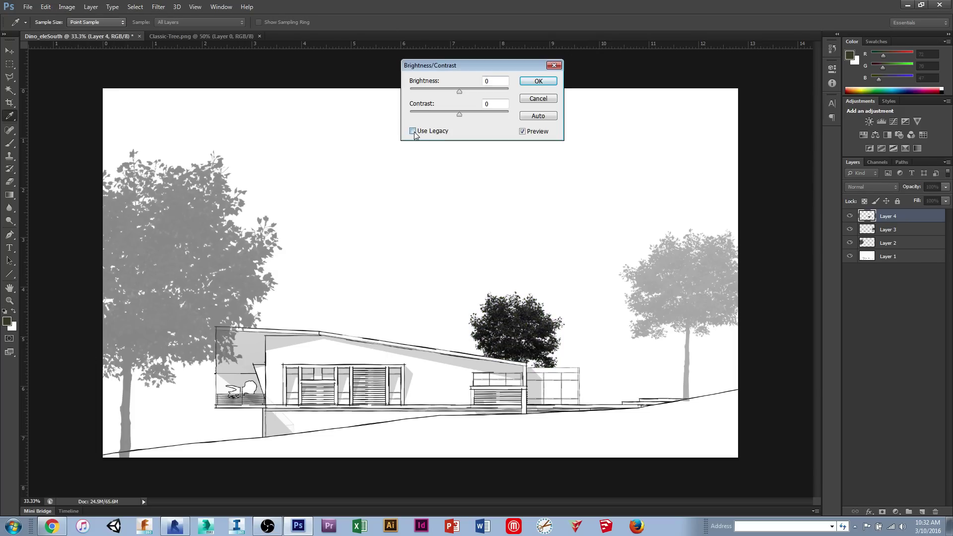
pyautogui.moveTo(459, 116); pyautogui.dragTo(421, 117)
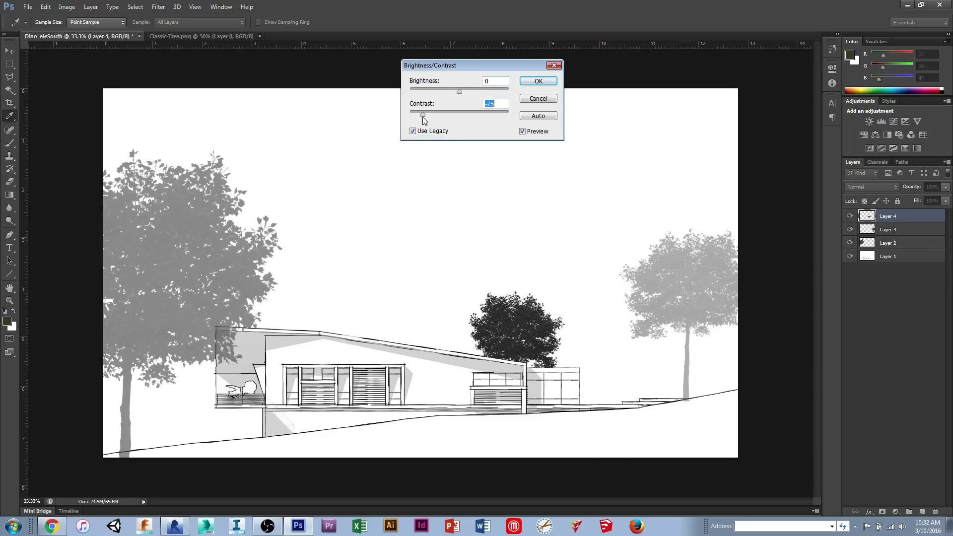
pyautogui.moveTo(459, 90); pyautogui.dragTo(426, 85)
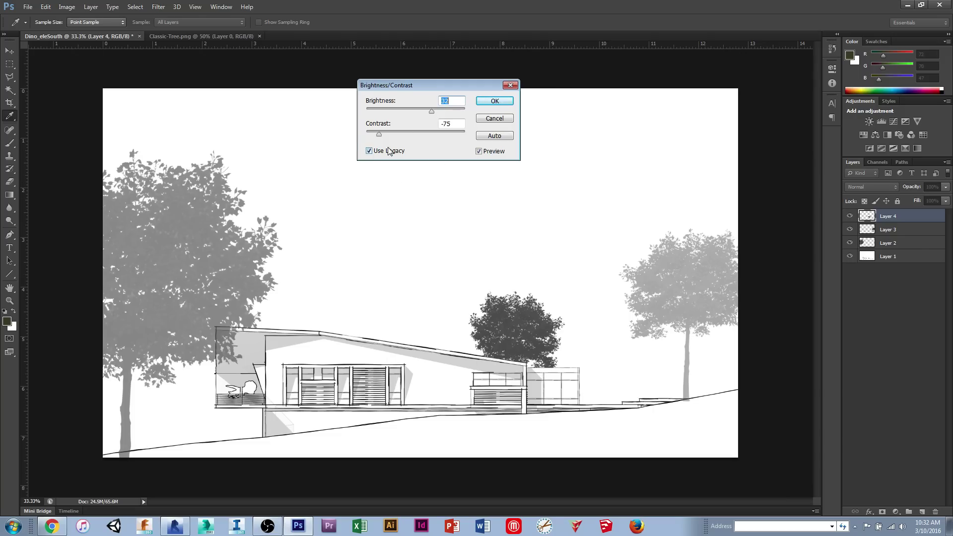
pyautogui.click(495, 101)
pyautogui.press('z')
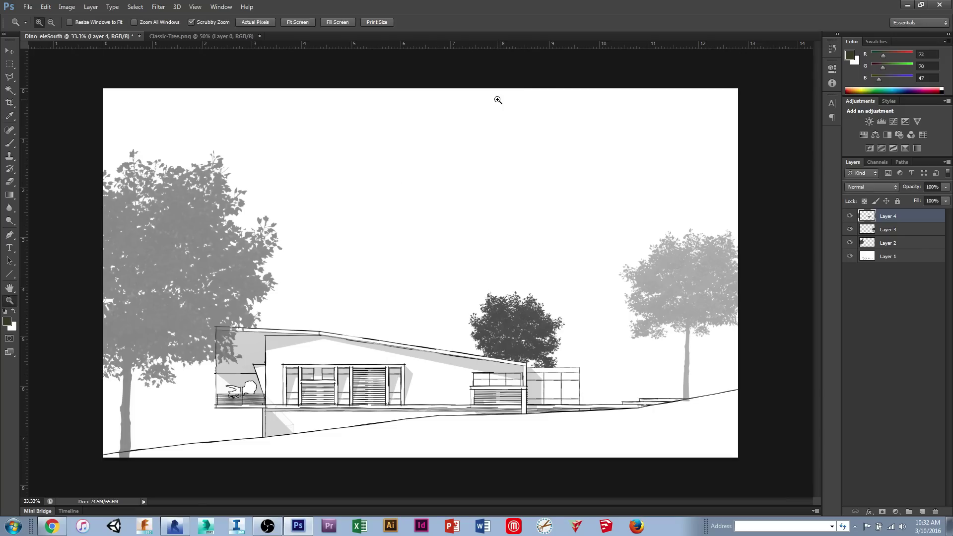
pyautogui.click(945, 187)
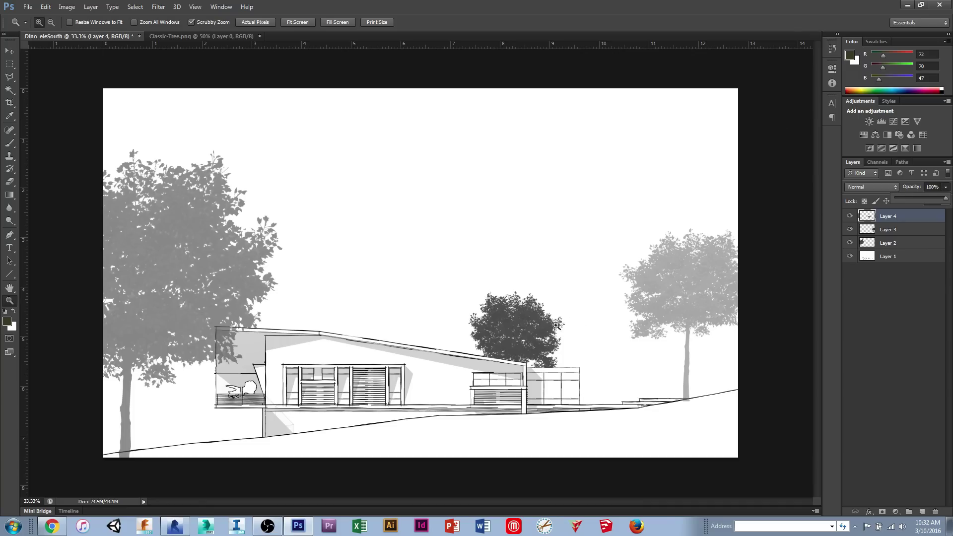
pyautogui.moveTo(944, 201); pyautogui.dragTo(907, 200)
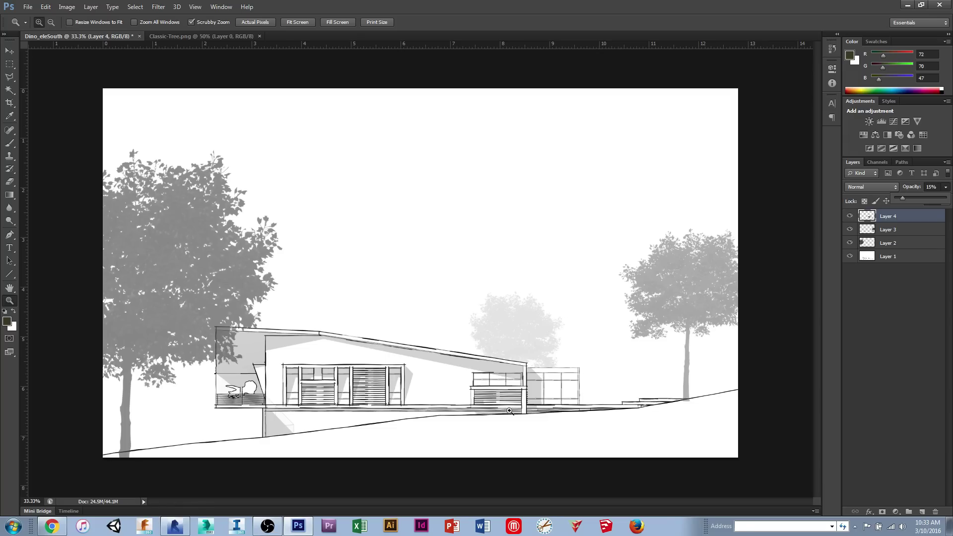
# Switch to Chrome and open the full-size Business Man with Earbuds cutout from its Immediate Entourage page
pyautogui.click(243, 398)
pyautogui.click(244, 397)
pyautogui.click(246, 396)
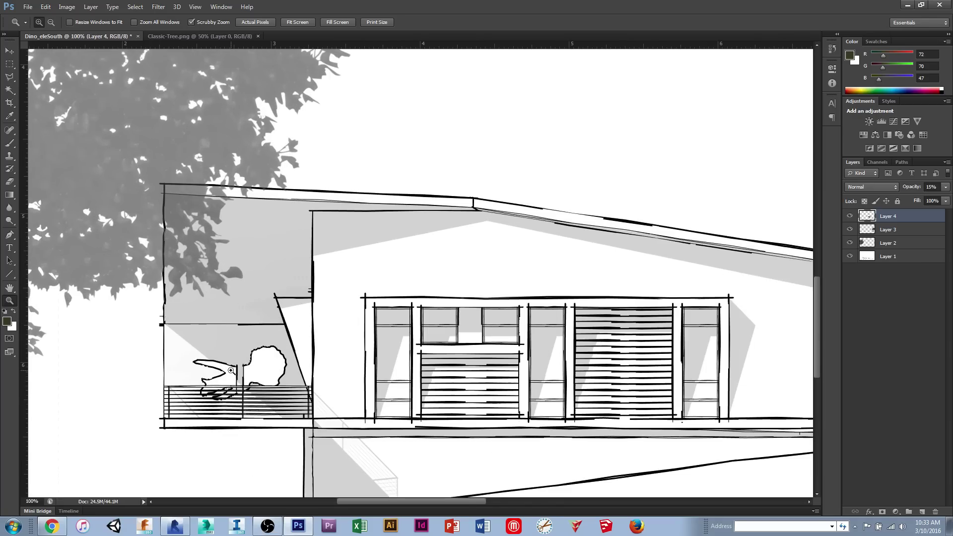
pyautogui.hotkey('alt', 'Tab')
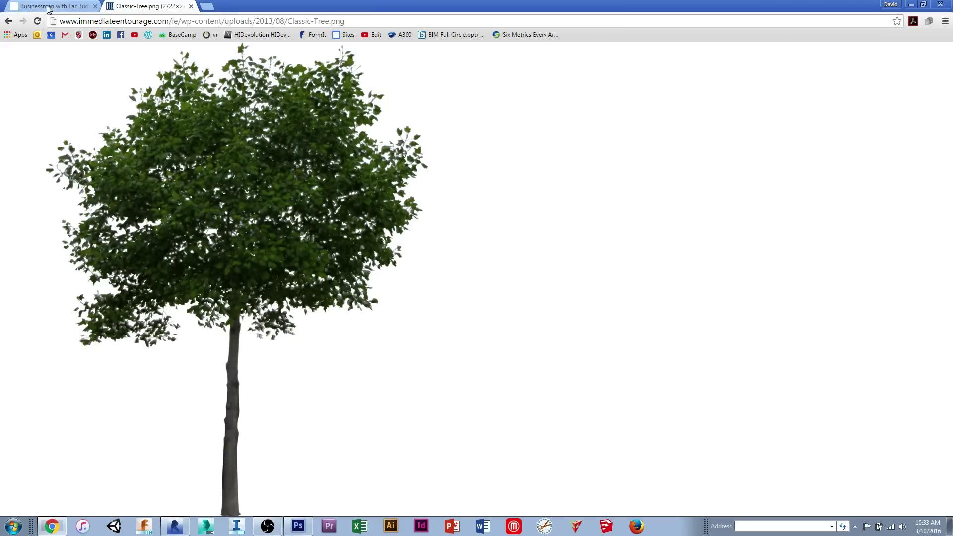
pyautogui.click(55, 7)
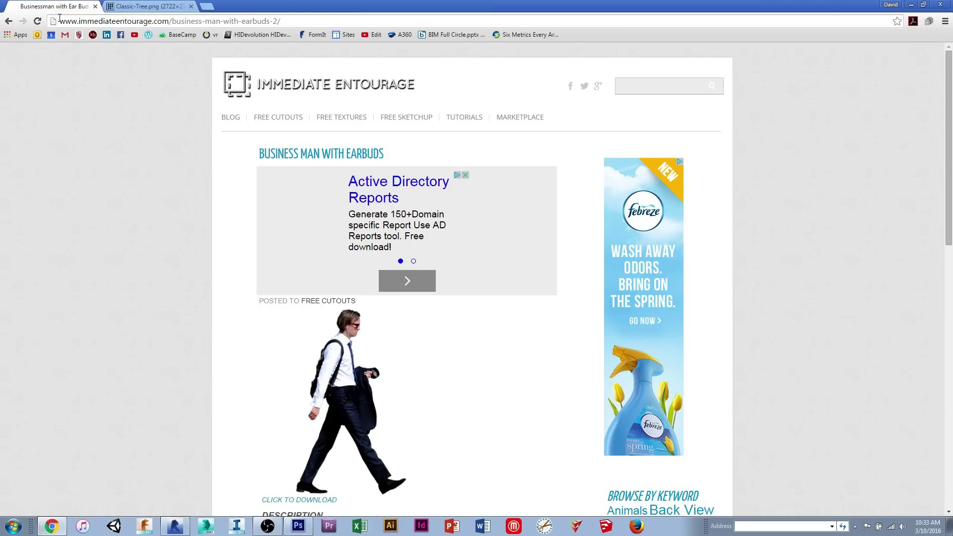
pyautogui.scroll(-3, 320, 352)
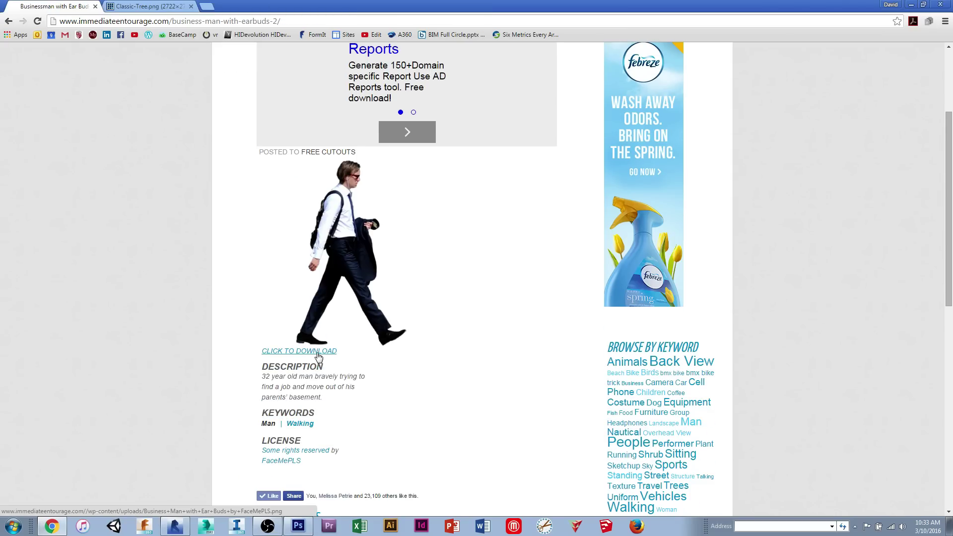
pyautogui.click(319, 354)
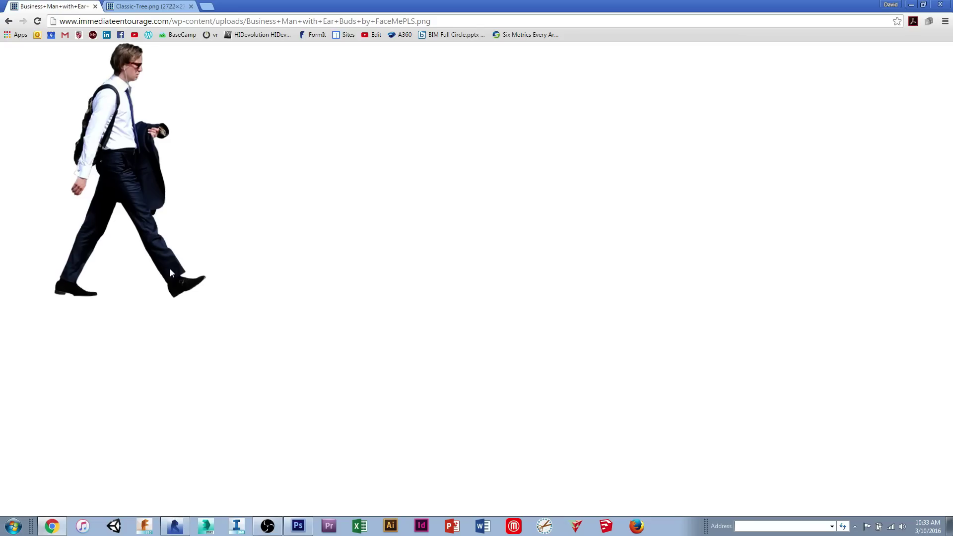
# Save the businessman image to the Desktop as the PNG file Business+Man+with+Ear+Buds+by+FaceMePLS (1)
pyautogui.rightClick(120, 141)
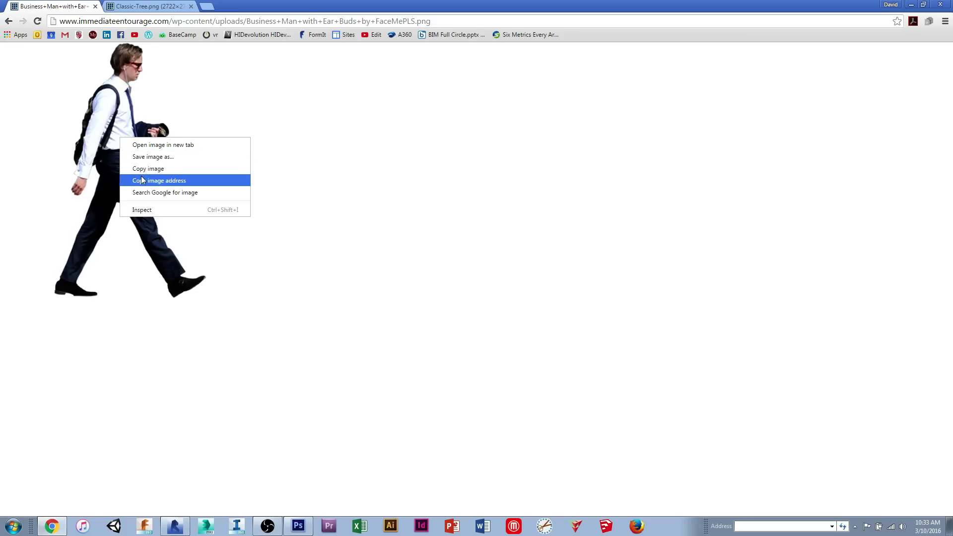
pyautogui.click(149, 157)
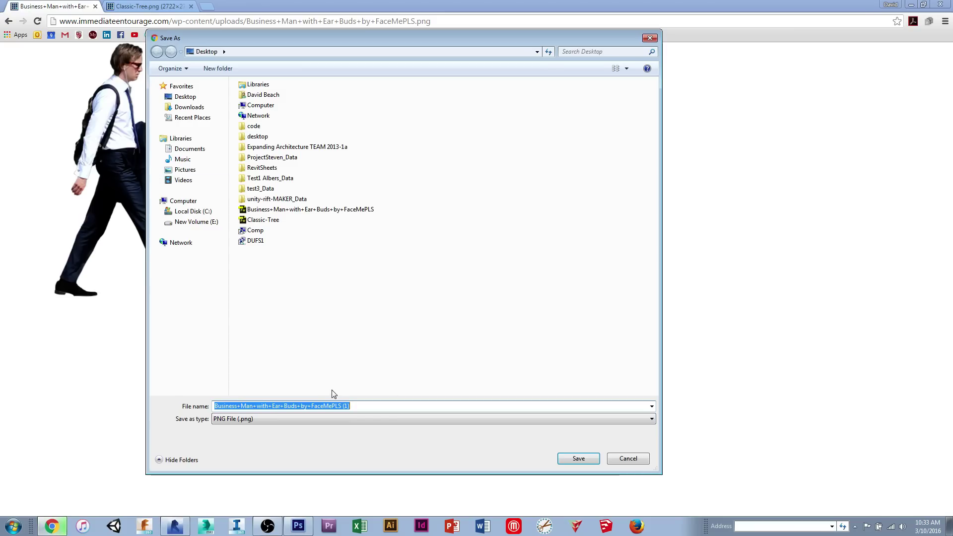
pyautogui.click(576, 457)
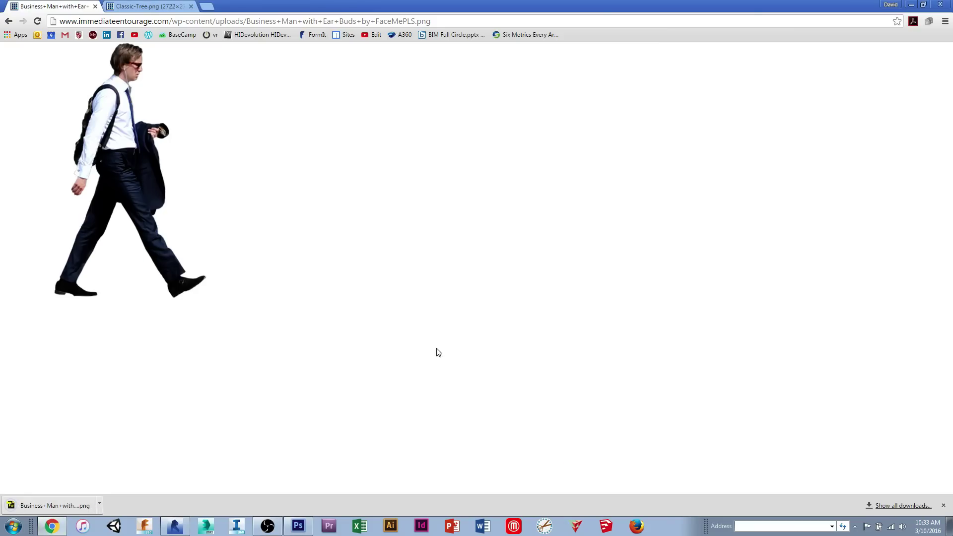
# Switch back to Photoshop and open the newly saved Business+Man+with+Ear+Buds+by+FaceMePLS (1) PNG from the Desktop
pyautogui.hotkey('alt', 'Tab')
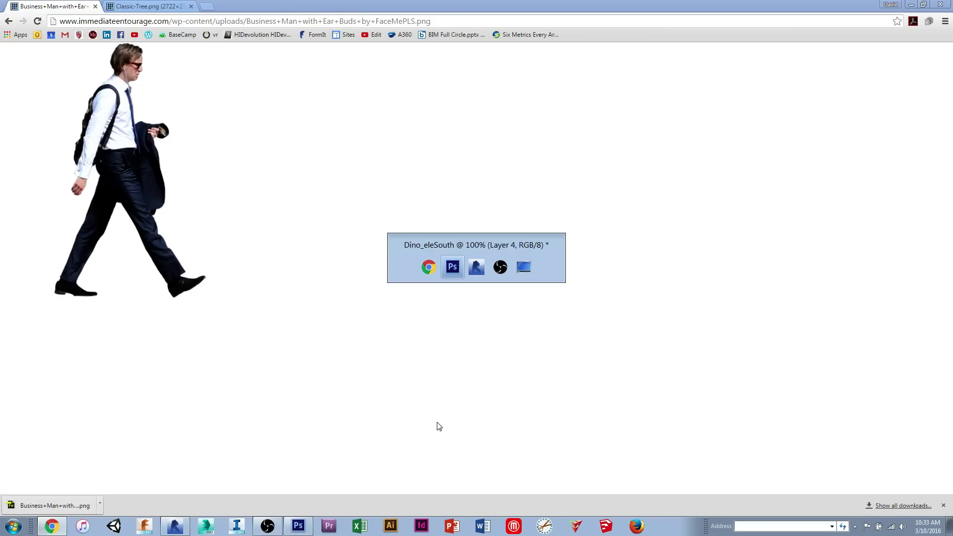
pyautogui.click(28, 7)
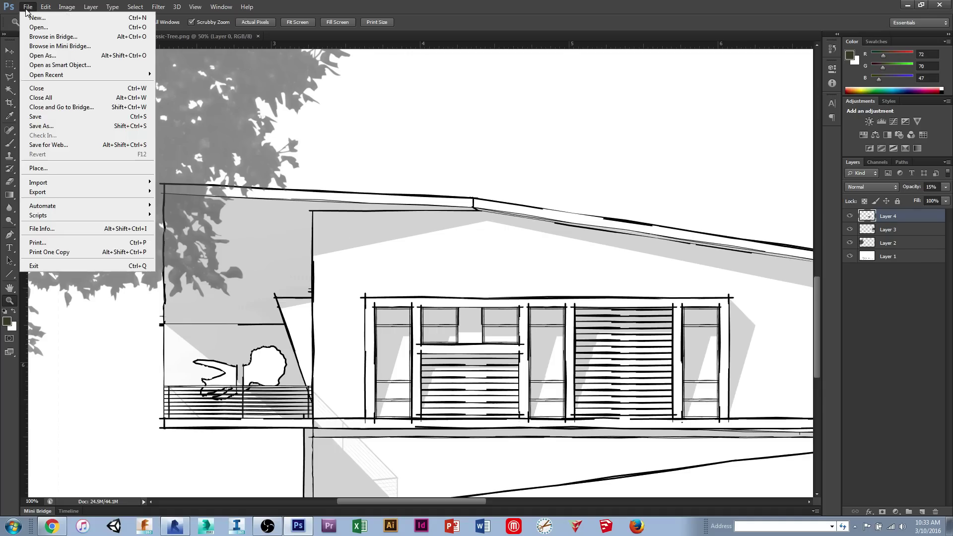
pyautogui.click(39, 28)
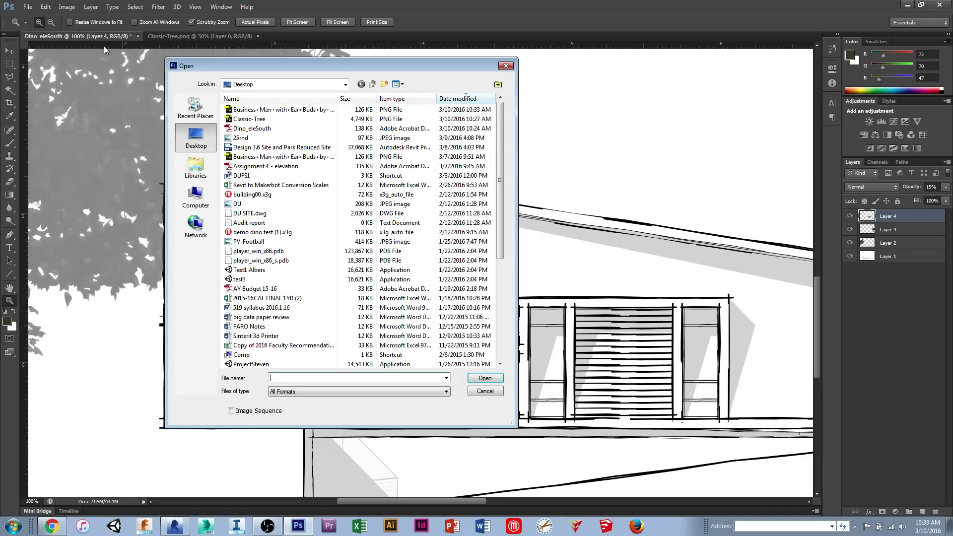
pyautogui.click(280, 110)
pyautogui.click(473, 380)
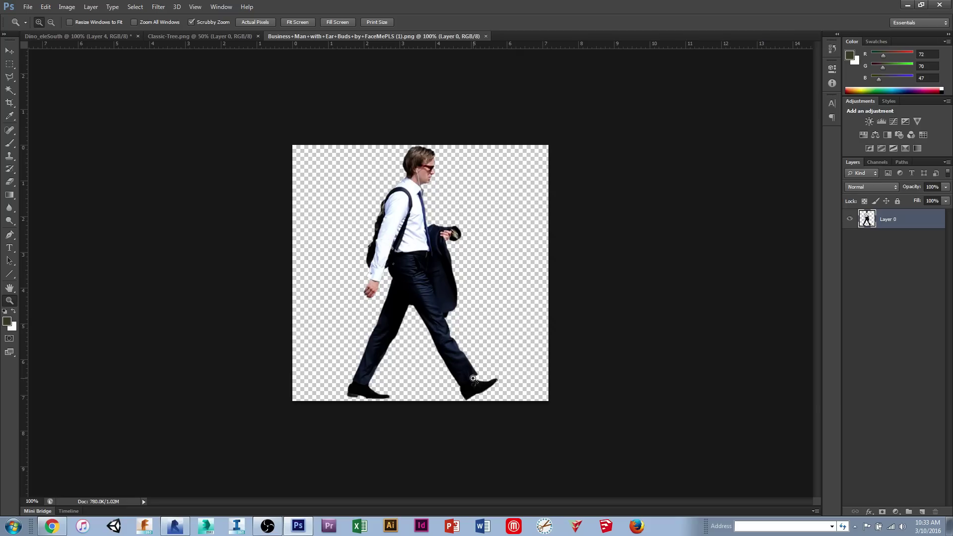
# Copy the entire businessman image and paste it into the Dino_eleSouth drawing as a new layer
pyautogui.click(134, 7)
pyautogui.click(139, 14)
pyautogui.click(50, 10)
pyautogui.click(55, 78)
pyautogui.click(77, 36)
pyautogui.click(47, 6)
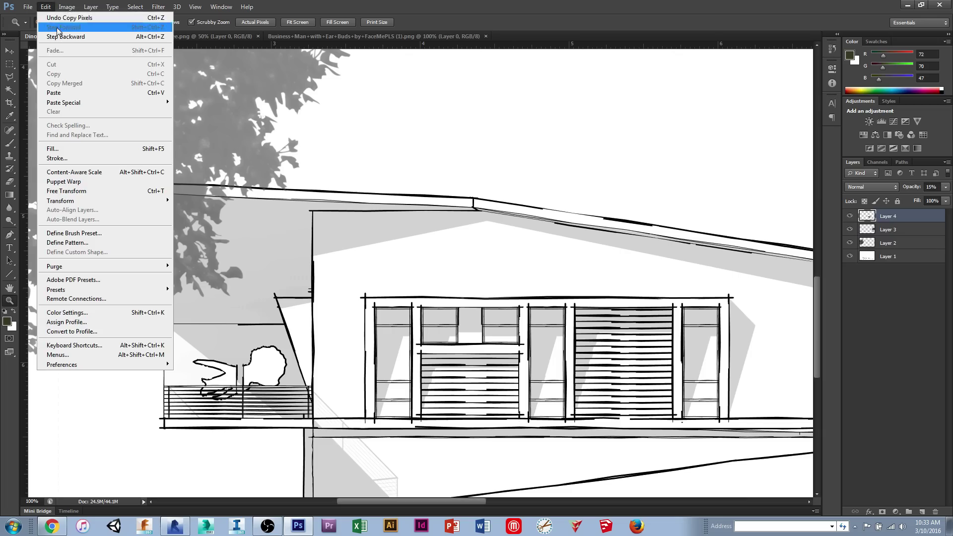
pyautogui.click(75, 95)
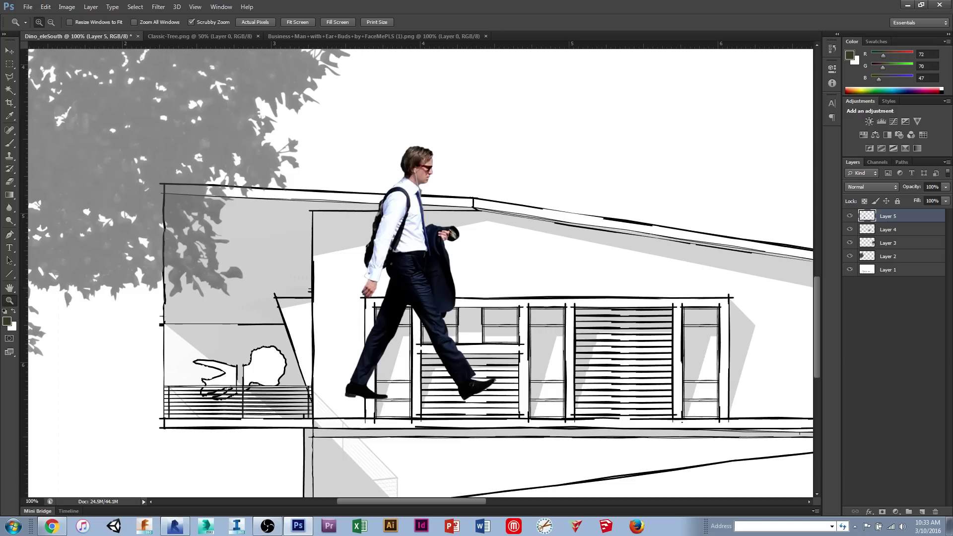
# Move the businessman onto the railed terrace at the building's left end, scale him to about 26%, and apply the transformation
pyautogui.click(9, 51)
pyautogui.moveTo(417, 274); pyautogui.dragTo(244, 293)
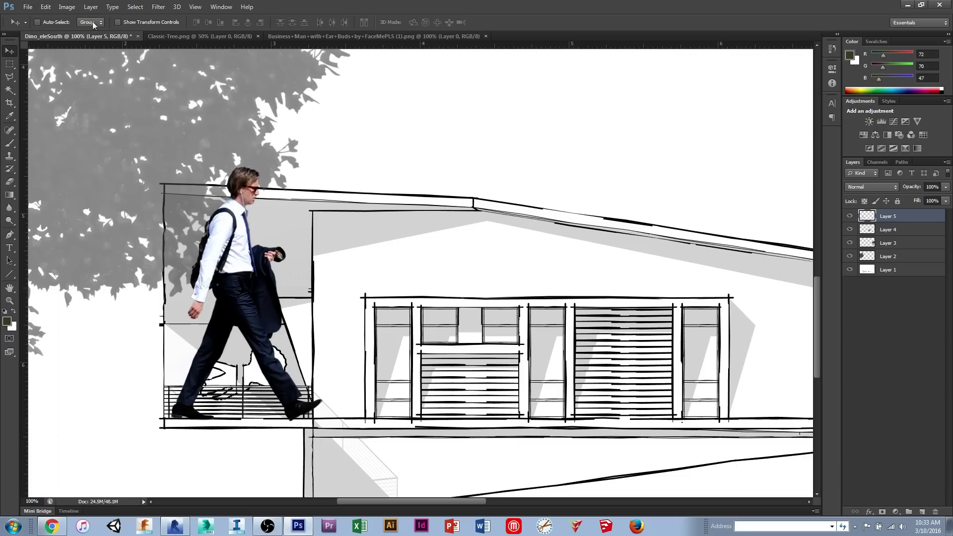
pyautogui.click(45, 7)
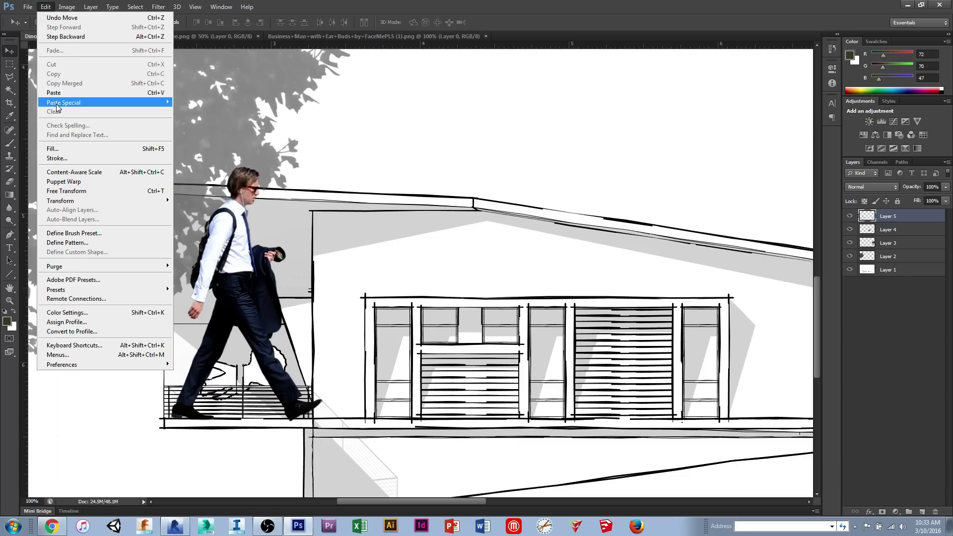
pyautogui.moveTo(96, 205)
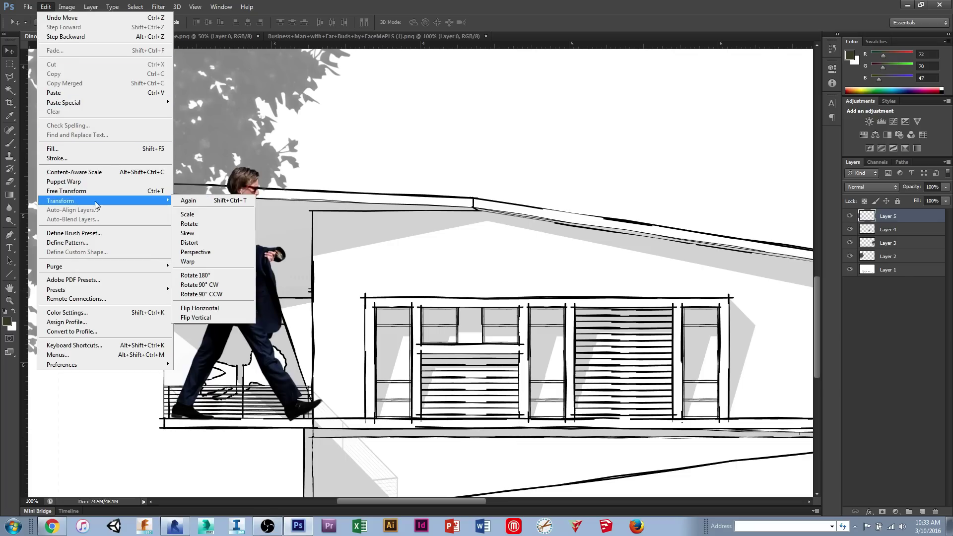
pyautogui.click(206, 213)
pyautogui.moveTo(323, 166); pyautogui.dragTo(181, 338)
pyautogui.moveTo(193, 381); pyautogui.dragTo(247, 379)
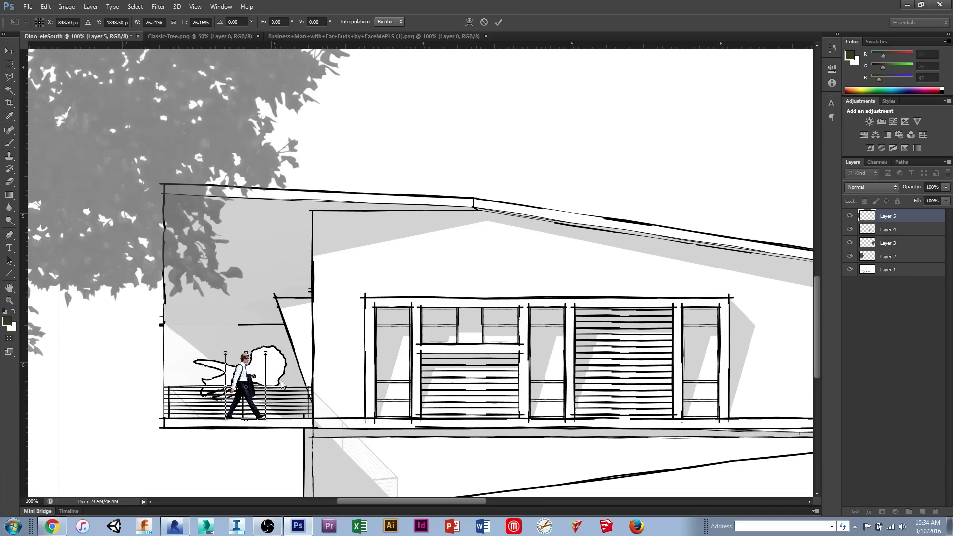
pyautogui.click(10, 303)
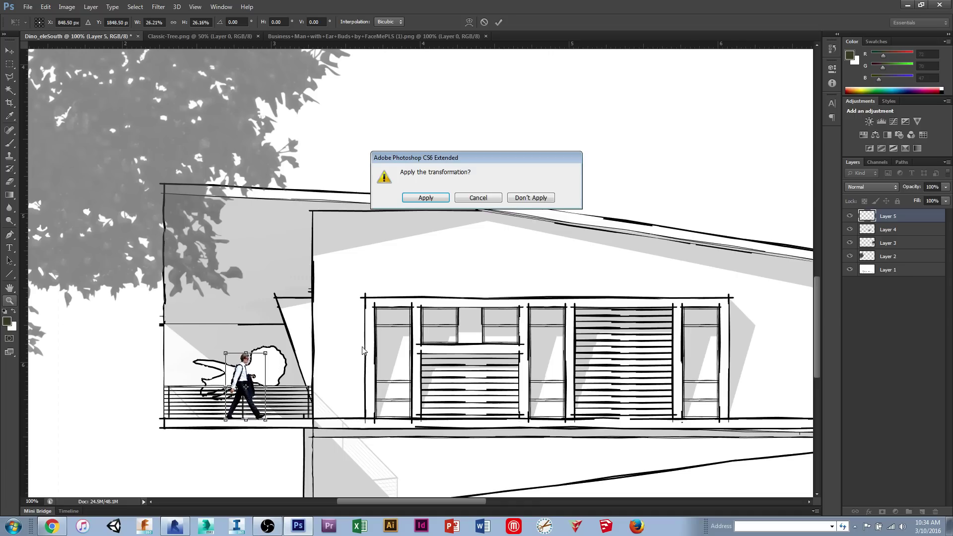
pyautogui.click(431, 198)
# Desaturate the businessman on Layer 5
pyautogui.click(242, 401)
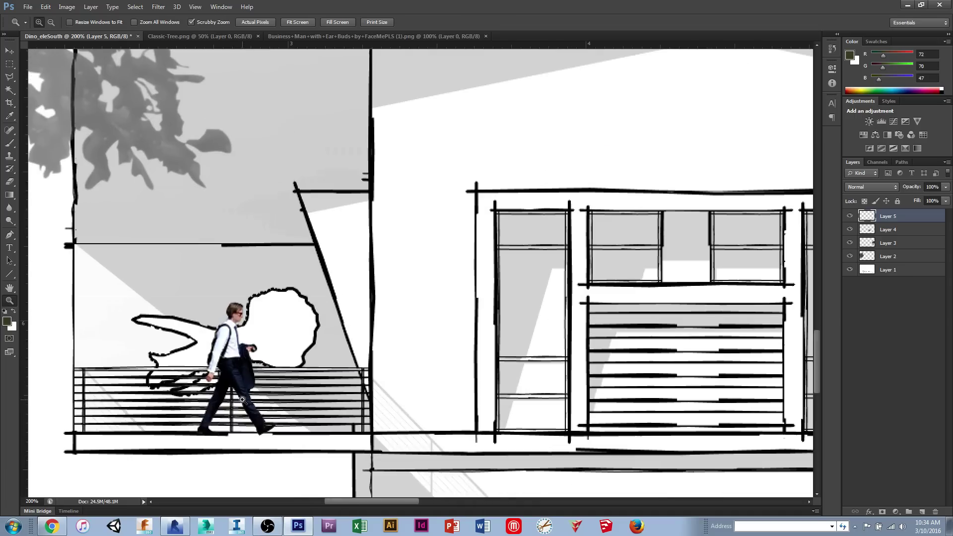
pyautogui.click(242, 399)
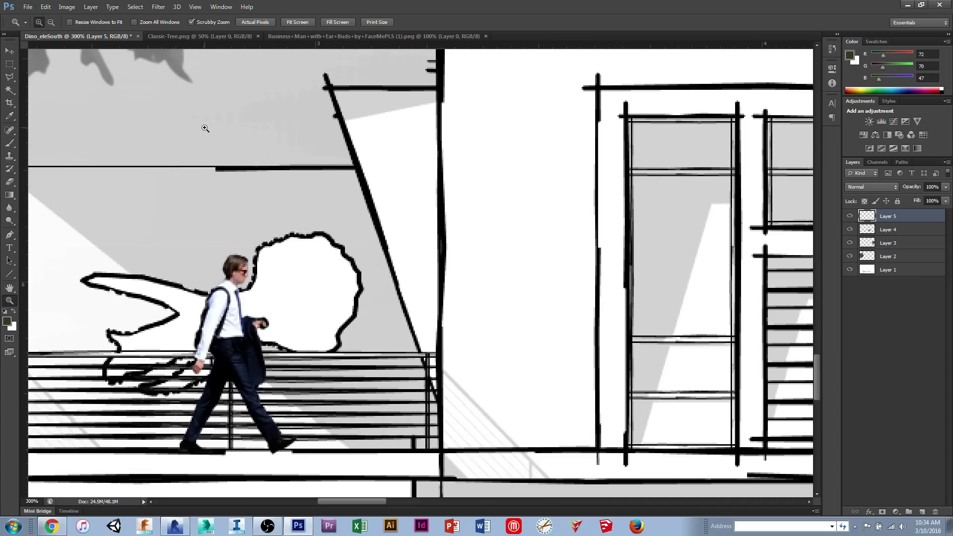
pyautogui.click(51, 7)
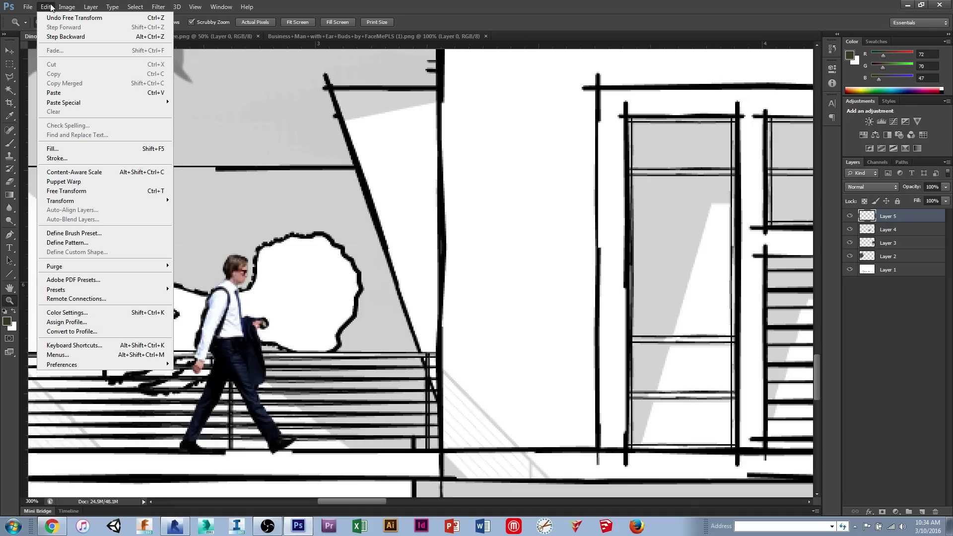
pyautogui.click(54, 7)
pyautogui.click(91, 7)
pyautogui.moveTo(72, 9)
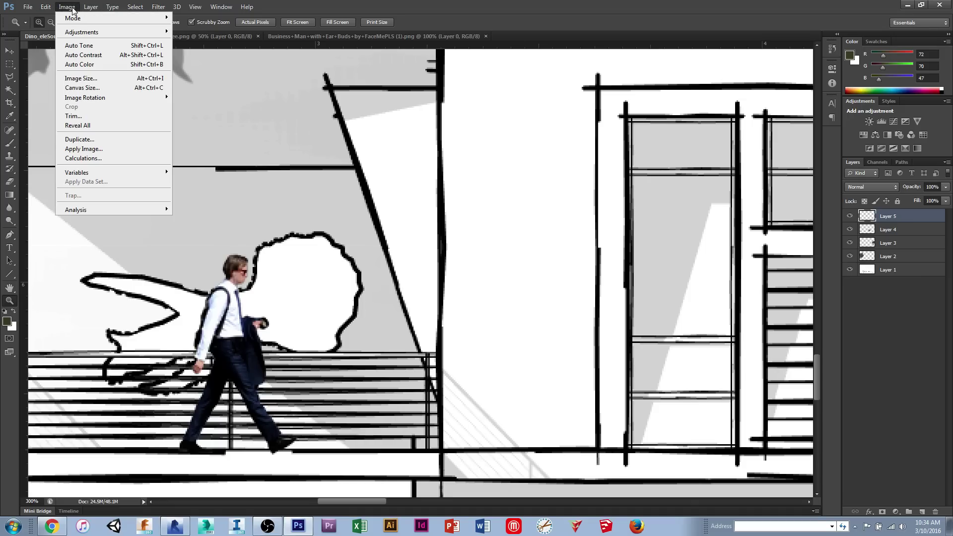
pyautogui.moveTo(95, 33)
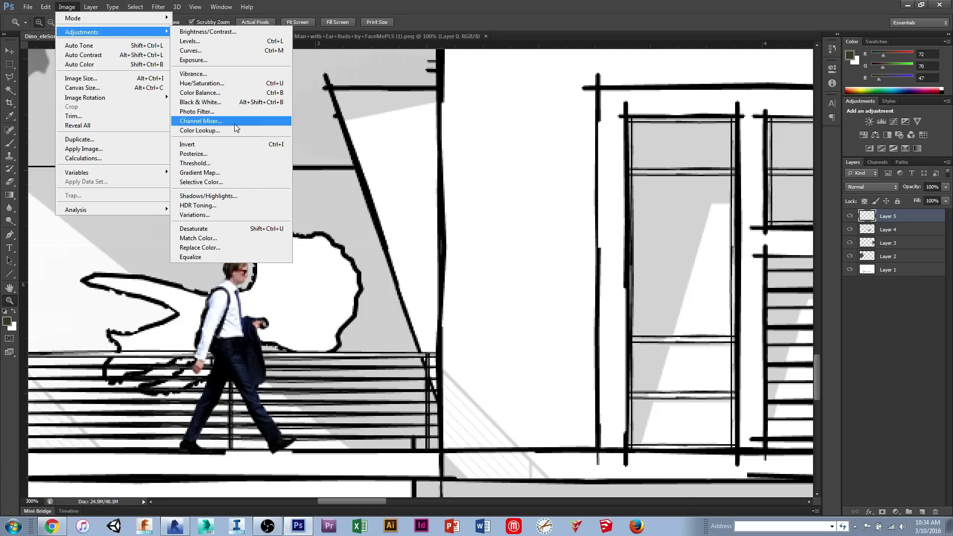
pyautogui.click(232, 229)
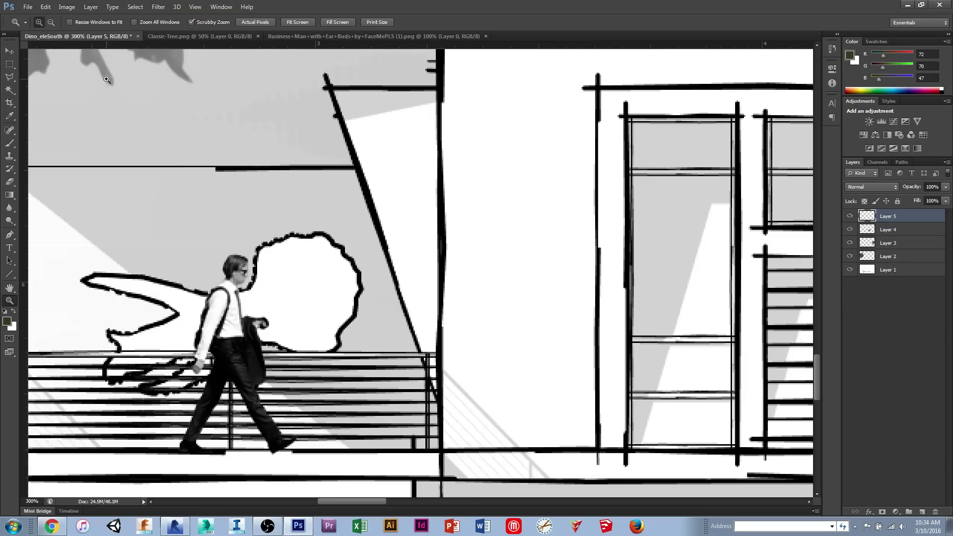
# Flatten the businessman into a grey silhouette using legacy Brightness/Contrast with brightness 39 and contrast -100
pyautogui.click(68, 7)
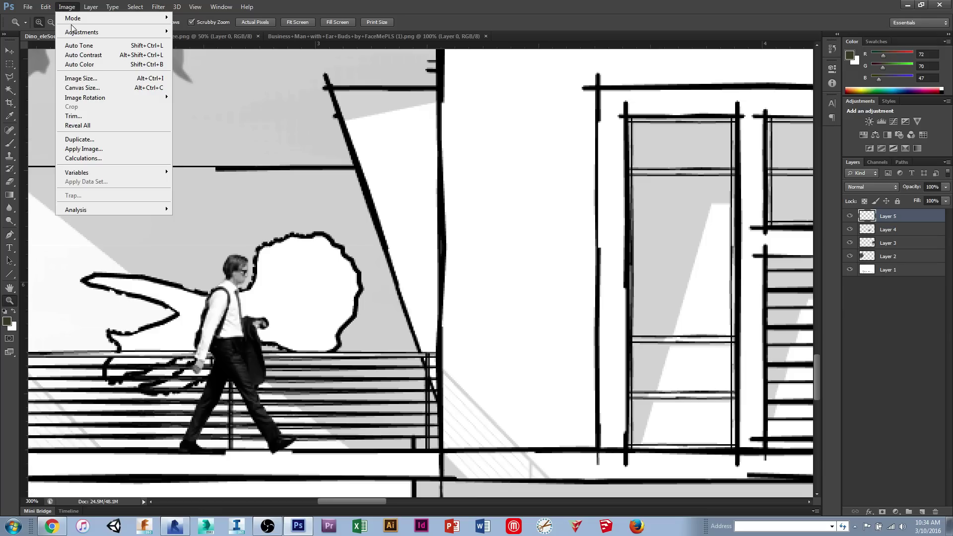
pyautogui.moveTo(74, 33)
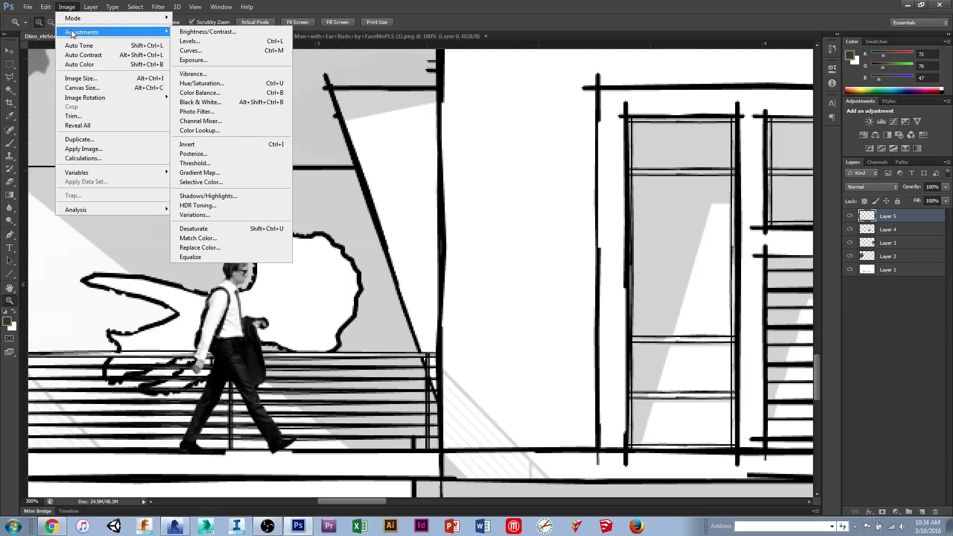
pyautogui.click(206, 31)
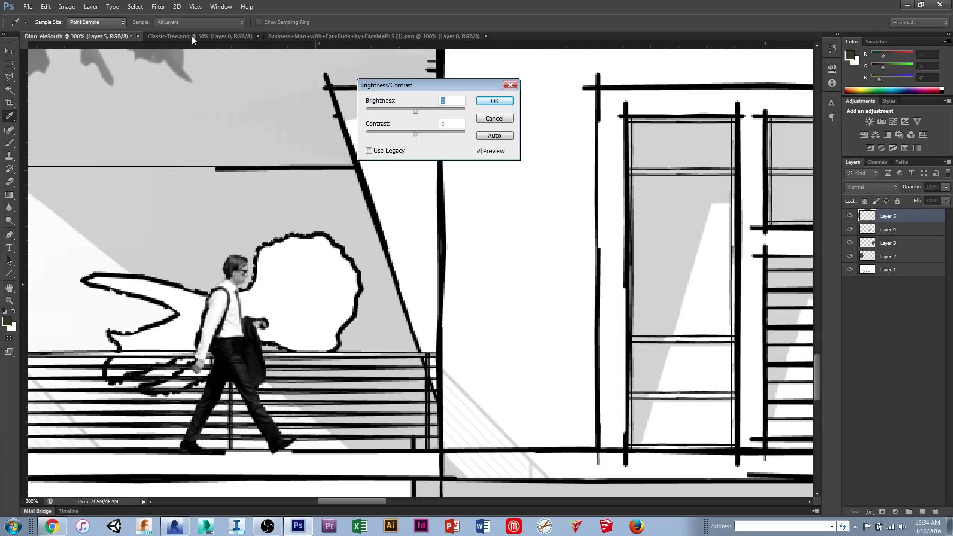
pyautogui.click(372, 152)
pyautogui.moveTo(416, 133); pyautogui.dragTo(367, 135)
pyautogui.moveTo(413, 112); pyautogui.dragTo(435, 112)
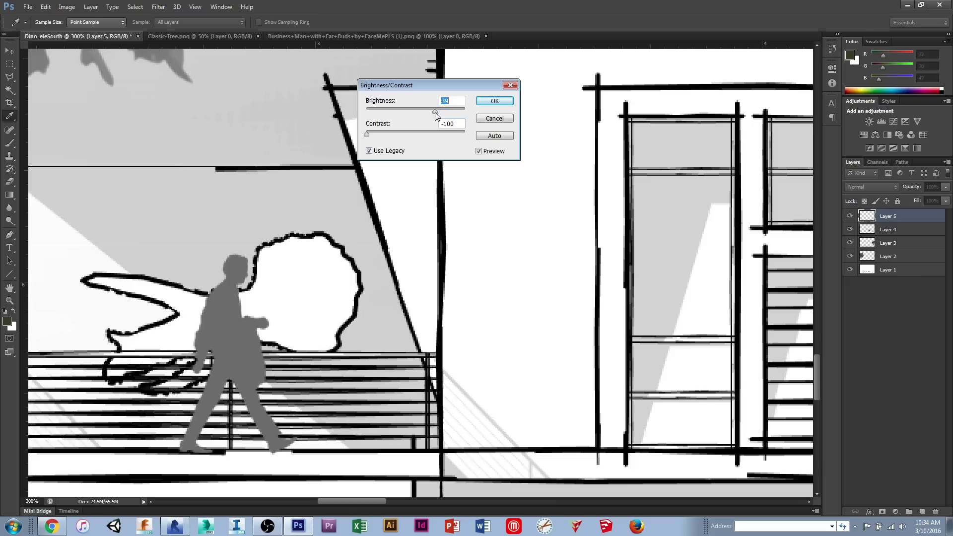
pyautogui.click(495, 101)
pyautogui.press('z')
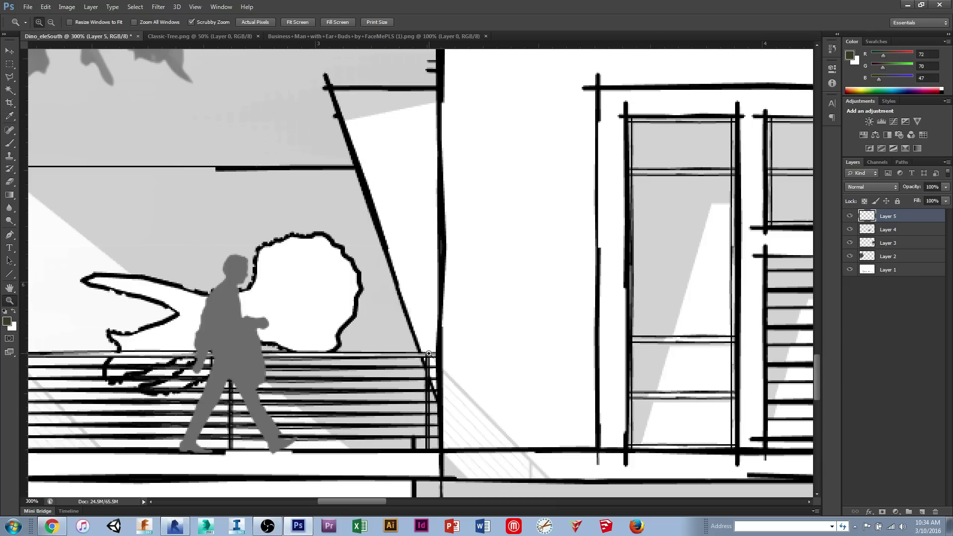
# Lower the silhouette layer's opacity to 72% and move the man right along the terrace, in front of the rounded sketch outline
pyautogui.click(945, 186)
pyautogui.moveTo(945, 198); pyautogui.dragTo(935, 201)
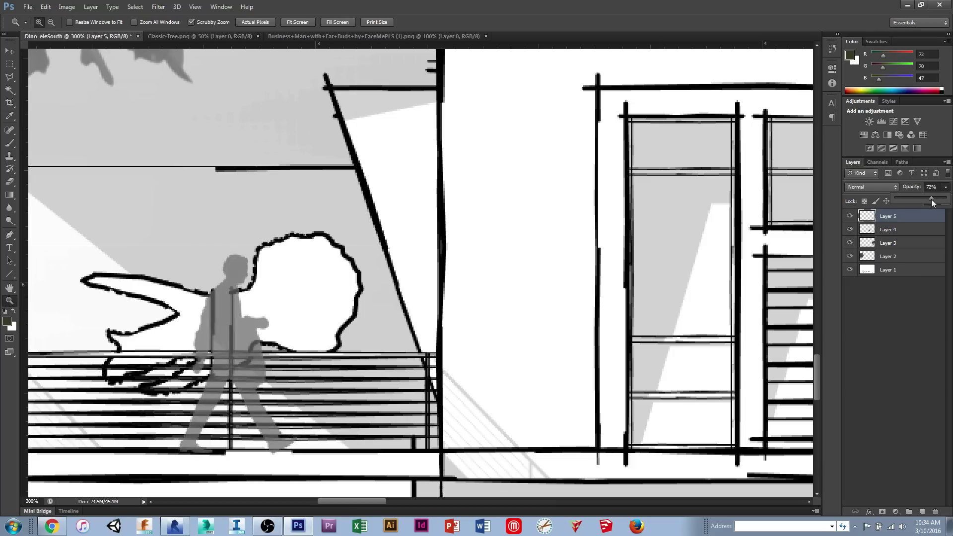
pyautogui.click(9, 51)
pyautogui.moveTo(245, 304); pyautogui.dragTo(314, 313)
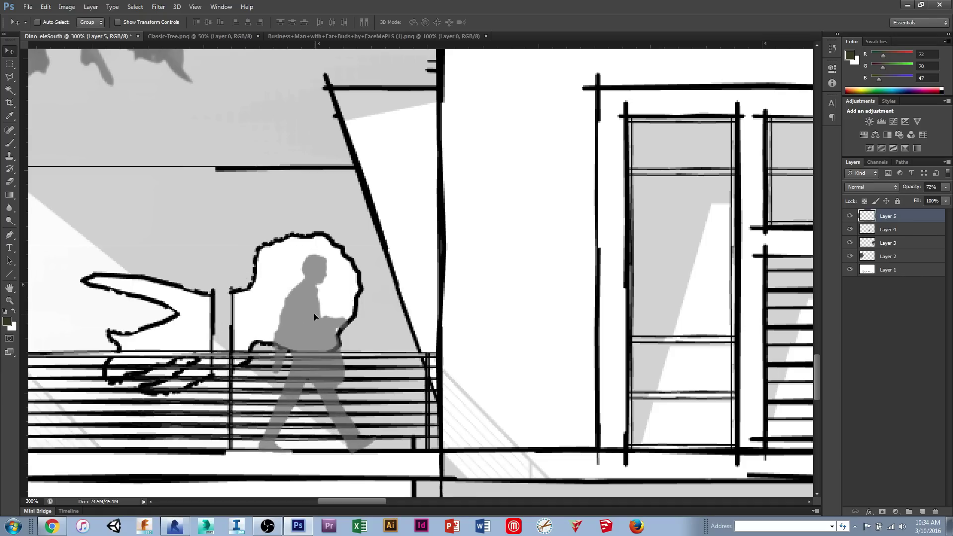
# Erase the part of the man covering the upper railing bar with a 5 px eraser
pyautogui.click(10, 300)
pyautogui.click(296, 418)
pyautogui.click(301, 420)
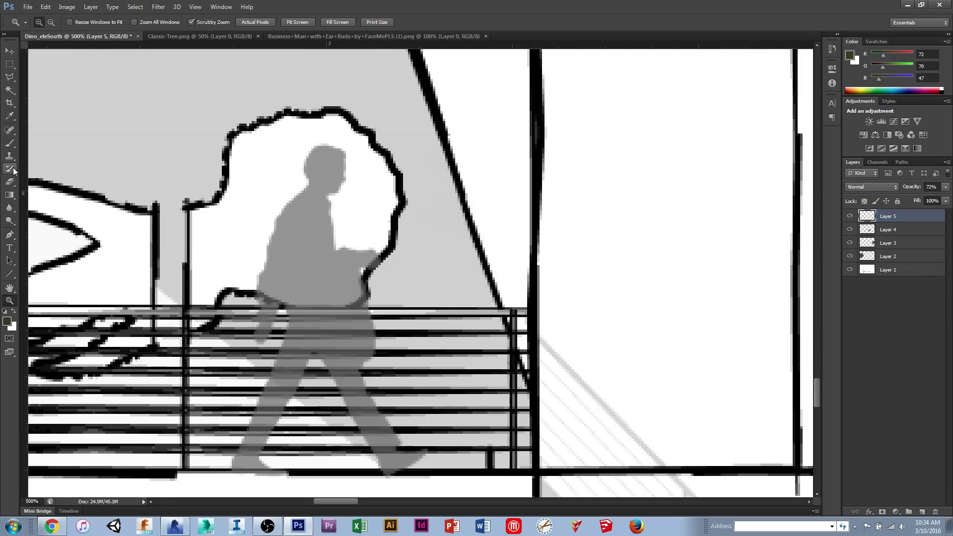
pyautogui.click(10, 181)
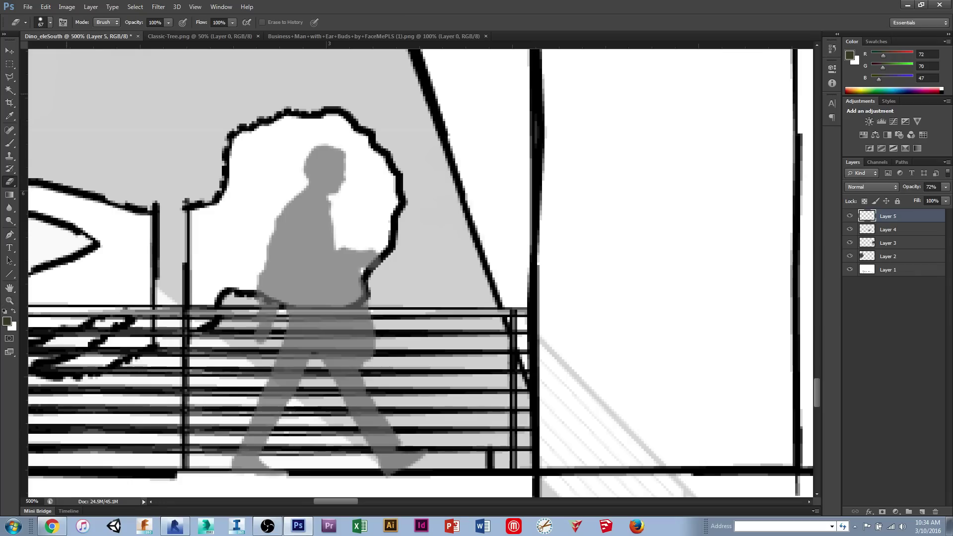
pyautogui.click(50, 23)
pyautogui.moveTo(44, 55); pyautogui.dragTo(17, 55)
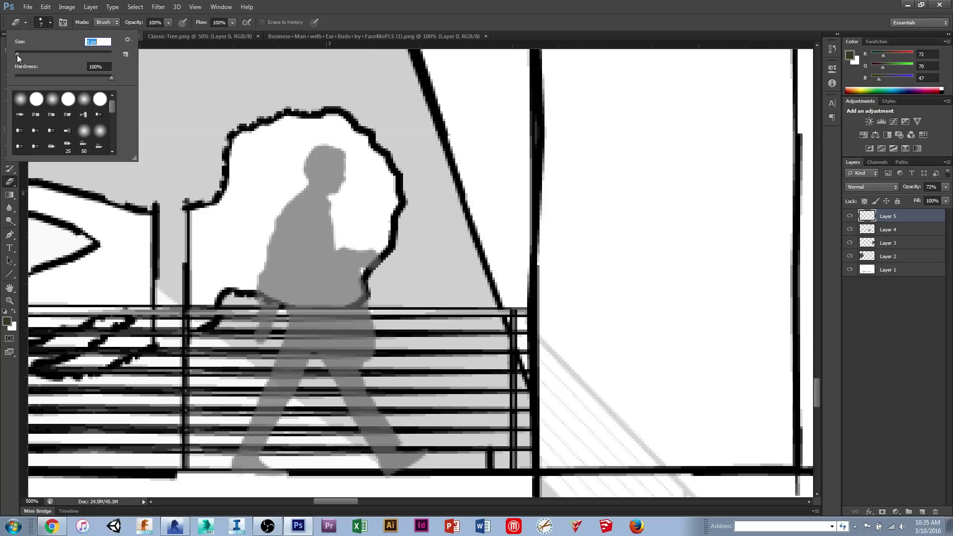
pyautogui.click(258, 313)
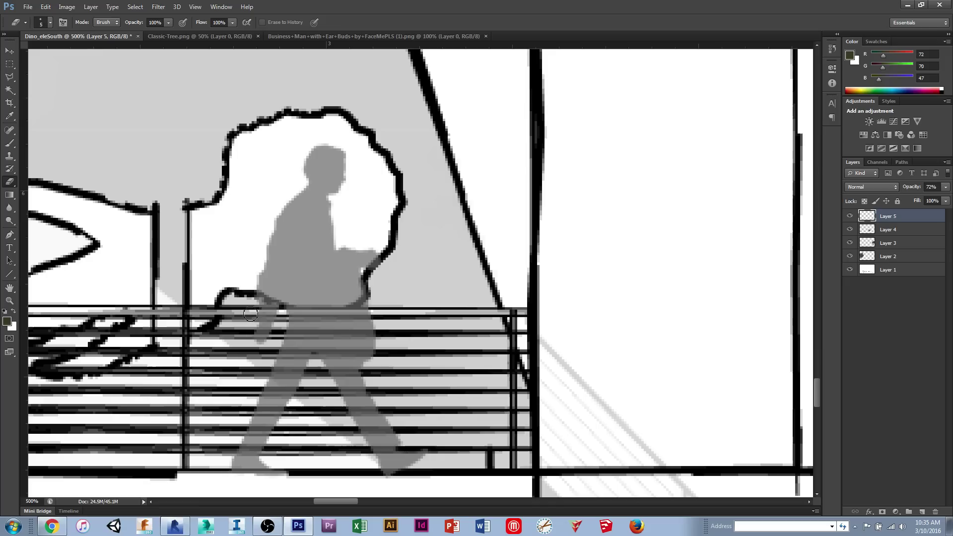
pyautogui.moveTo(329, 314); pyautogui.dragTo(372, 313)
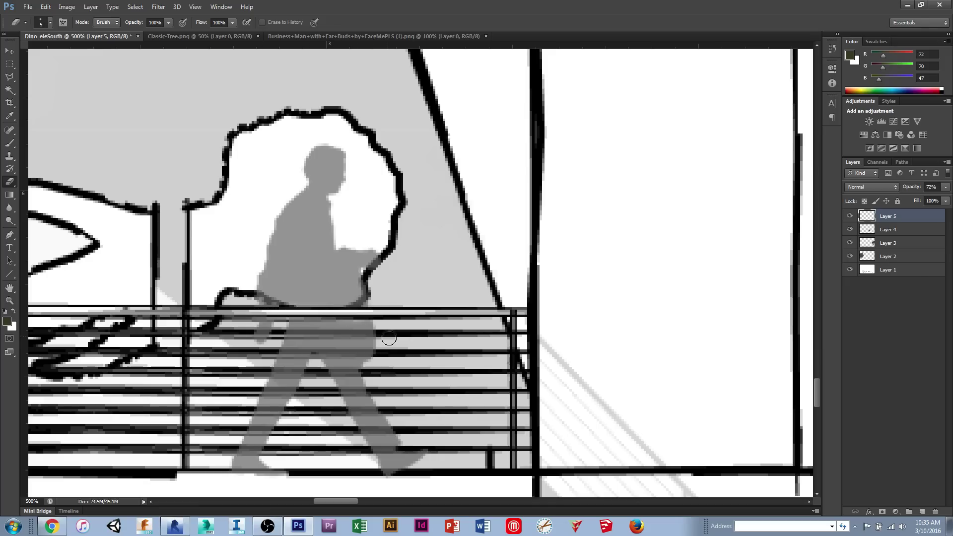
# Reduce the eraser to 2 px and erase the silhouette along the remaining railing bars so he stands behind the railing
pyautogui.click(51, 23)
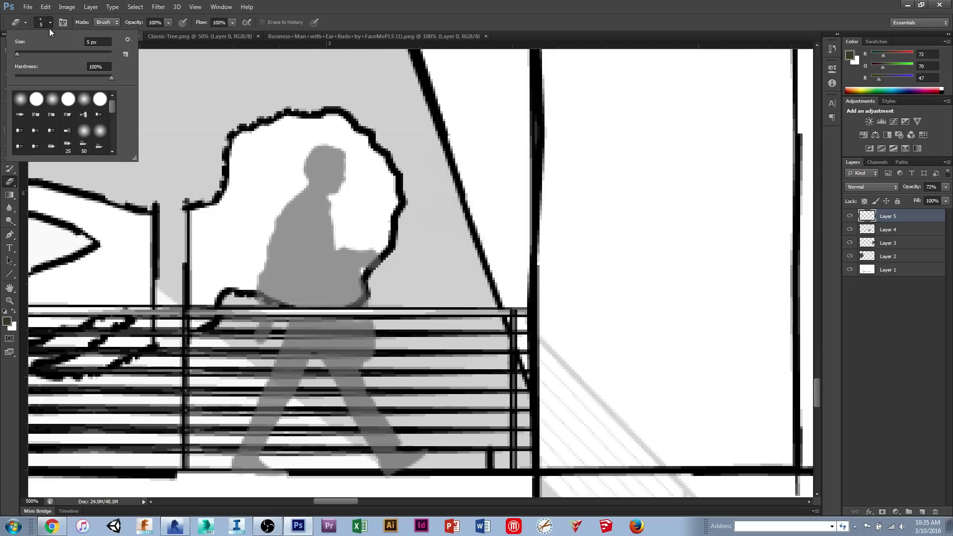
pyautogui.moveTo(18, 53); pyautogui.dragTo(16, 55)
pyautogui.click(381, 340)
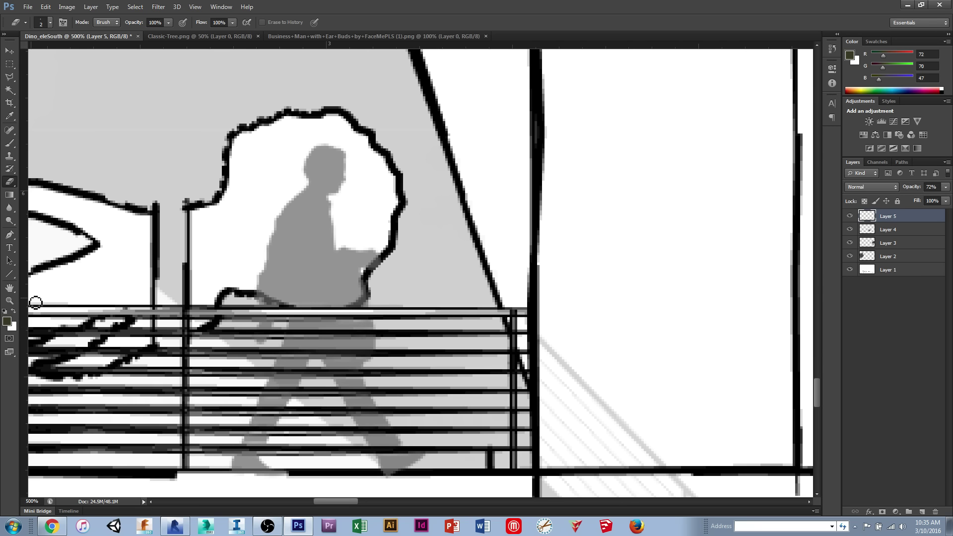
# Review the full south elevation with the trees and the walking man on the terrace
pyautogui.click(8, 300)
pyautogui.keyDown('alt'); pyautogui.click(348, 255); pyautogui.keyUp('alt')
pyautogui.keyDown('alt'); pyautogui.click(427, 262); pyautogui.keyUp('alt')
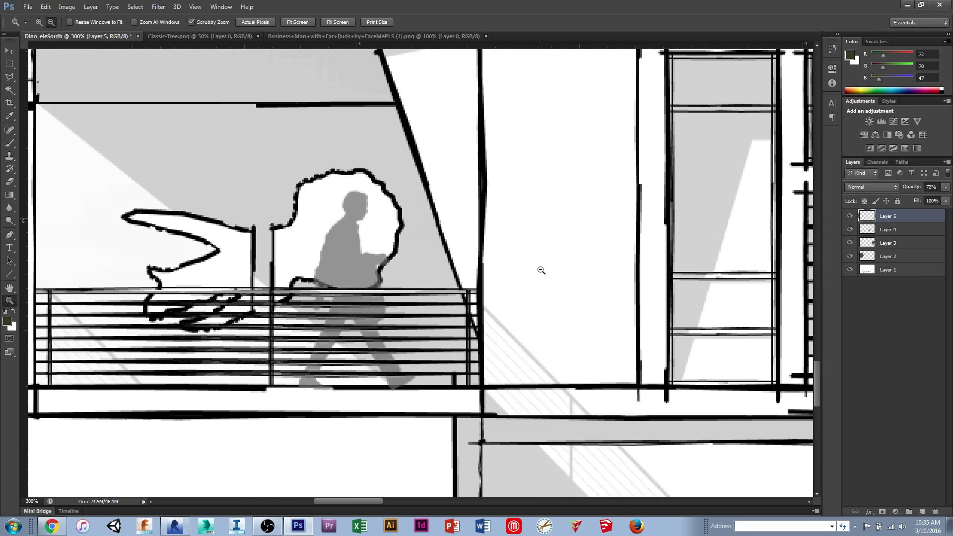
pyautogui.keyDown('alt'); pyautogui.click(545, 270); pyautogui.keyUp('alt')
pyautogui.keyDown('alt'); pyautogui.click(562, 270); pyautogui.keyUp('alt')
pyautogui.keyDown('alt'); pyautogui.click(606, 267); pyautogui.keyUp('alt')
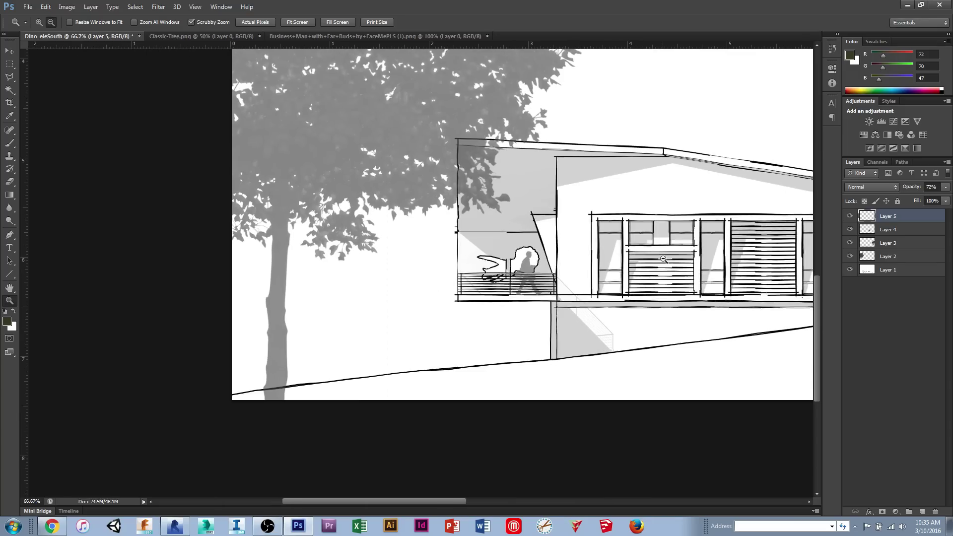
pyautogui.keyDown('alt'); pyautogui.click(663, 260); pyautogui.keyUp('alt')
pyautogui.keyDown('alt'); pyautogui.click(697, 240); pyautogui.keyUp('alt')
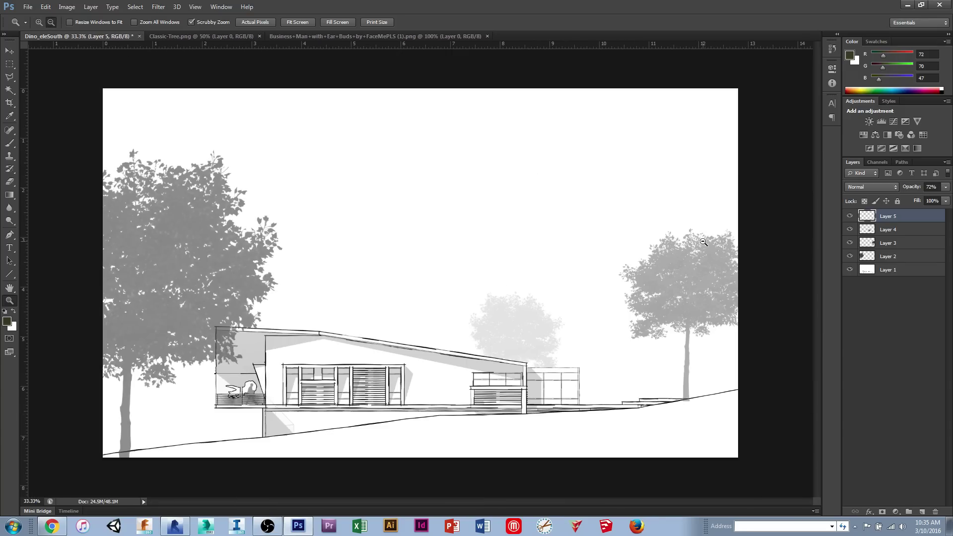